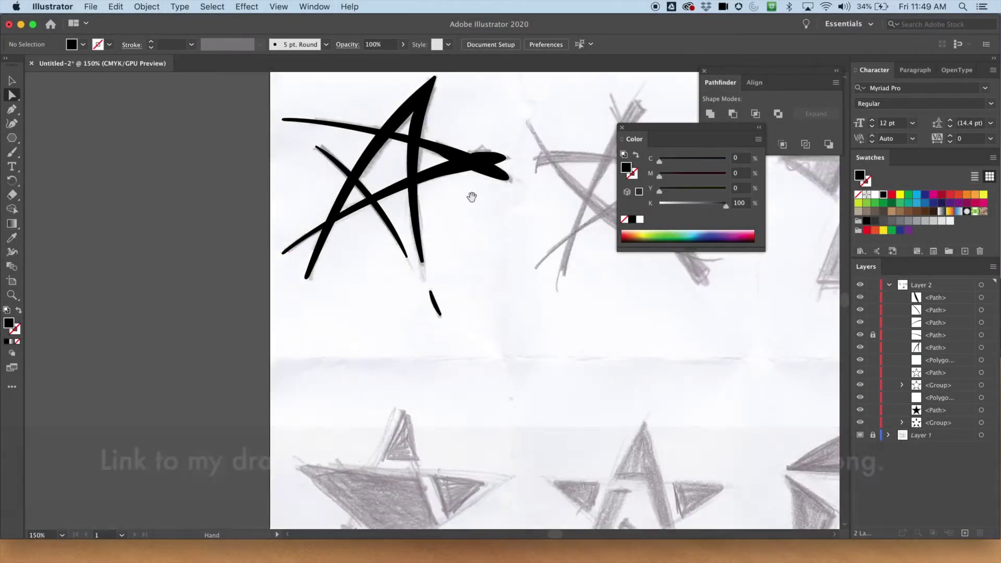
Draw a solid black five-pointed star with the Star Tool over the sketches.
{"action": "scroll", "coordinate": [456, 267], "scroll_direction": "up", "scroll_amount": 3}
{"action": "scroll", "coordinate": [457, 267], "scroll_direction": "right", "scroll_amount": 3}
{"action": "scroll", "coordinate": [456, 267], "scroll_direction": "right", "scroll_amount": 10}
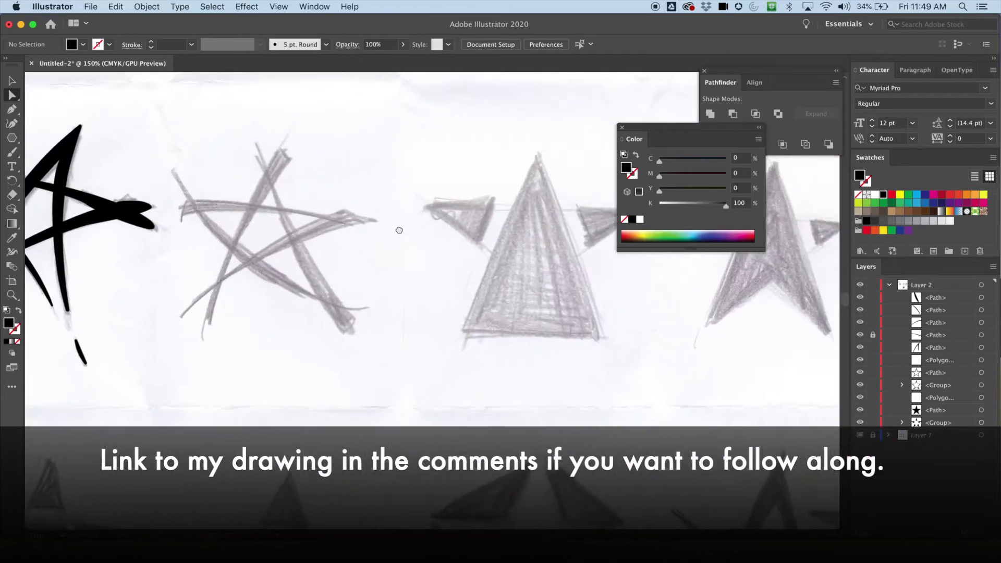
{"action": "scroll", "coordinate": [365, 245], "scroll_direction": "left", "scroll_amount": 10}
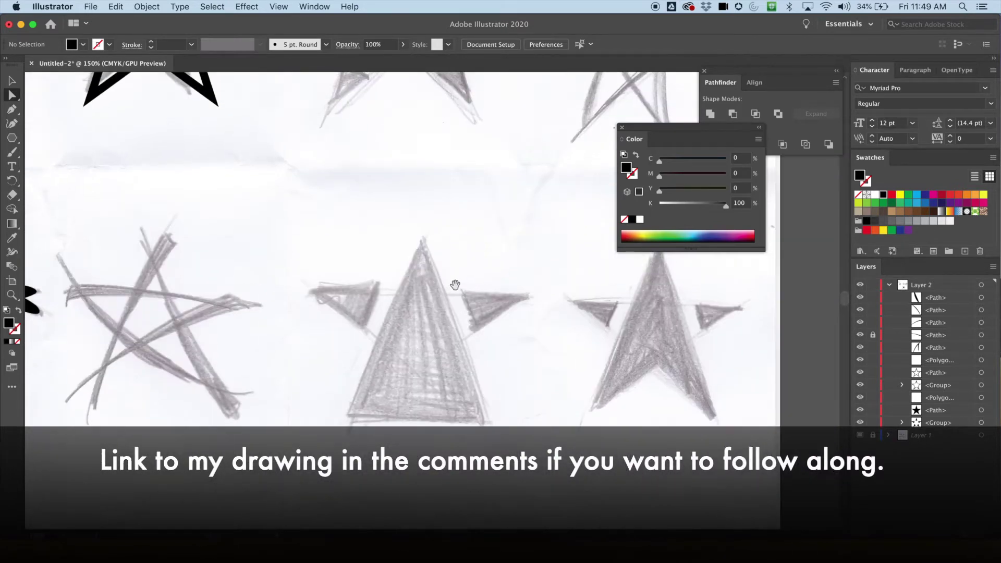
{"action": "scroll", "coordinate": [450, 264], "scroll_direction": "right", "scroll_amount": 10}
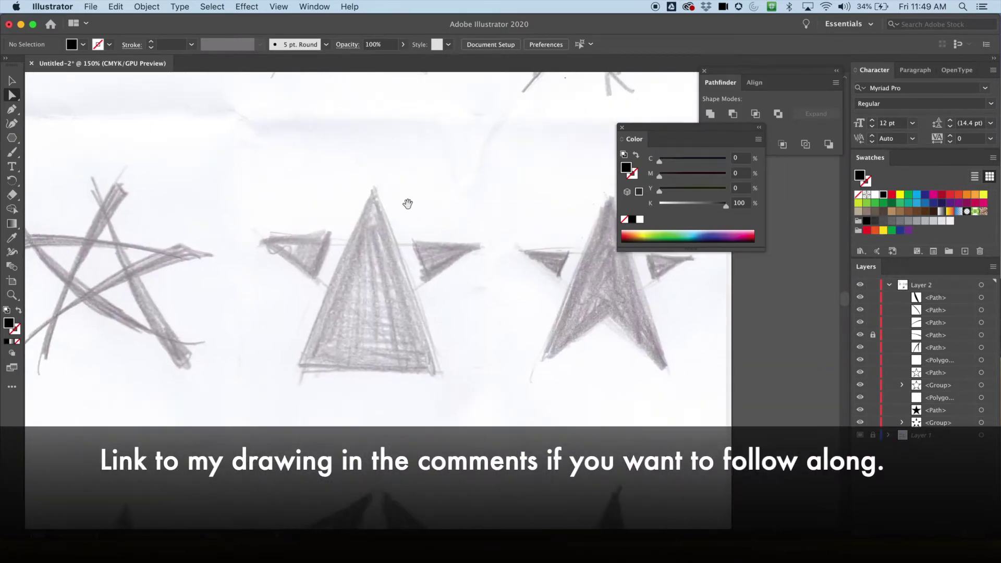
{"action": "scroll", "coordinate": [410, 238], "scroll_direction": "down", "scroll_amount": 3}
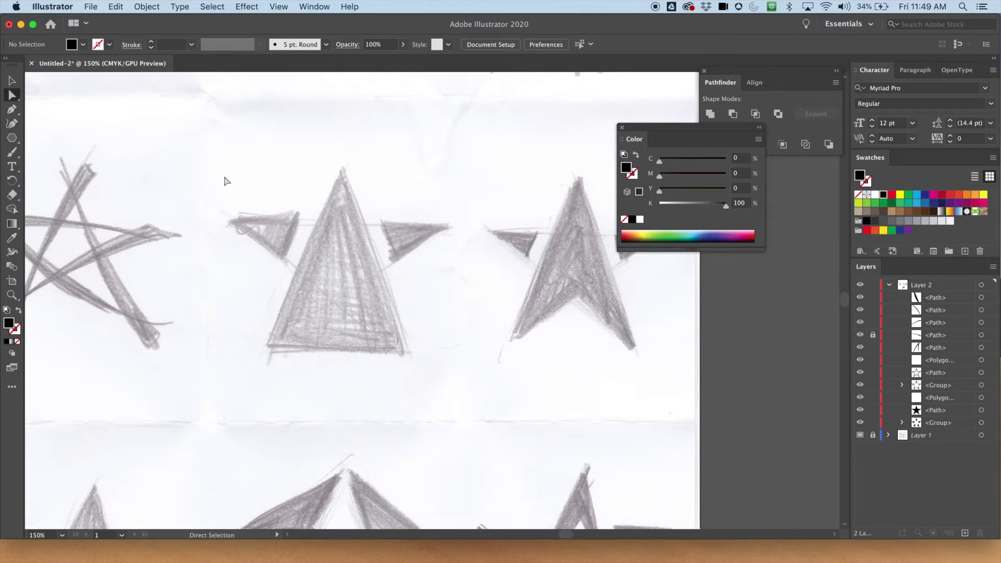
{"action": "left_click_drag", "start_coordinate": [12, 137], "coordinate": [61, 178]}
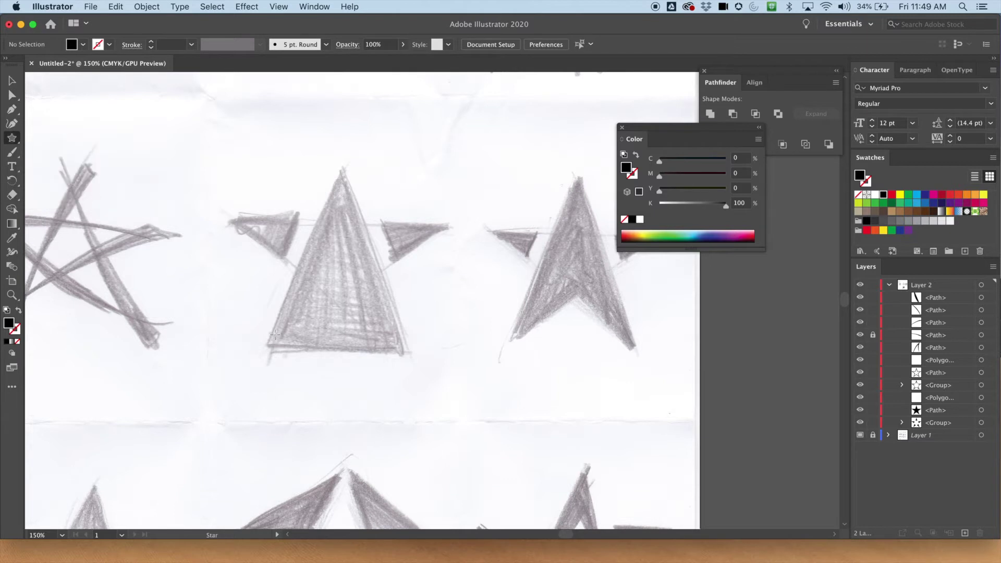
{"action": "left_click_drag", "start_coordinate": [273, 336], "coordinate": [280, 238]}
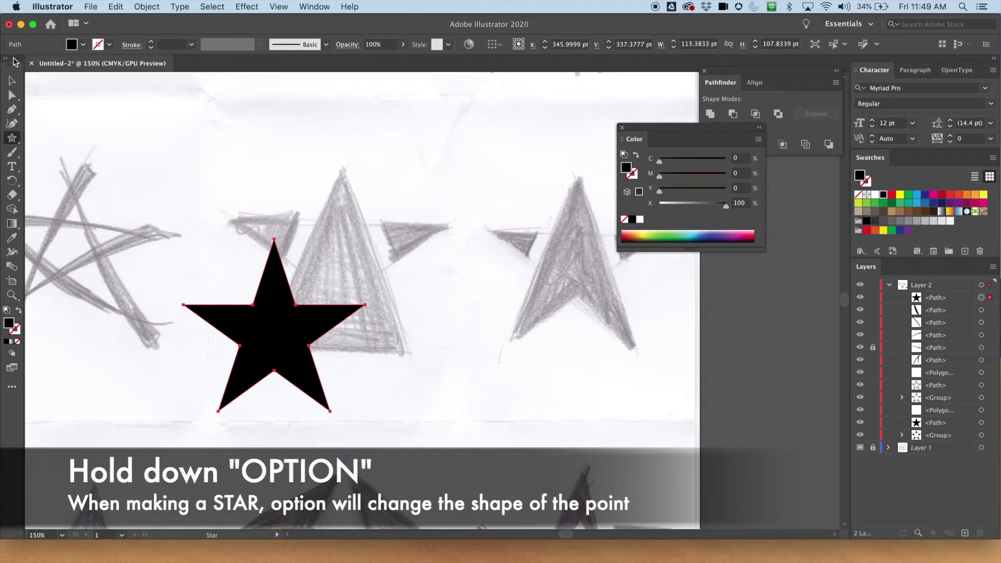
Move and enlarge the star to 137 × 130 pt over the triangle sketch, then shift it right.
{"action": "left_click", "coordinate": [12, 80]}
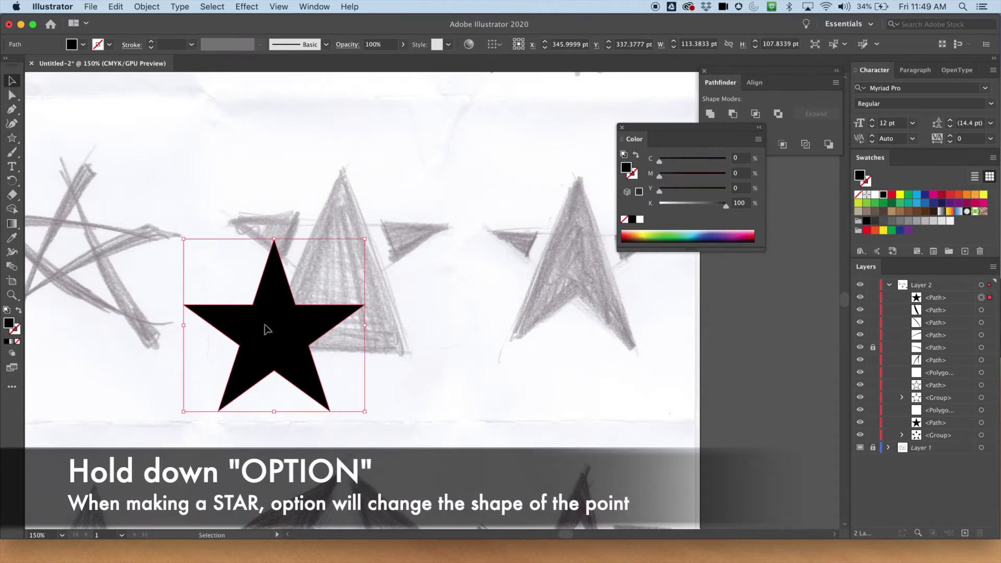
{"action": "left_click_drag", "start_coordinate": [265, 329], "coordinate": [327, 270]}
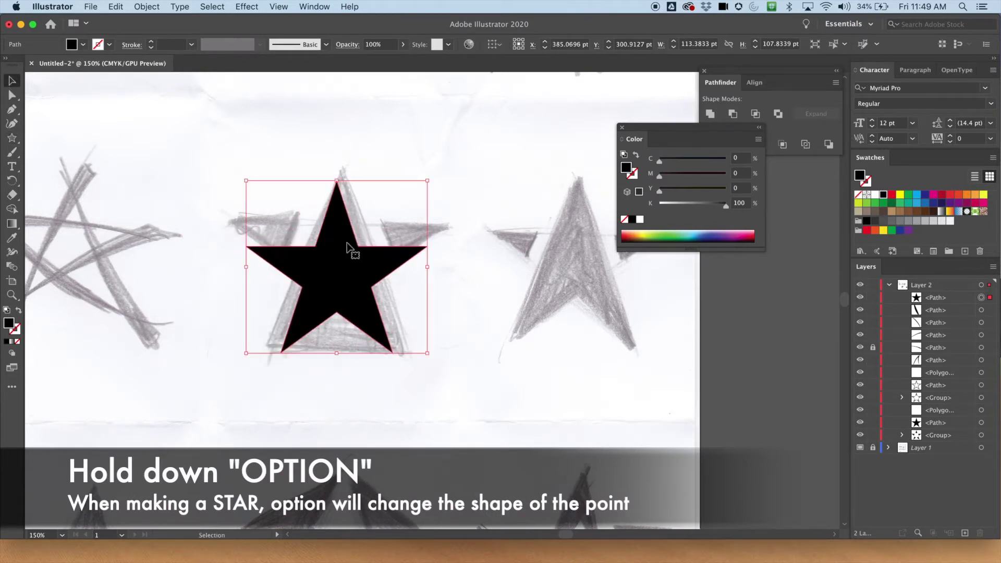
{"action": "left_click_drag", "start_coordinate": [430, 181], "coordinate": [461, 148]}
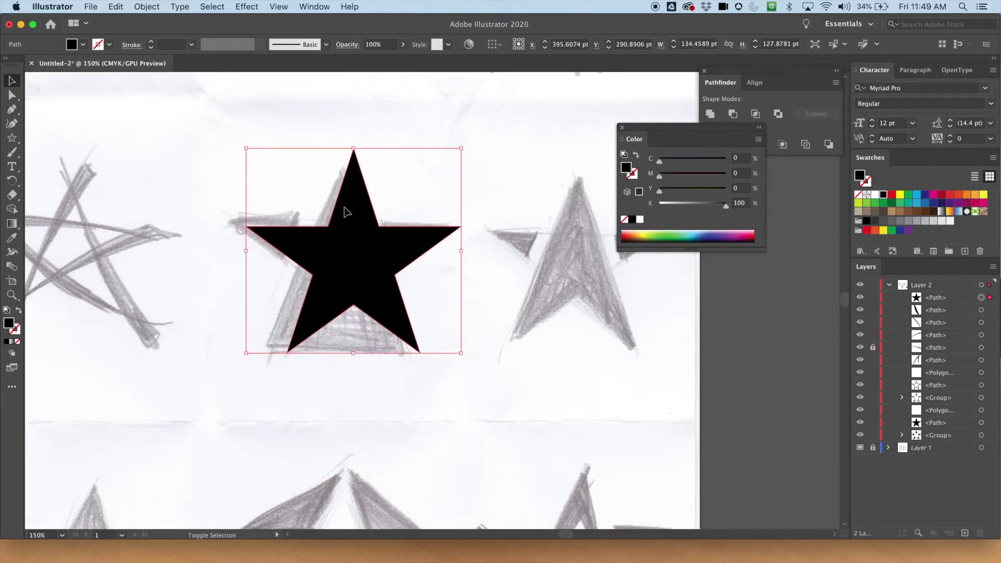
{"action": "left_click_drag", "start_coordinate": [377, 240], "coordinate": [364, 240]}
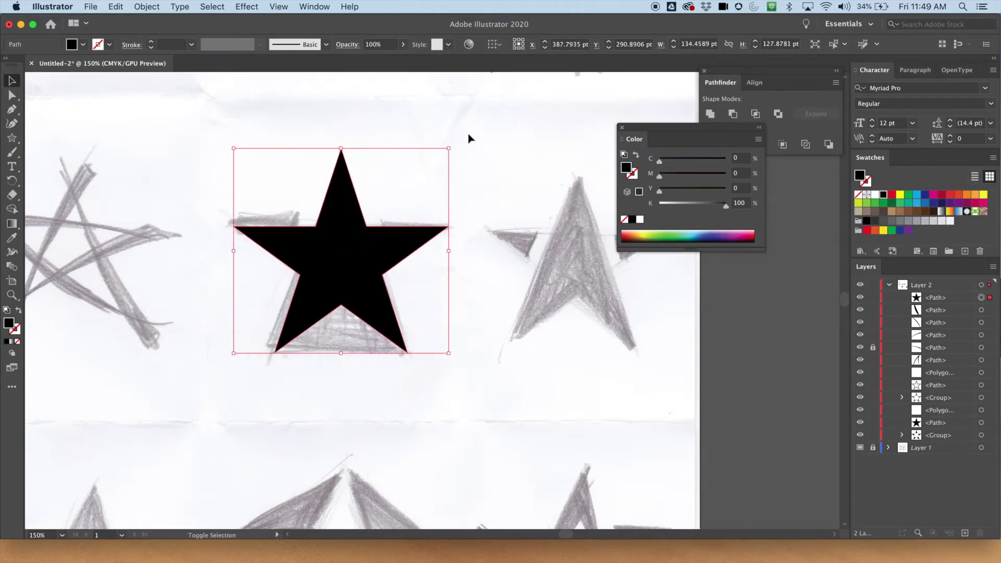
{"action": "mouse_move", "coordinate": [449, 149]}
{"action": "left_mouse_down"}
{"action": "mouse_move", "coordinate": [462, 140]}
{"action": "mouse_move", "coordinate": [452, 145]}
{"action": "left_mouse_up"}
{"action": "left_click_drag", "start_coordinate": [351, 251], "coordinate": [49, 350]}
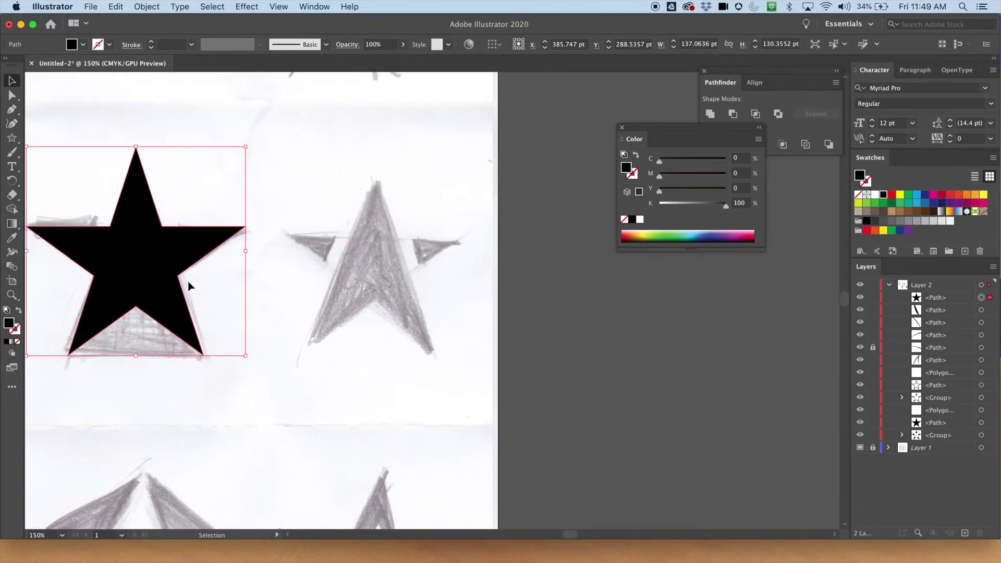
{"action": "left_click_drag", "start_coordinate": [190, 284], "coordinate": [364, 239]}
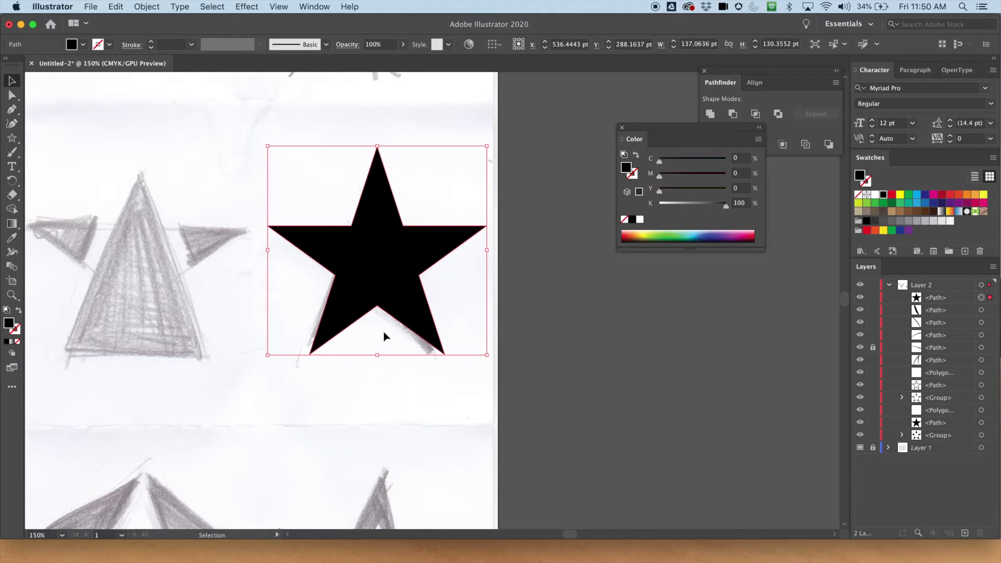
Delete the star's bottom inner anchor with the Pen tool to flatten its base.
{"action": "left_click", "coordinate": [14, 111]}
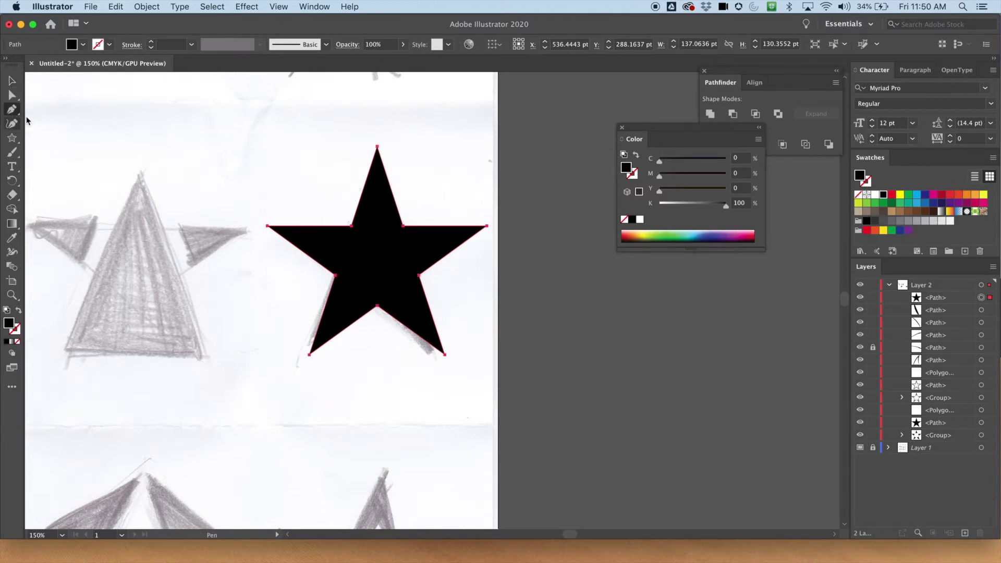
{"action": "key", "text": "super+equal"}
{"action": "key", "text": "super+equal"}
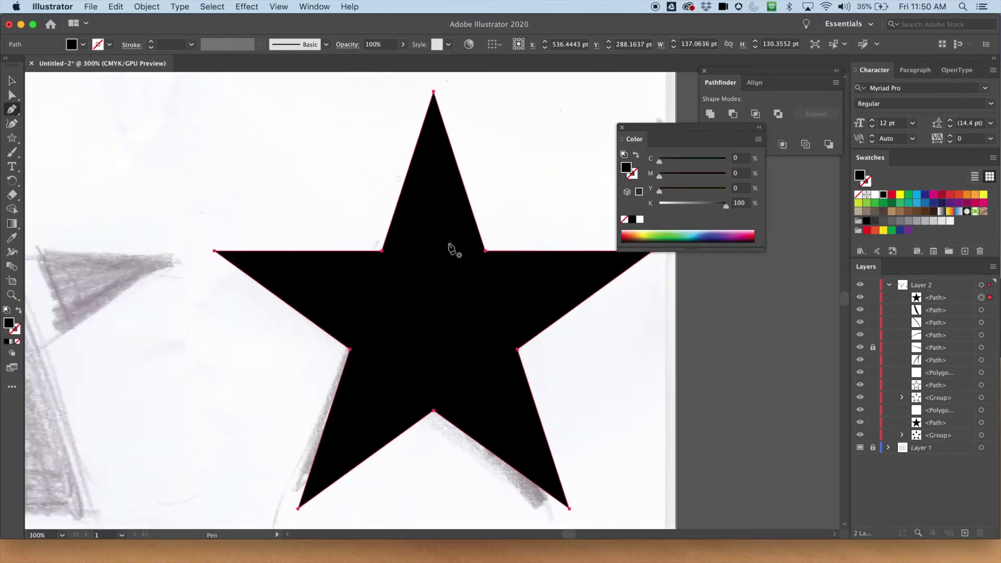
{"action": "left_click_drag", "start_coordinate": [427, 349], "coordinate": [375, 224]}
{"action": "scroll", "coordinate": [375, 223], "scroll_direction": "down", "scroll_amount": 2}
{"action": "scroll", "coordinate": [375, 223], "scroll_direction": "right", "scroll_amount": 2}
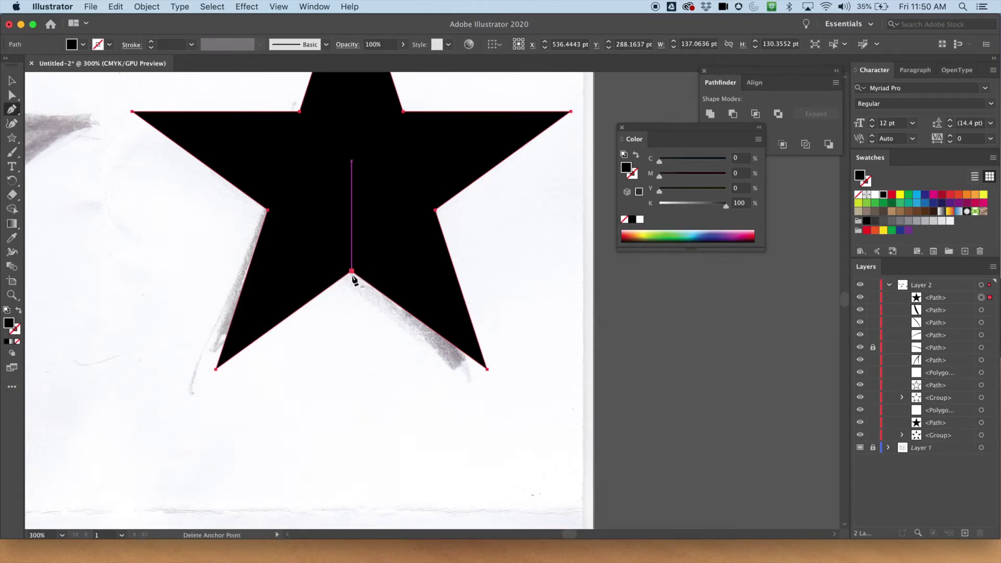
{"action": "left_click", "coordinate": [352, 272]}
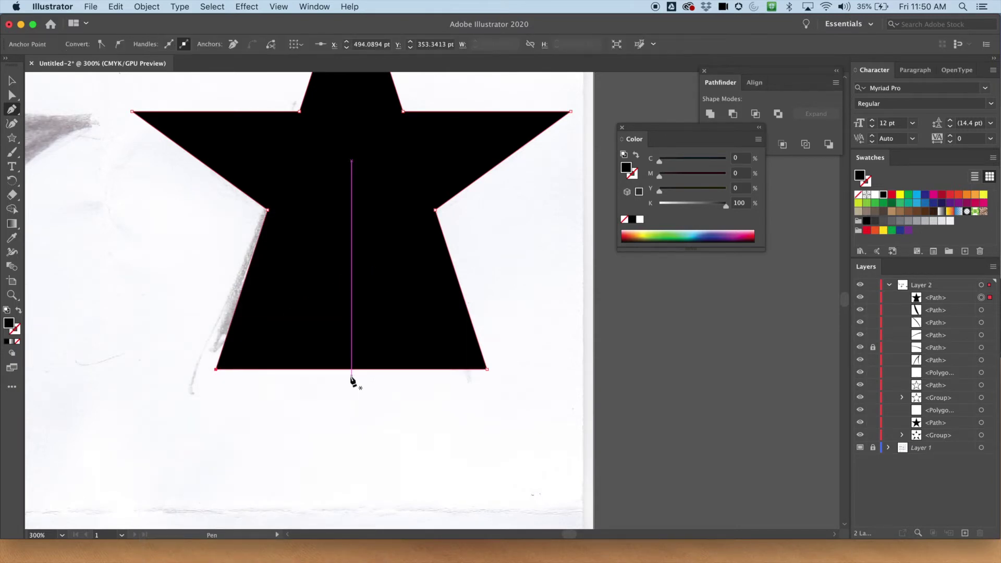
{"action": "mouse_move", "coordinate": [353, 241]}
{"action": "left_mouse_down"}
{"action": "mouse_move", "coordinate": [331, 291]}
{"action": "mouse_move", "coordinate": [350, 307]}
{"action": "mouse_move", "coordinate": [510, 228]}
{"action": "mouse_move", "coordinate": [331, 277]}
{"action": "mouse_move", "coordinate": [469, 212]}
{"action": "mouse_move", "coordinate": [336, 228]}
{"action": "left_mouse_up"}
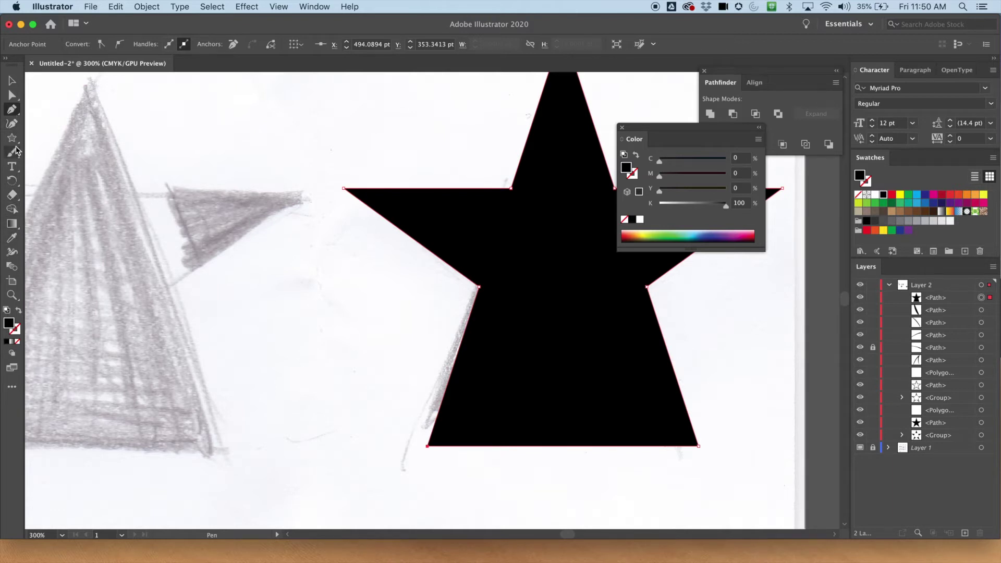
Draw a tall rectangle over the star's left arm and fill it white.
{"action": "left_click_drag", "start_coordinate": [11, 138], "coordinate": [62, 144]}
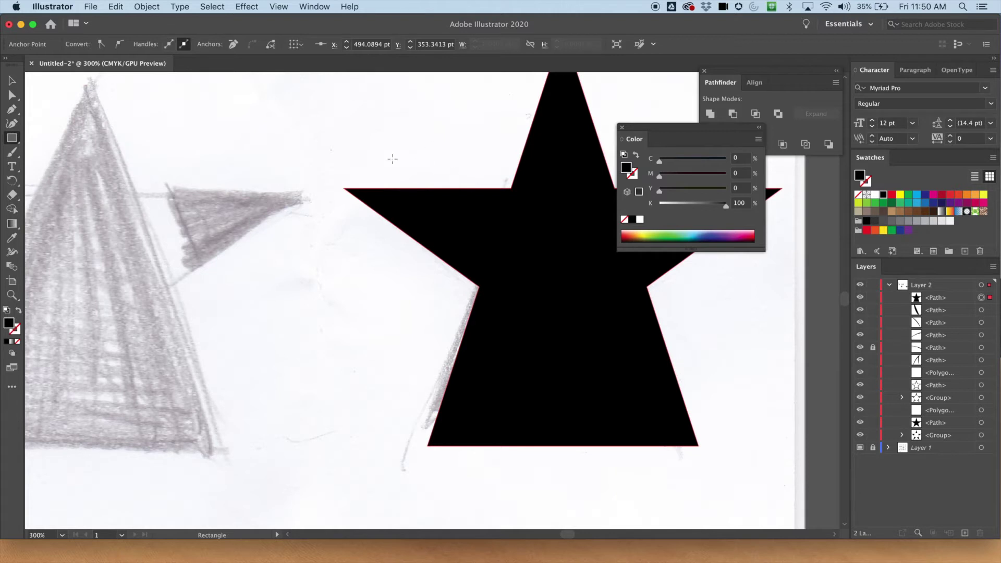
{"action": "mouse_move", "coordinate": [380, 116]}
{"action": "left_mouse_down"}
{"action": "mouse_move", "coordinate": [339, 286]}
{"action": "mouse_move", "coordinate": [351, 315]}
{"action": "left_mouse_up"}
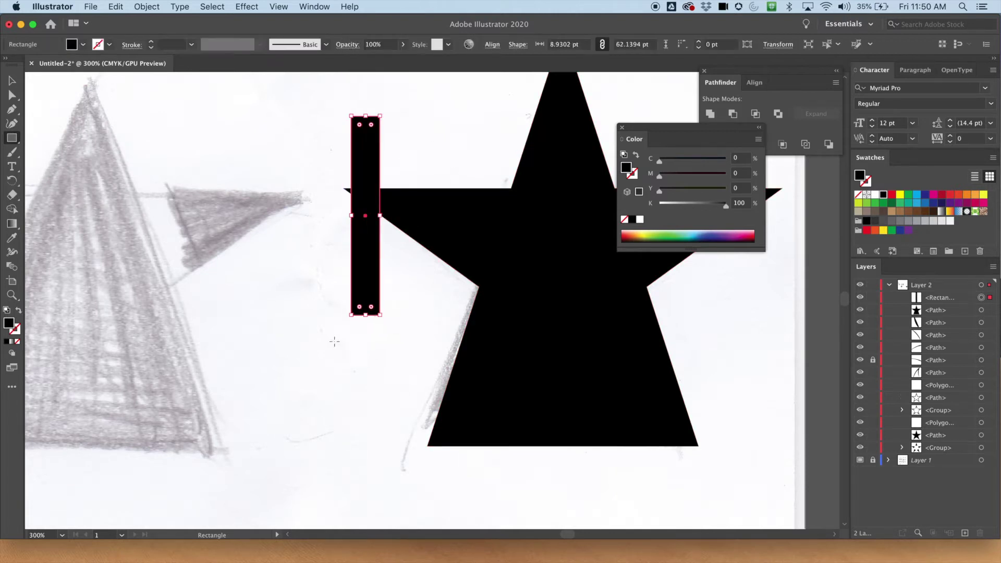
{"action": "left_click", "coordinate": [83, 44]}
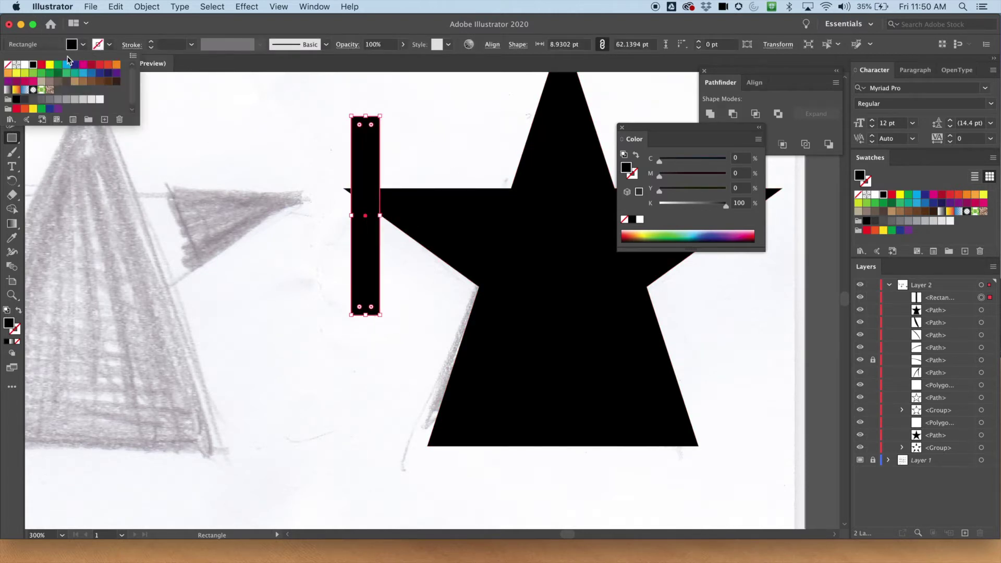
{"action": "left_click", "coordinate": [24, 66]}
{"action": "left_click", "coordinate": [373, 140]}
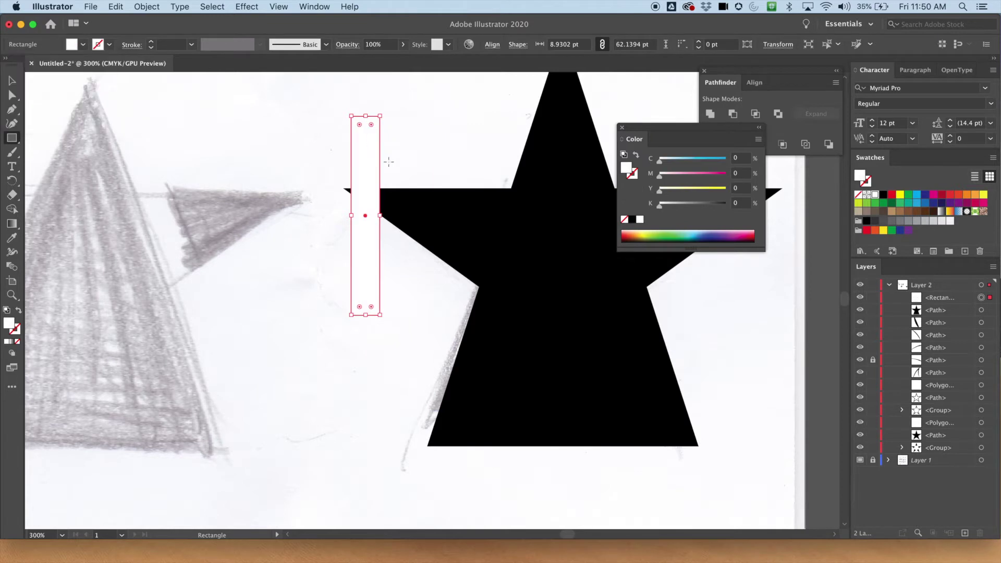
Move the white rectangle across the star's upper left and tilt it about 20° clockwise.
{"action": "left_click", "coordinate": [13, 84]}
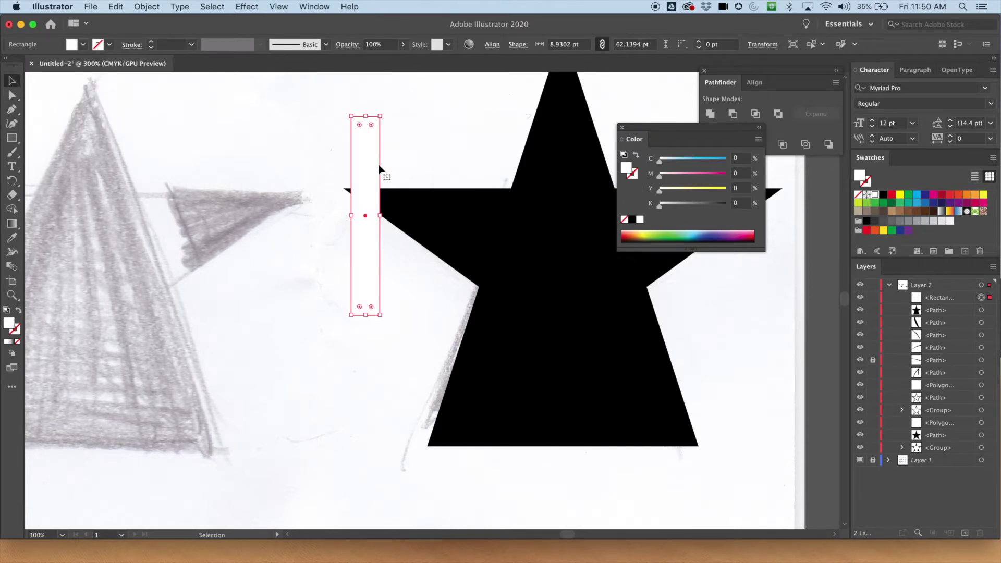
{"action": "left_click_drag", "start_coordinate": [370, 156], "coordinate": [472, 174]}
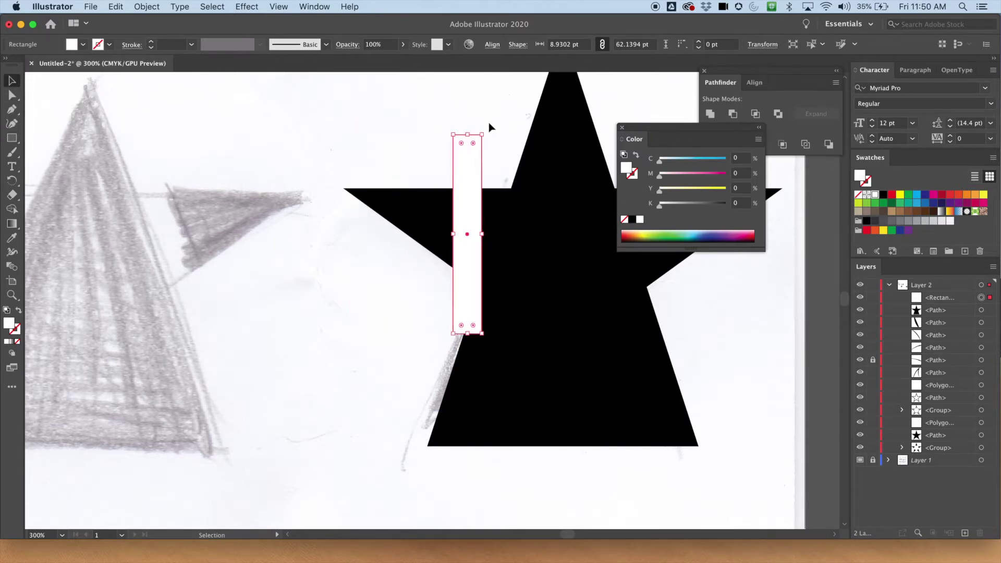
{"action": "left_click_drag", "start_coordinate": [486, 130], "coordinate": [504, 152]}
{"action": "mouse_move", "coordinate": [480, 202]}
{"action": "left_mouse_down"}
{"action": "mouse_move", "coordinate": [496, 206]}
{"action": "mouse_move", "coordinate": [490, 199]}
{"action": "left_mouse_up"}
{"action": "key", "text": "super+equal"}
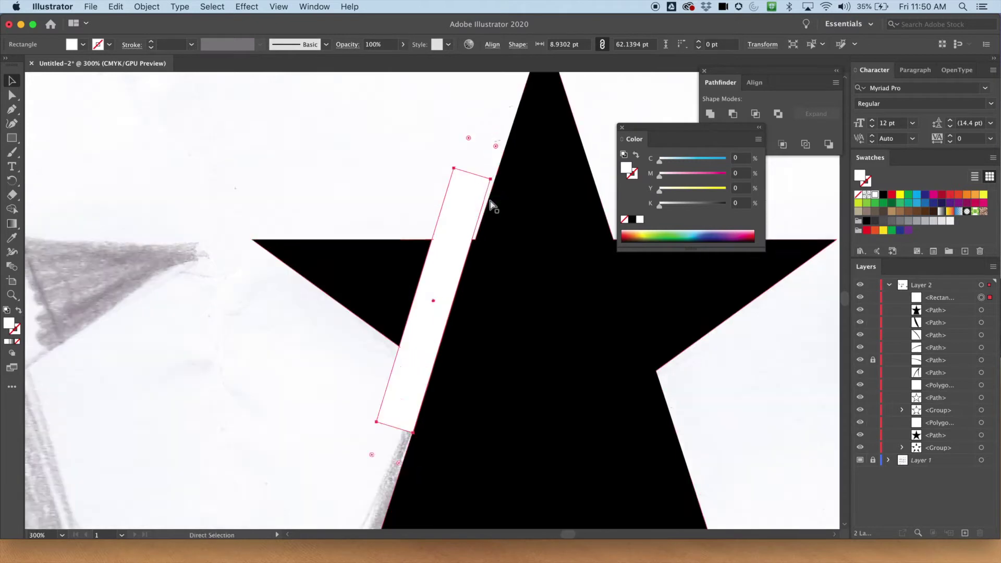
{"action": "left_click_drag", "start_coordinate": [523, 214], "coordinate": [328, 205]}
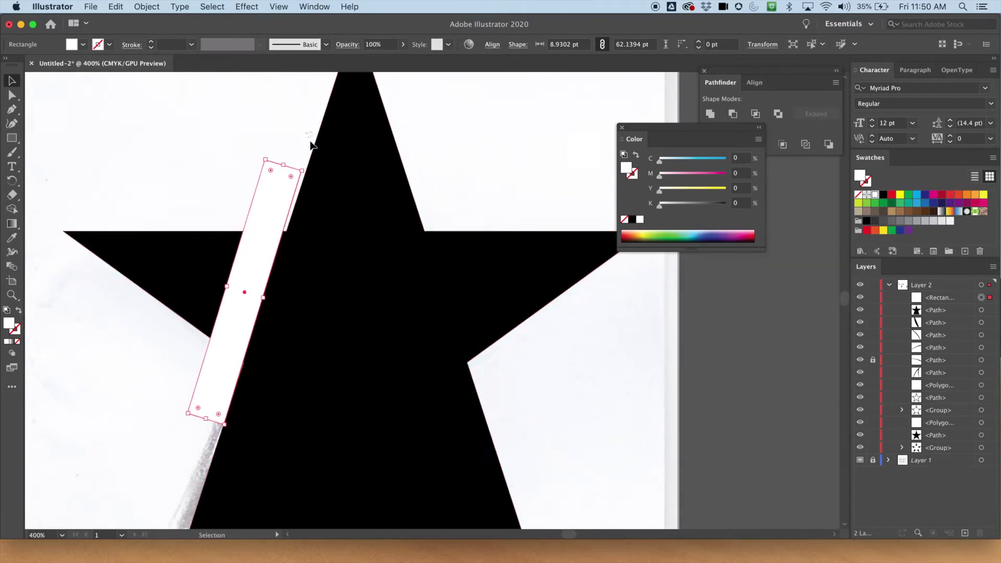
{"action": "left_click_drag", "start_coordinate": [304, 166], "coordinate": [305, 166]}
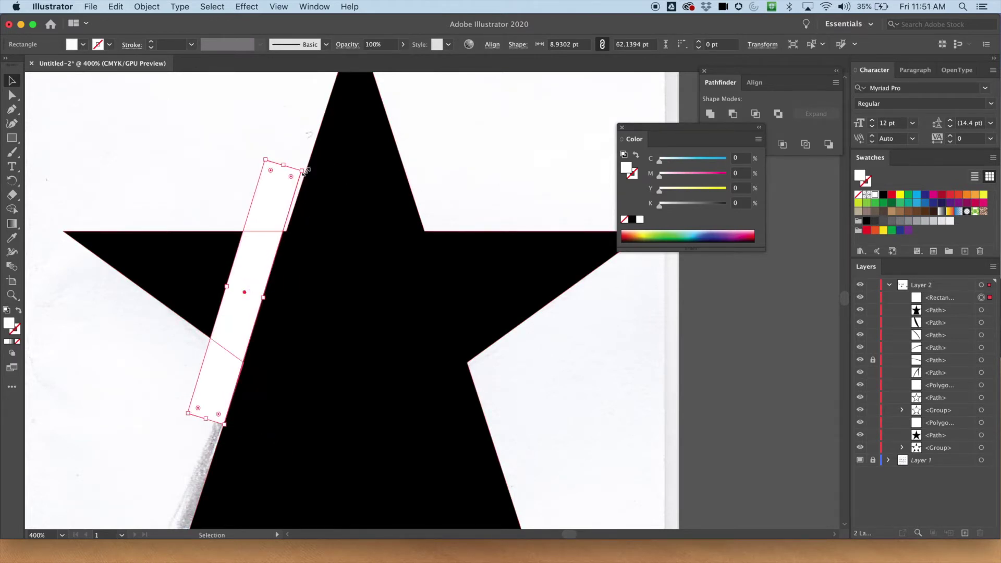
{"action": "left_click_drag", "start_coordinate": [306, 171], "coordinate": [310, 172]}
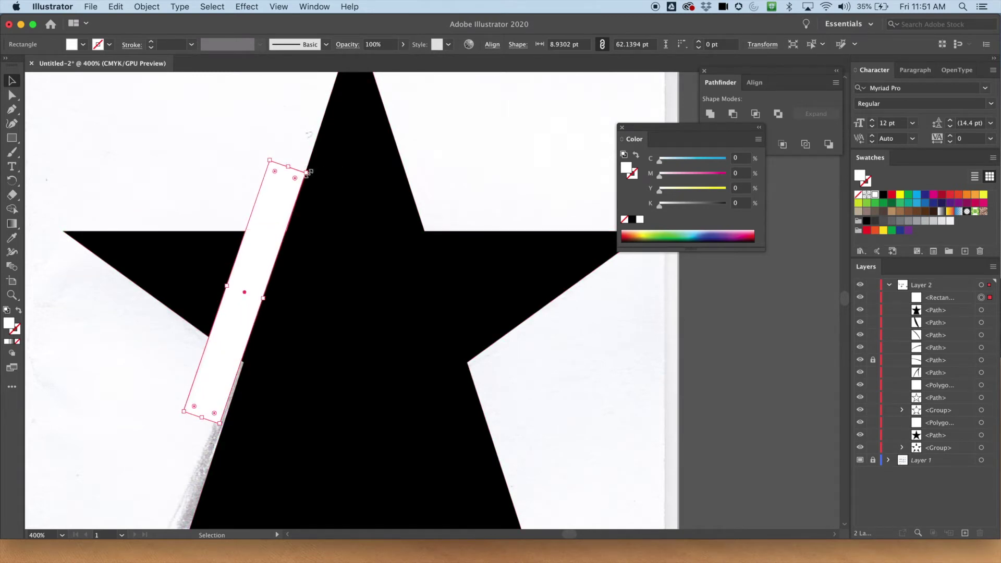
{"action": "left_click_drag", "start_coordinate": [220, 424], "coordinate": [224, 429]}
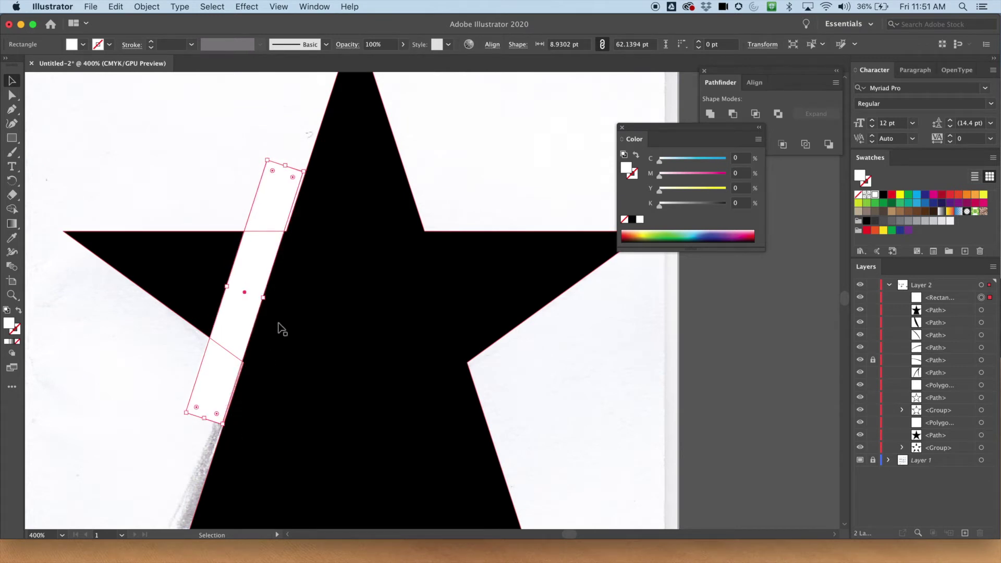
Nudge the 8.93 × 62.14 pt slanted white bar into place along the star's left arm.
{"action": "left_click", "coordinate": [420, 107]}
{"action": "left_click", "coordinate": [246, 284]}
{"action": "left_click_drag", "start_coordinate": [246, 283], "coordinate": [249, 278]}
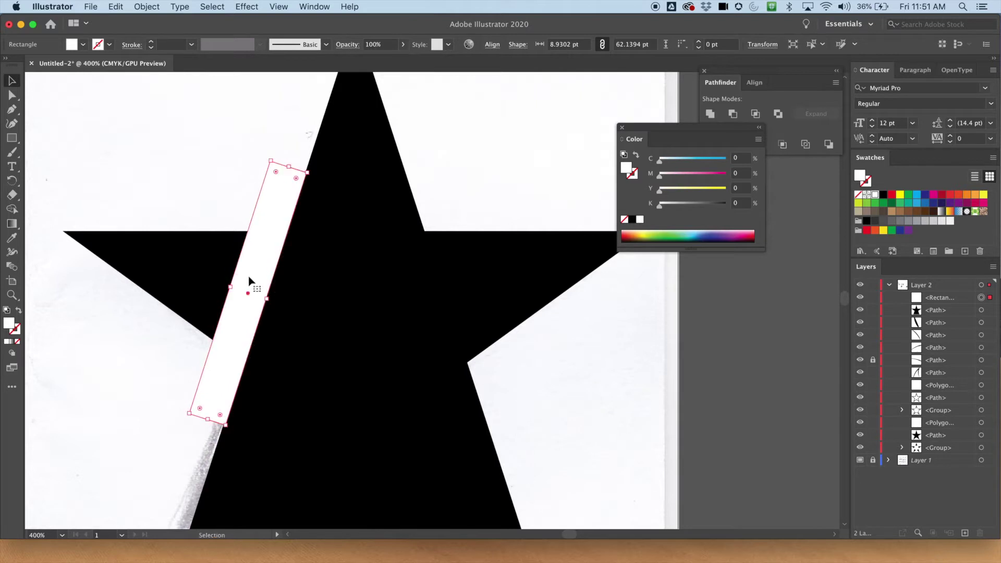
{"action": "key", "text": "Left"}
{"action": "key", "text": "Left"}
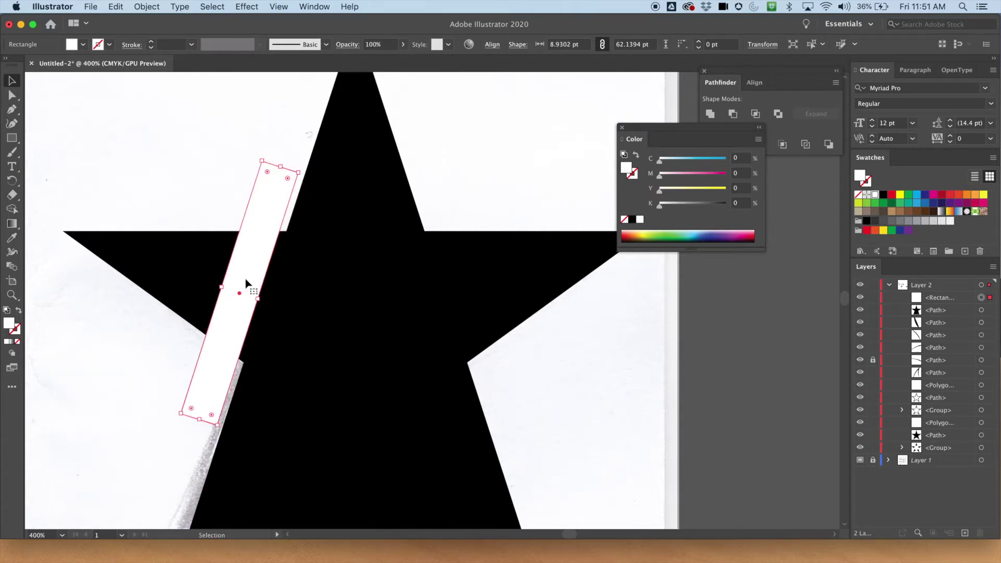
{"action": "left_click_drag", "start_coordinate": [259, 254], "coordinate": [264, 261]}
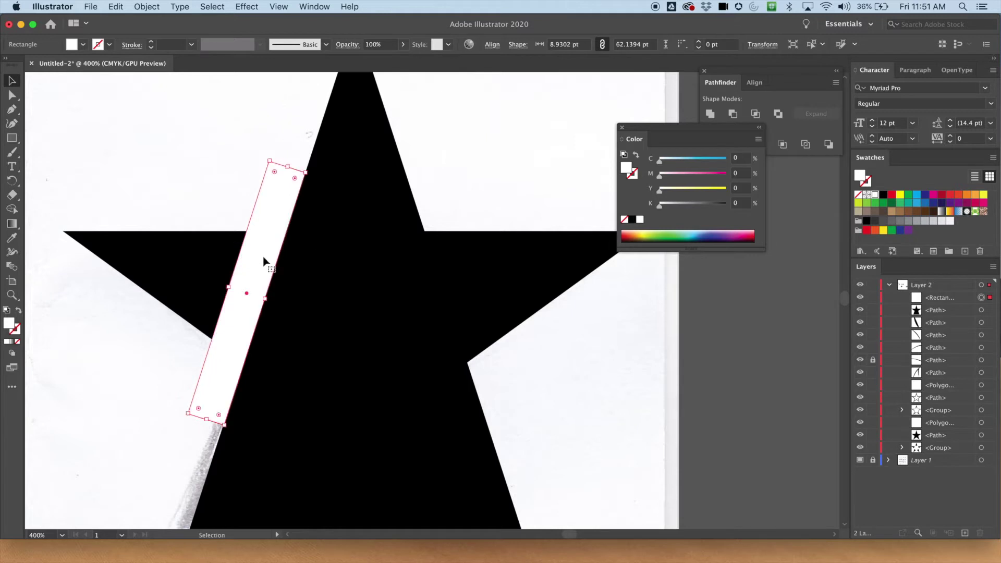
{"action": "left_click", "coordinate": [418, 129]}
{"action": "key", "text": "super+equal"}
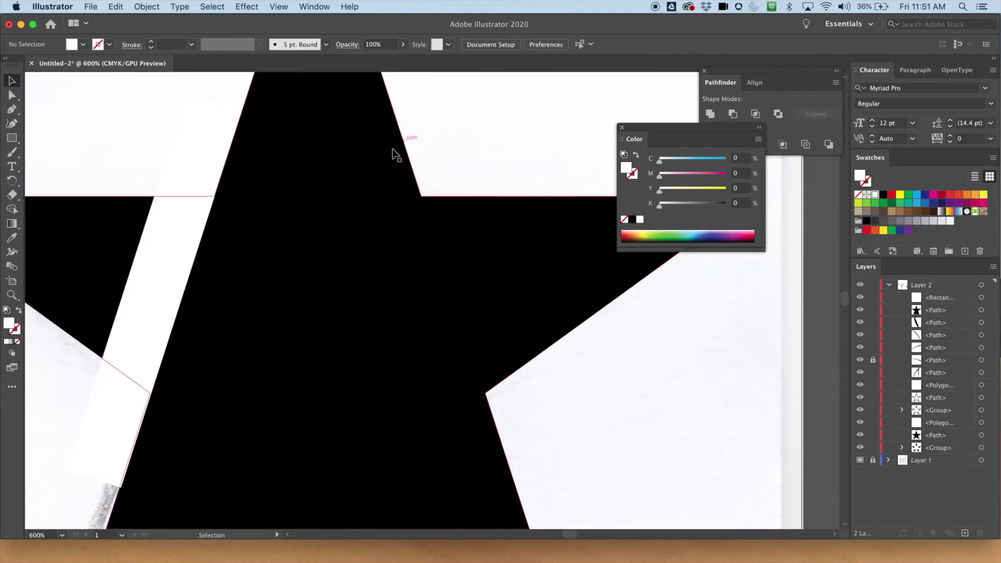
{"action": "left_click_drag", "start_coordinate": [232, 328], "coordinate": [325, 254]}
{"action": "left_click", "coordinate": [205, 417]}
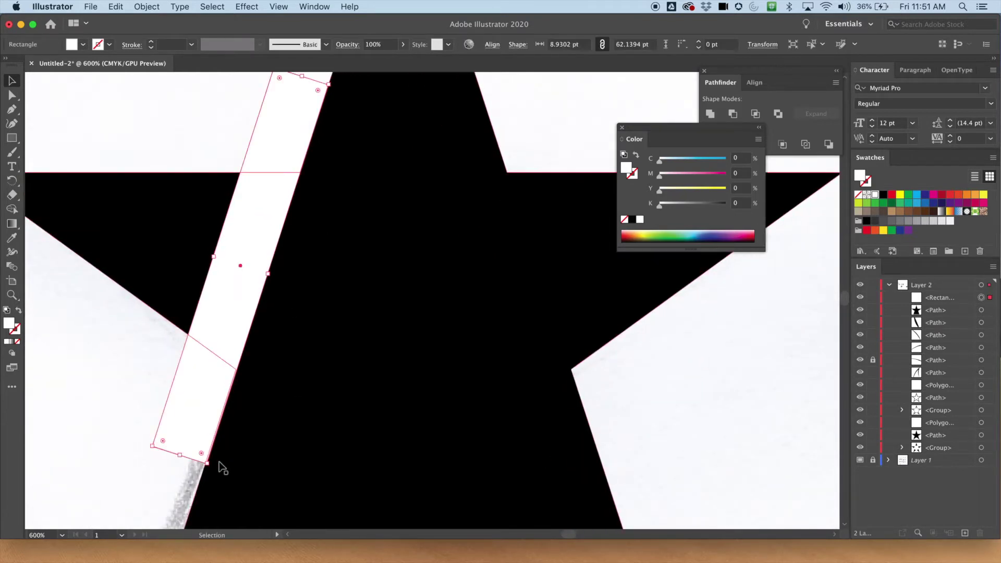
Stretch the white bar's bottom edge down until it is 104.3 pt tall.
{"action": "key", "text": "super+equal"}
{"action": "key", "text": "super+equal"}
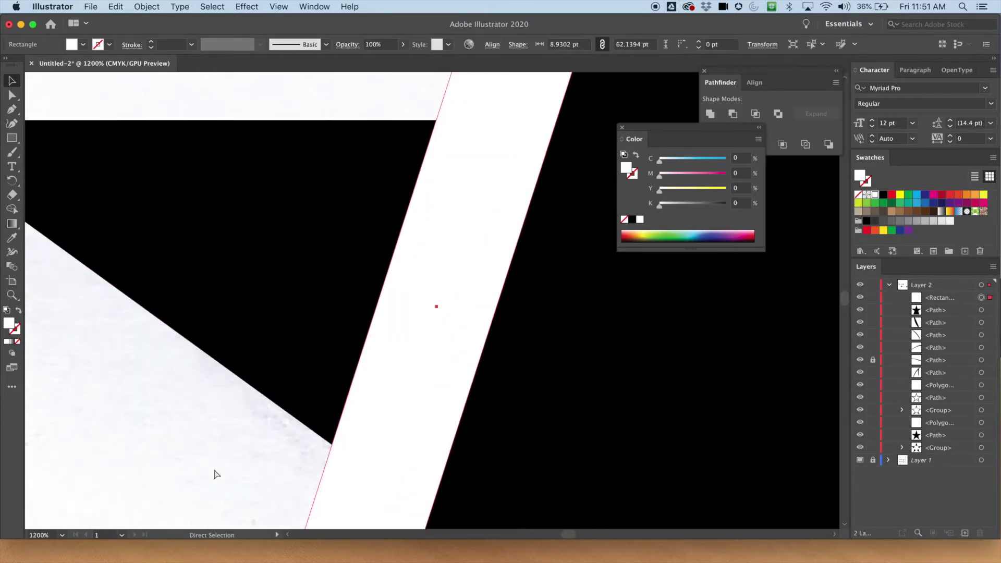
{"action": "key", "text": "super+minus"}
{"action": "key", "text": "super+minus"}
{"action": "key", "text": "super+minus"}
{"action": "key", "text": "super+minus"}
{"action": "key", "text": "super+equal"}
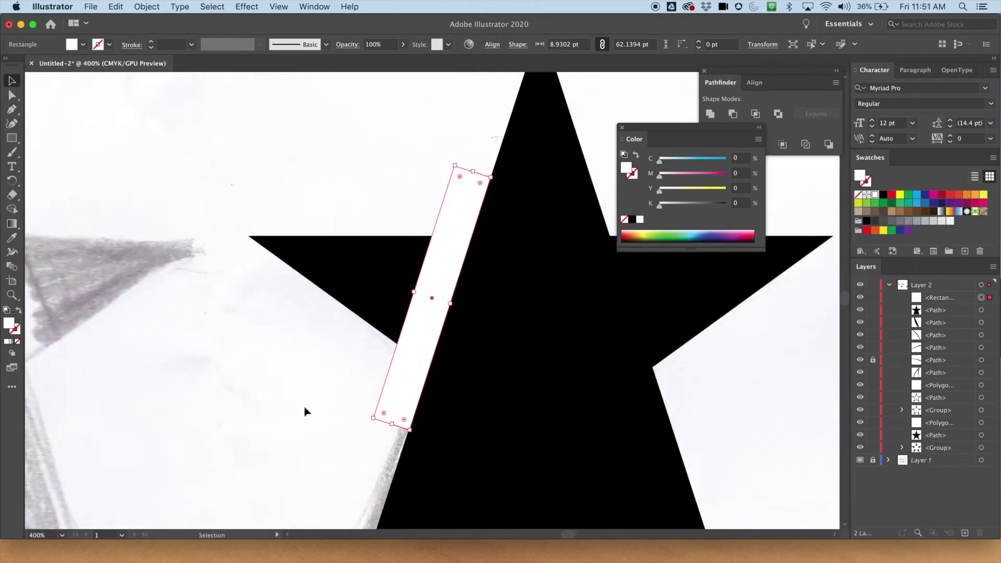
{"action": "scroll", "coordinate": [286, 231], "scroll_direction": "down", "scroll_amount": 5}
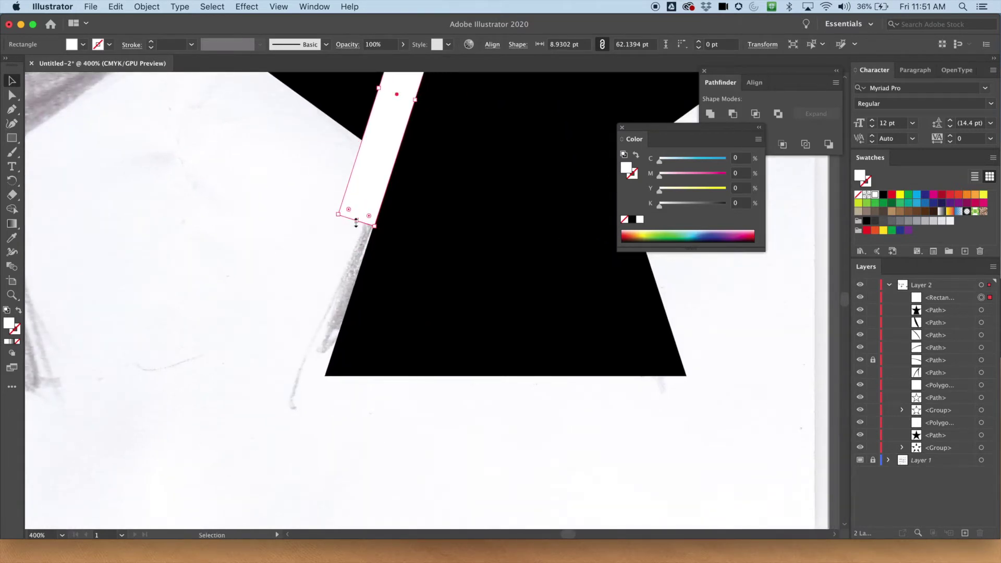
{"action": "left_click_drag", "start_coordinate": [358, 220], "coordinate": [321, 413]}
{"action": "scroll", "coordinate": [389, 228], "scroll_direction": "up", "scroll_amount": 5}
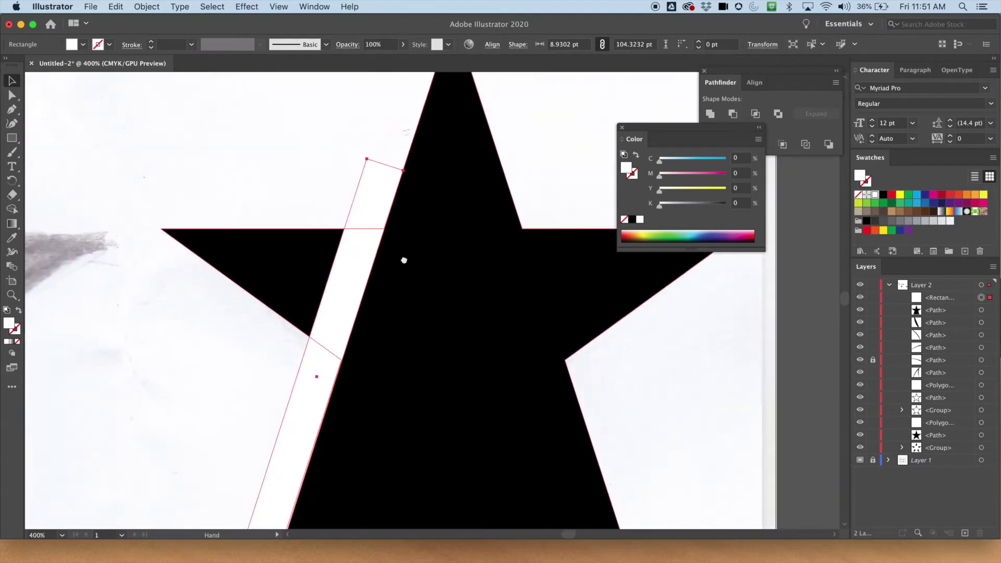
{"action": "scroll", "coordinate": [372, 384], "scroll_direction": "down", "scroll_amount": 5}
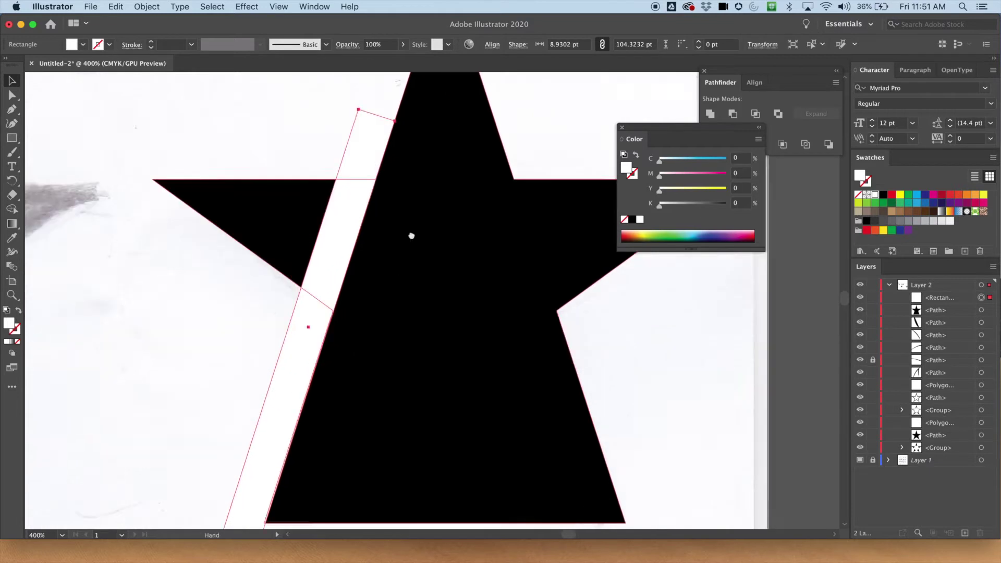
Stretch the bar up past the star's tip to 153.92 pt, then zoom out.
{"action": "left_click", "coordinate": [372, 300]}
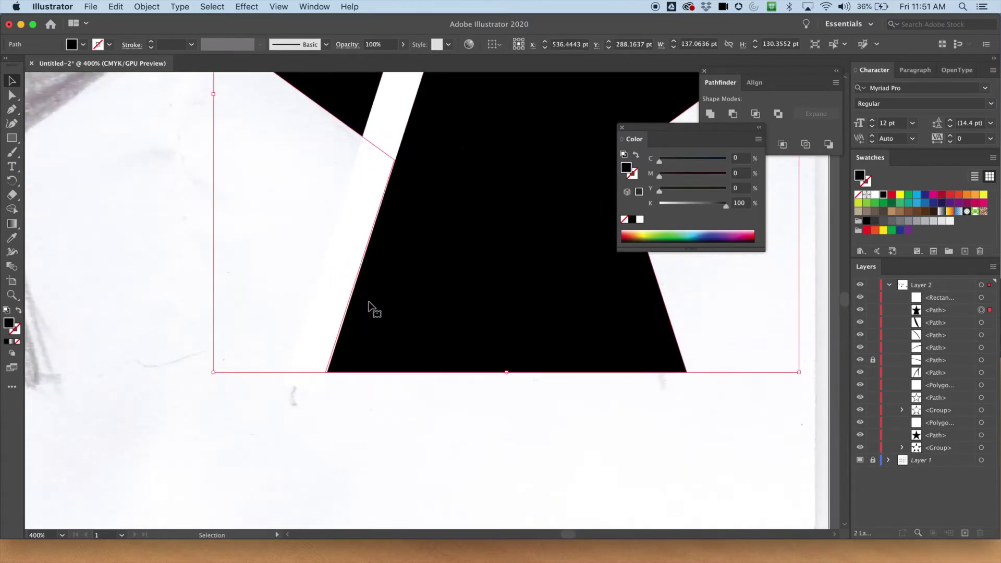
{"action": "left_click", "coordinate": [342, 283]}
{"action": "left_click", "coordinate": [398, 281]}
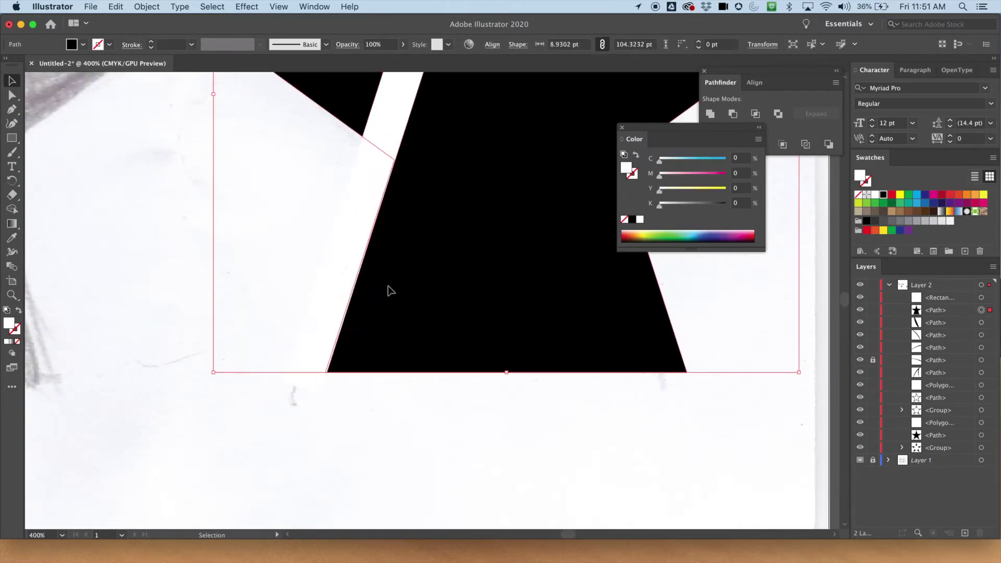
{"action": "left_click", "coordinate": [357, 274]}
{"action": "left_click_drag", "start_coordinate": [442, 233], "coordinate": [420, 226]}
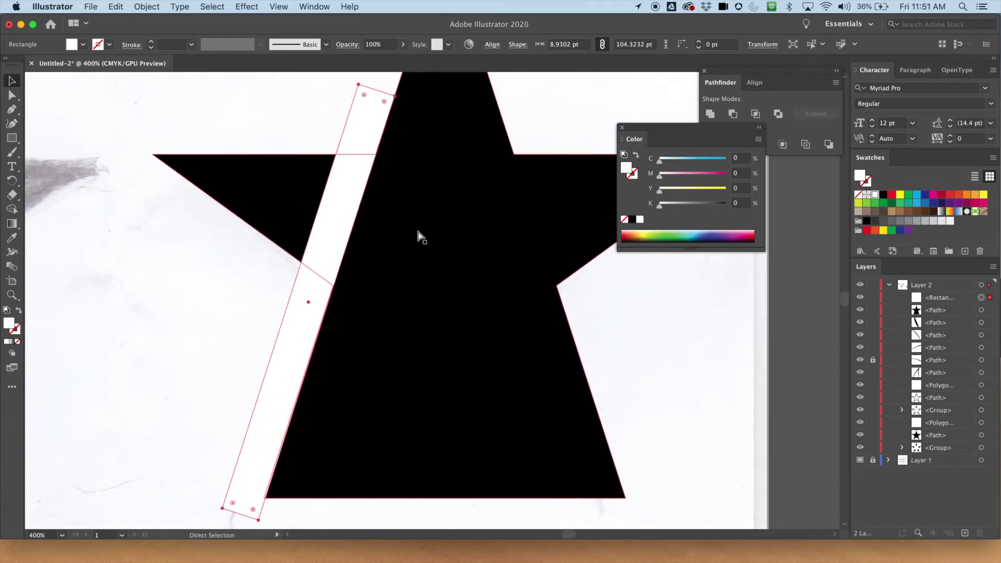
{"action": "key", "text": "v"}
{"action": "left_click", "coordinate": [273, 472]}
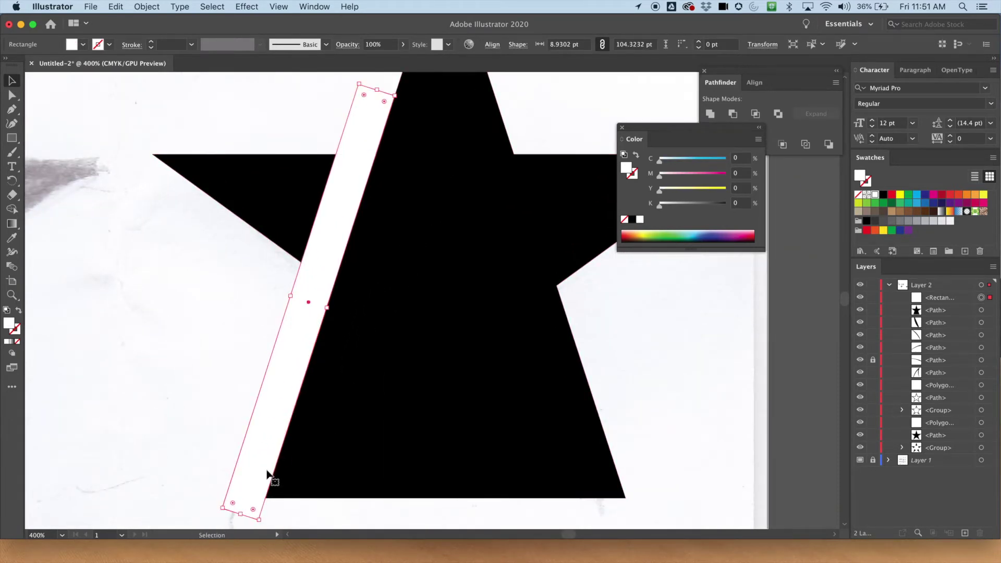
{"action": "left_click", "coordinate": [281, 475]}
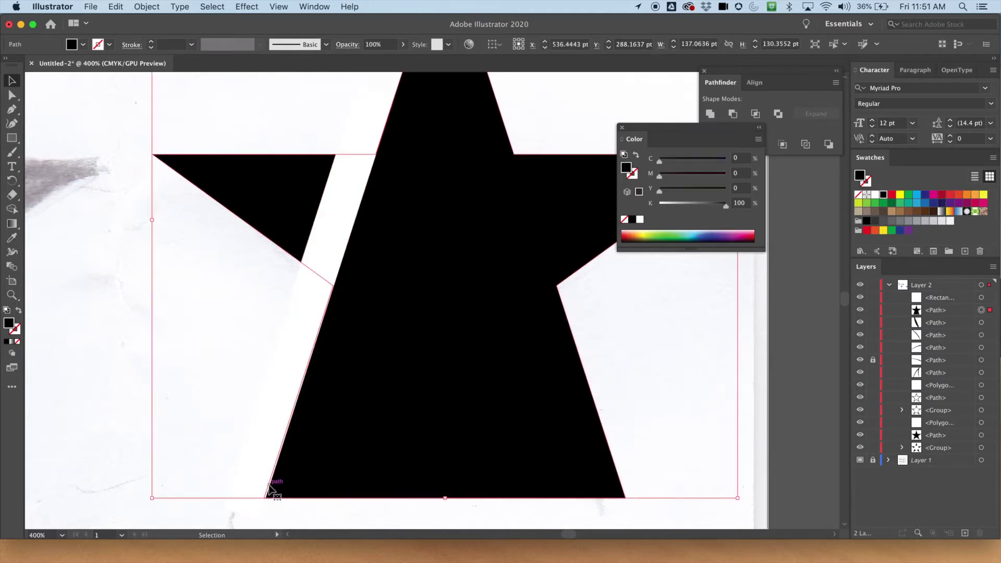
{"action": "scroll", "coordinate": [371, 255], "scroll_direction": "up", "scroll_amount": 5}
{"action": "left_click", "coordinate": [244, 391]}
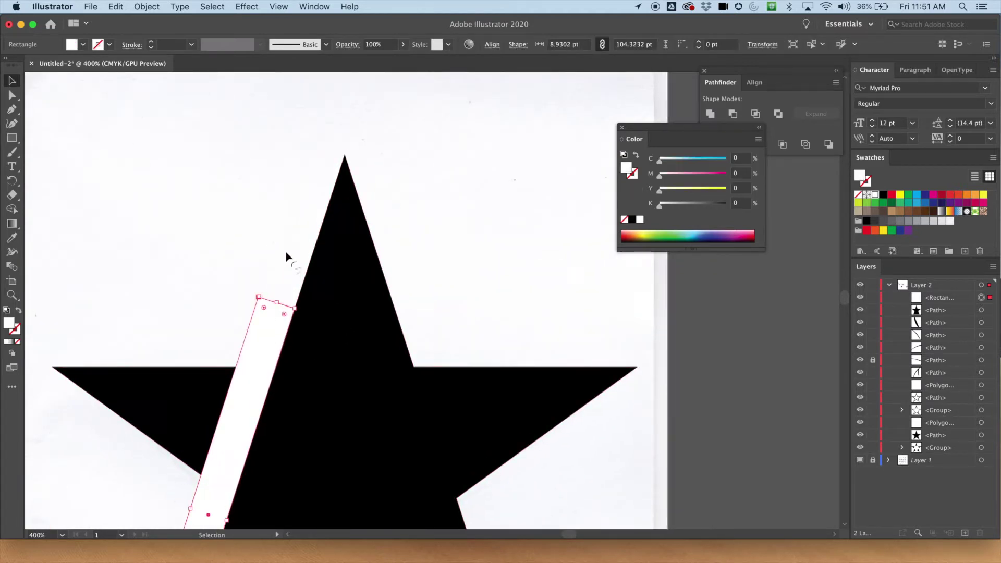
{"action": "left_click_drag", "start_coordinate": [277, 305], "coordinate": [365, 107]}
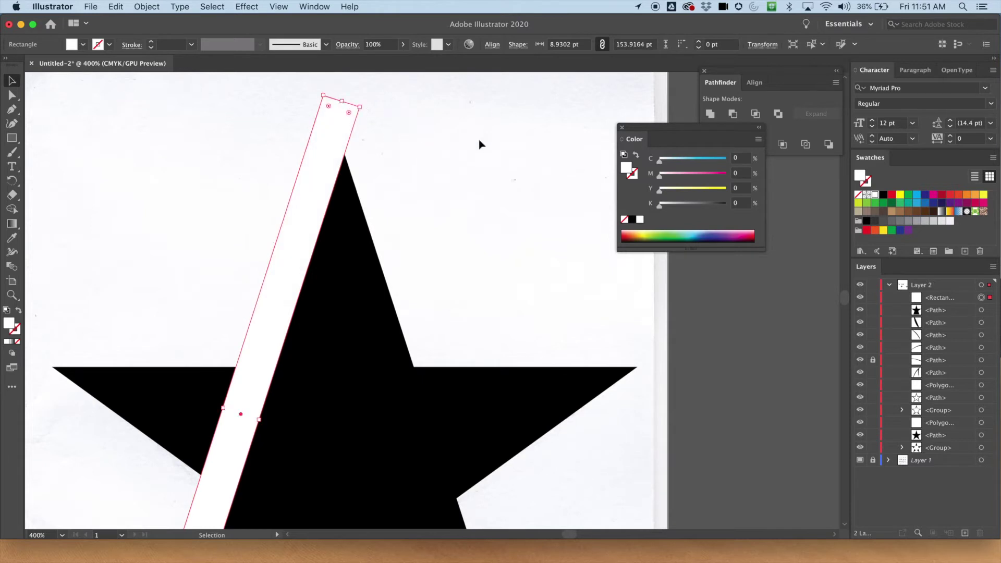
{"action": "key", "text": "super+minus"}
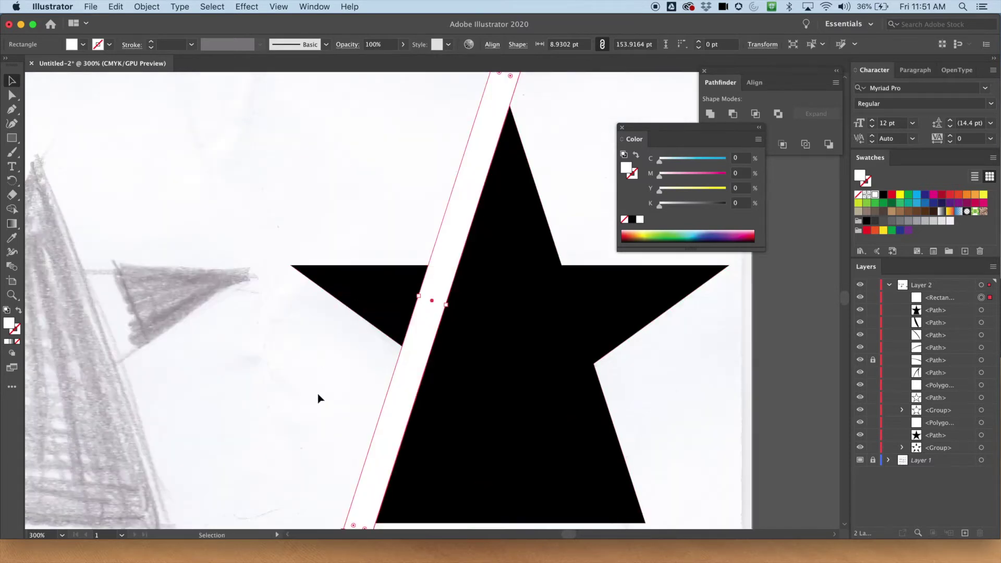
{"action": "left_click_drag", "start_coordinate": [396, 284], "coordinate": [296, 235]}
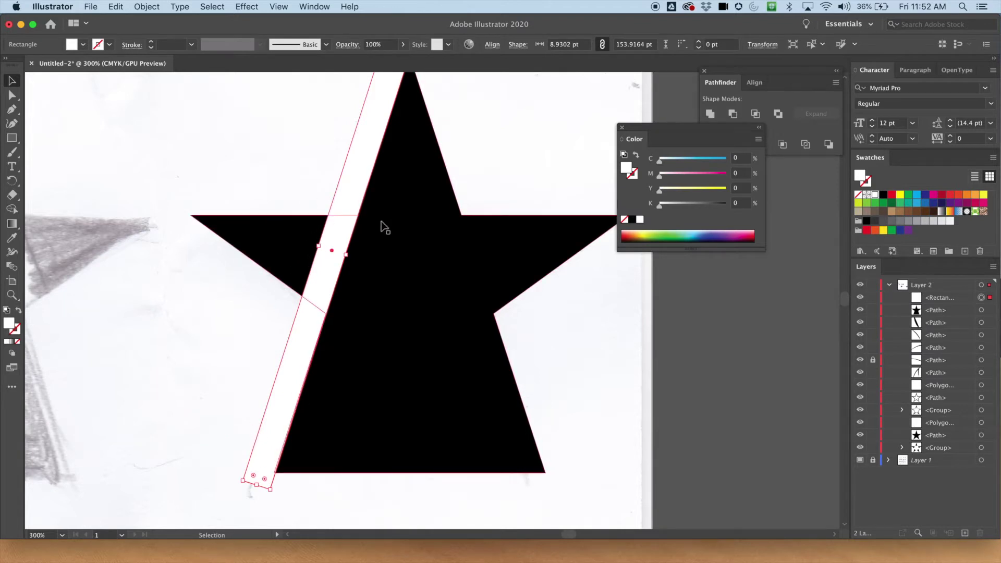
{"action": "key", "text": "super+minus"}
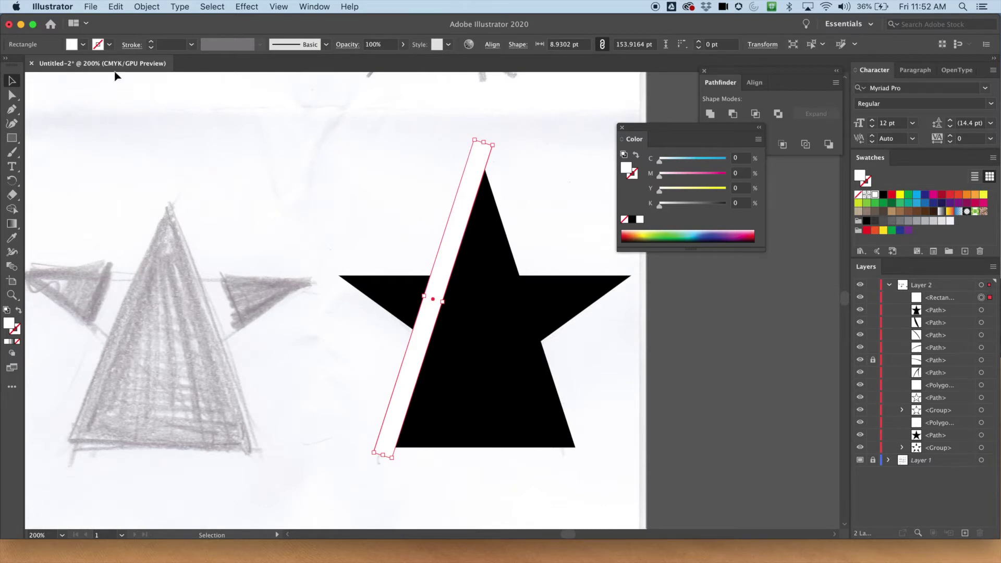
{"action": "left_click", "coordinate": [147, 7]}
{"action": "mouse_move", "coordinate": [166, 22]}
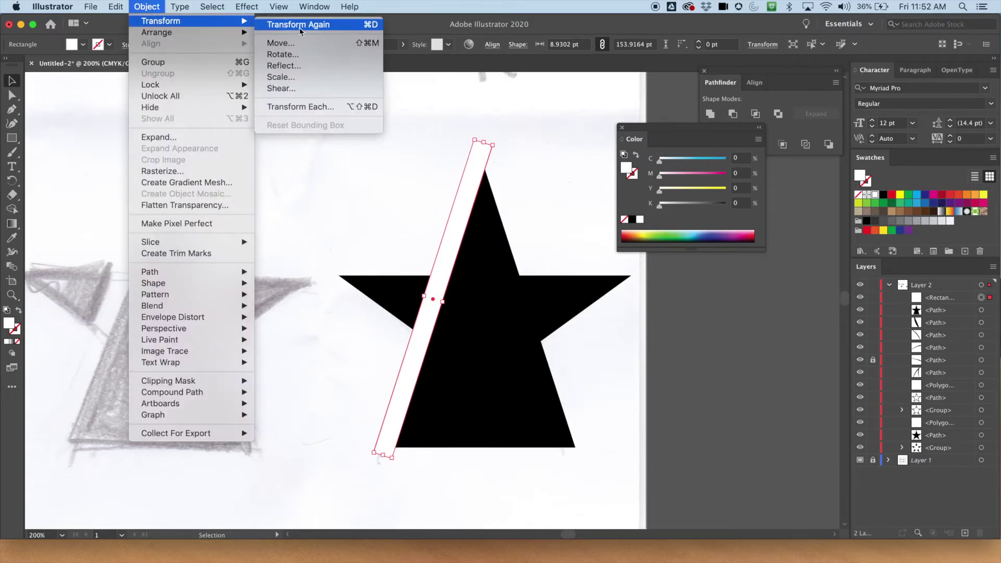
Reflect a vertical copy of the white bar and align it along the star's right edge.
{"action": "left_click", "coordinate": [298, 68]}
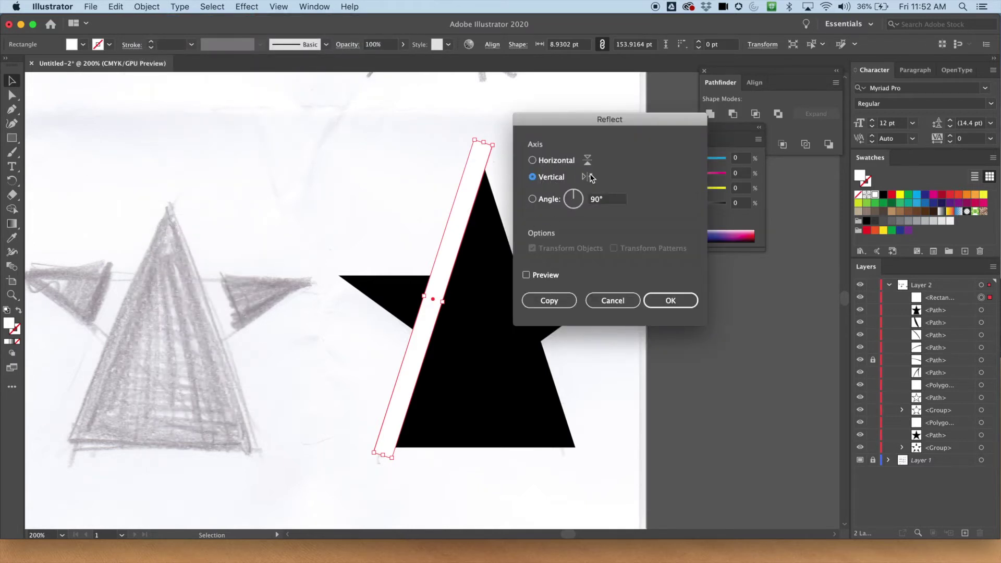
{"action": "left_click", "coordinate": [544, 301]}
{"action": "left_click_drag", "start_coordinate": [416, 235], "coordinate": [514, 218]}
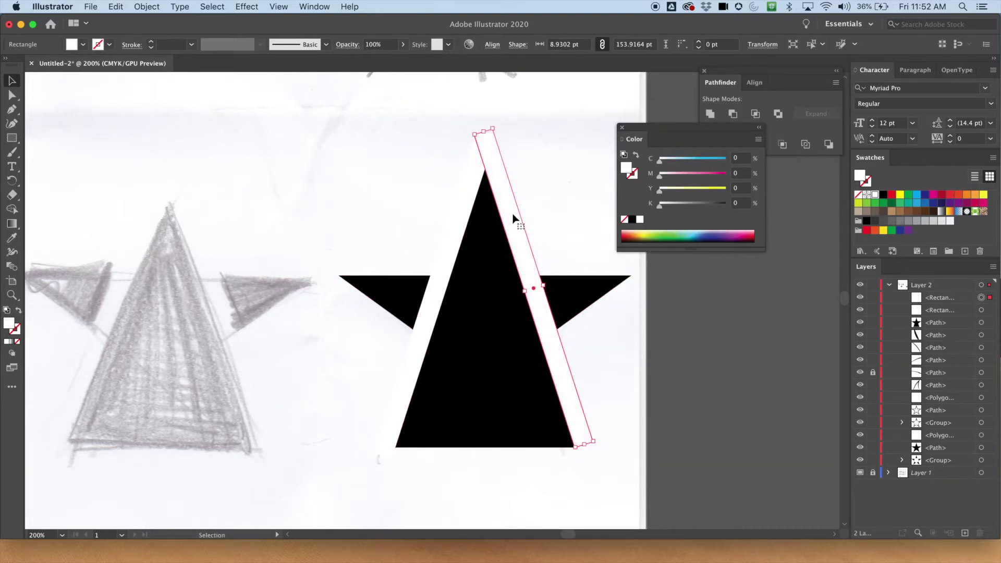
{"action": "key", "text": "super+equal"}
{"action": "key", "text": "super+equal"}
{"action": "key", "text": "super+equal"}
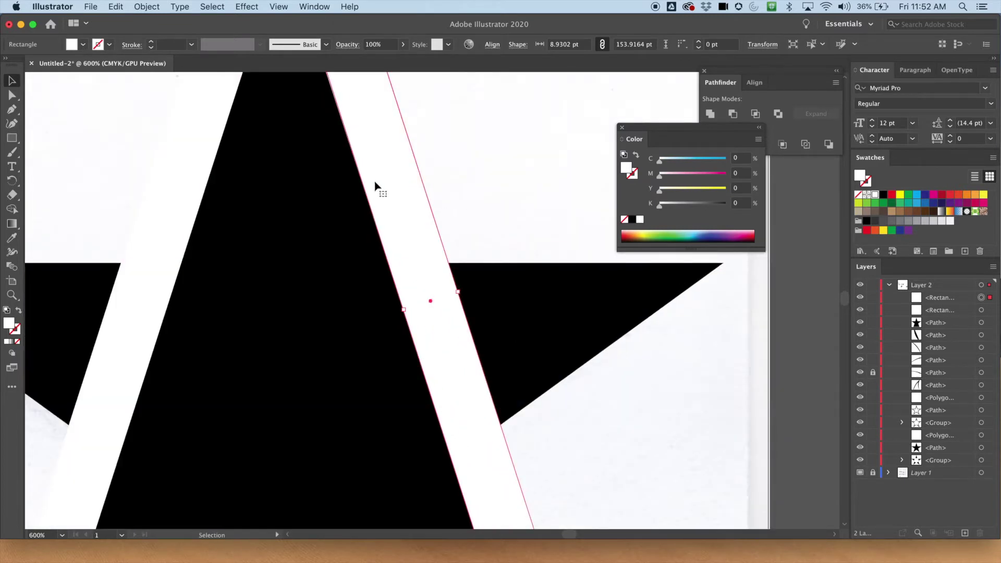
{"action": "left_click_drag", "start_coordinate": [385, 179], "coordinate": [392, 180]}
{"action": "left_click", "coordinate": [442, 151]}
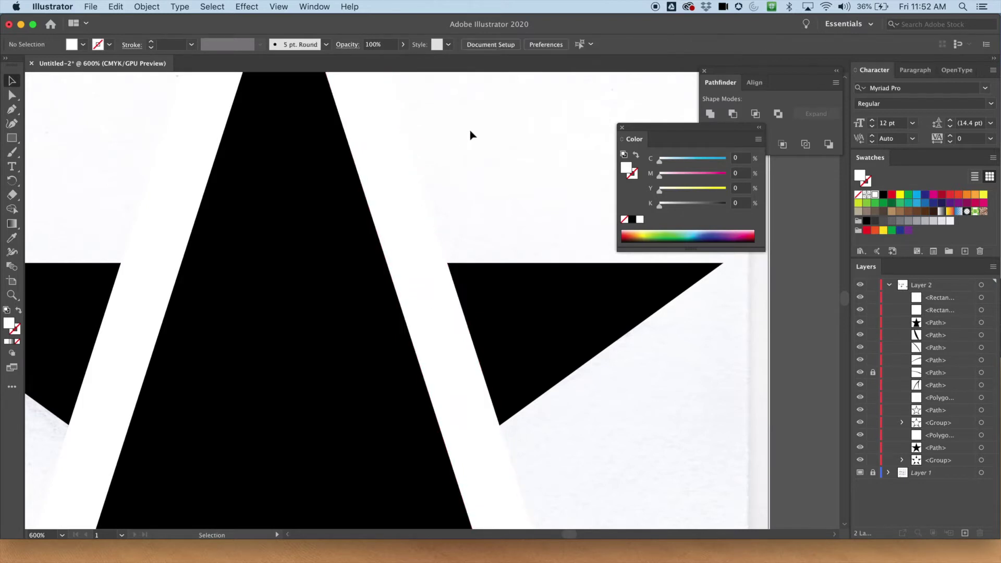
{"action": "key", "text": "super+minus"}
{"action": "key", "text": "super+minus"}
{"action": "key", "text": "super+minus"}
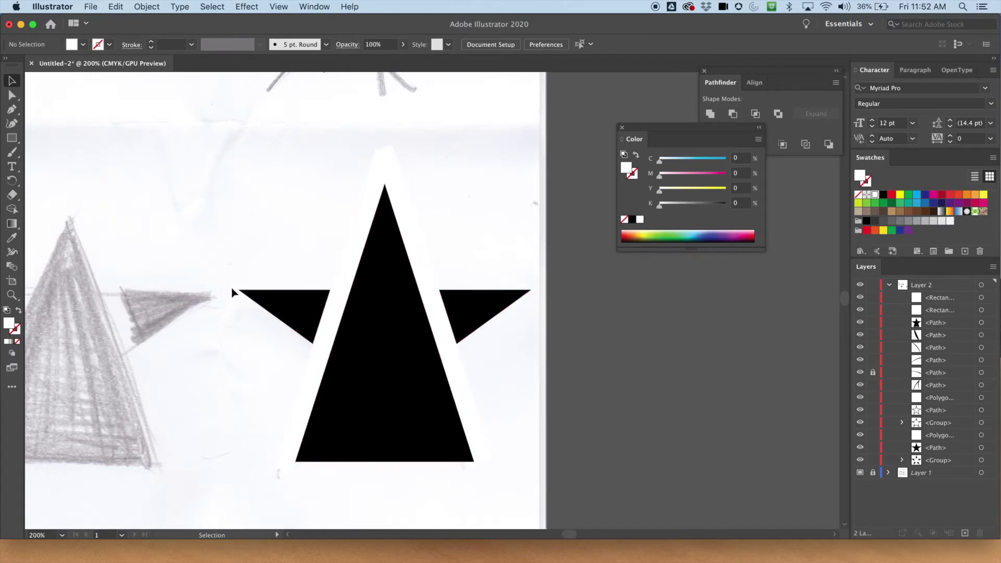
{"action": "left_click_drag", "start_coordinate": [234, 295], "coordinate": [371, 203]}
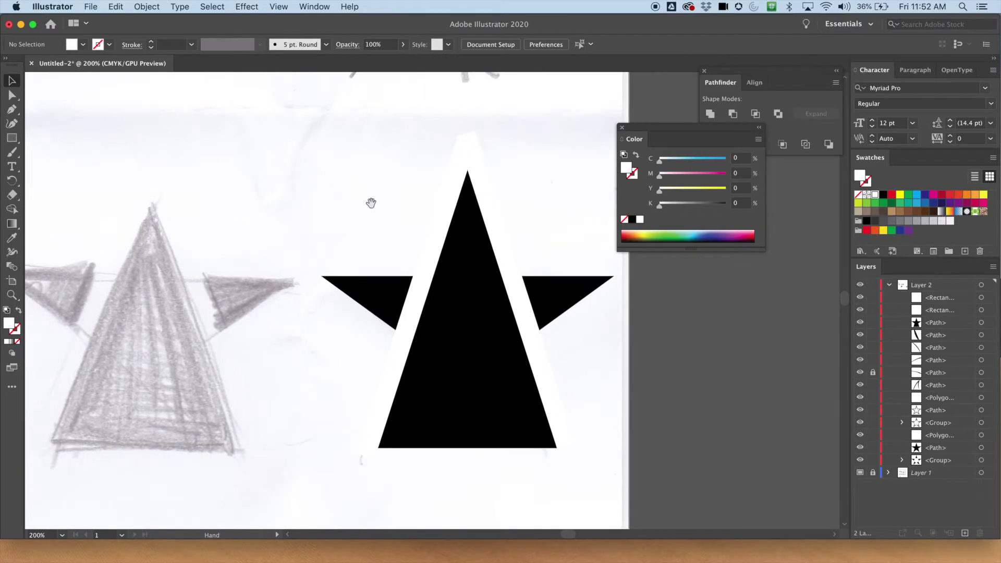
{"action": "left_click", "coordinate": [425, 287]}
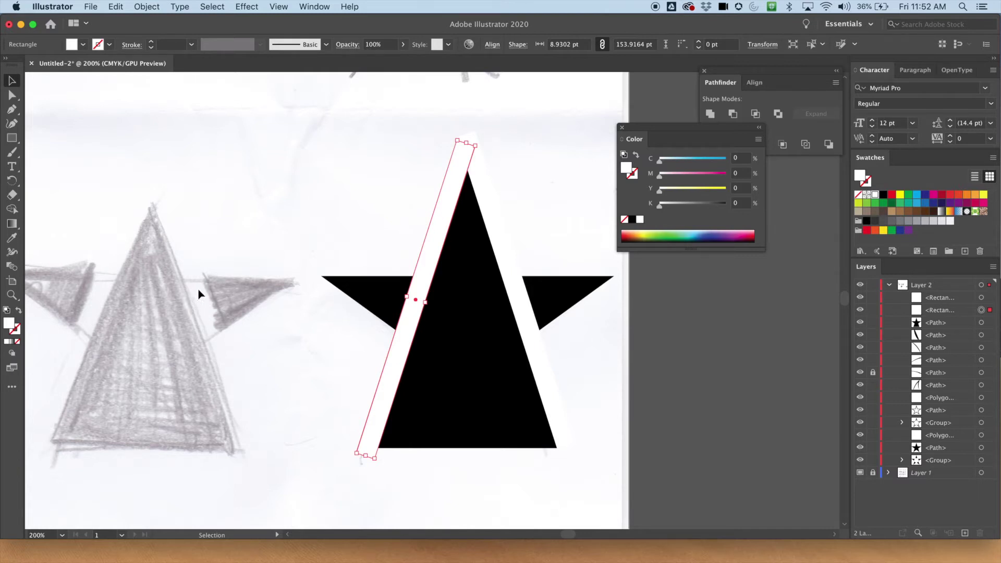
{"action": "left_click", "coordinate": [387, 213]}
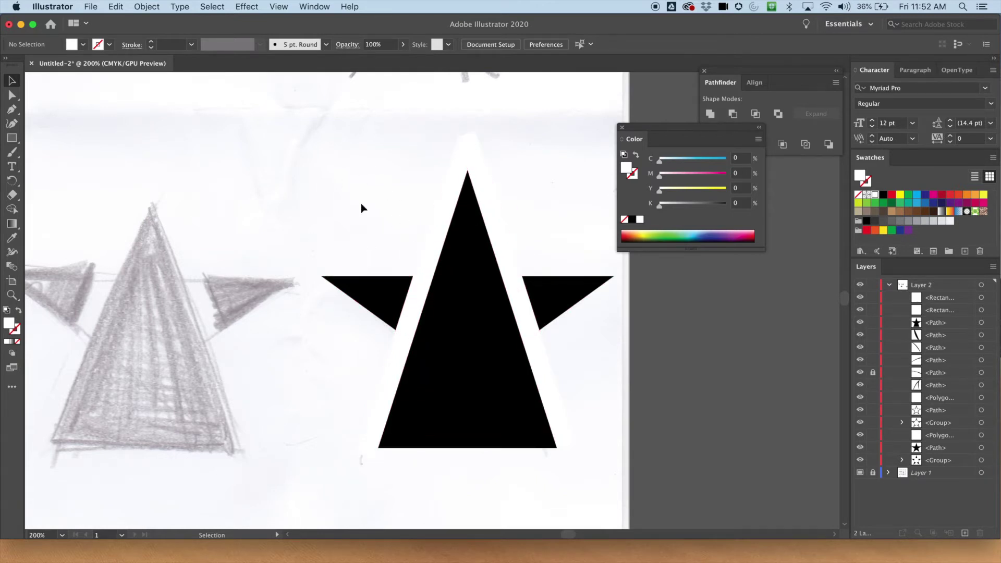
Duplicate the star and its white bands about 202 pt right, off the artboard.
{"action": "key", "text": "super+minus"}
{"action": "key", "text": "super+minus"}
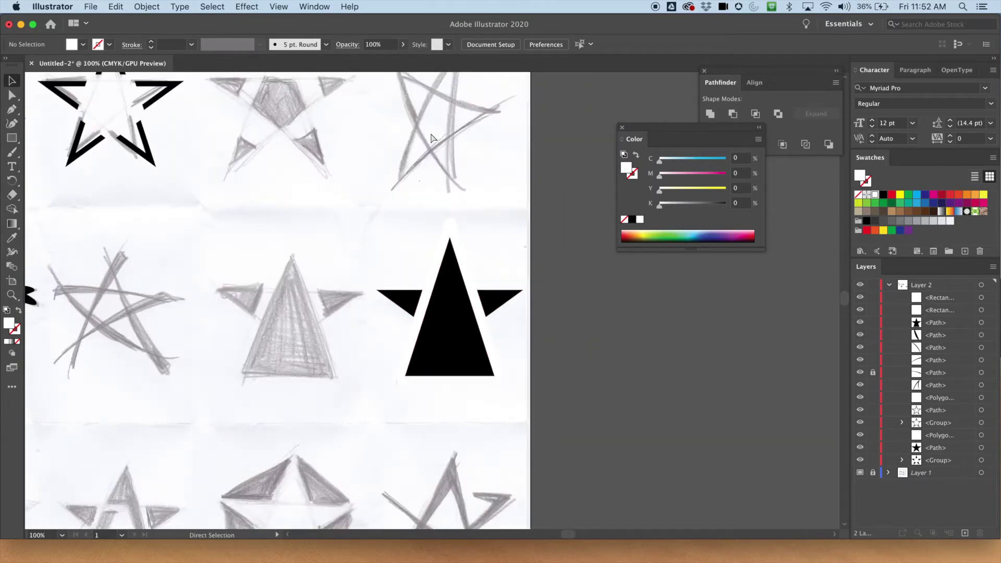
{"action": "left_click_drag", "start_coordinate": [384, 270], "coordinate": [277, 223]}
{"action": "key", "text": "super+minus"}
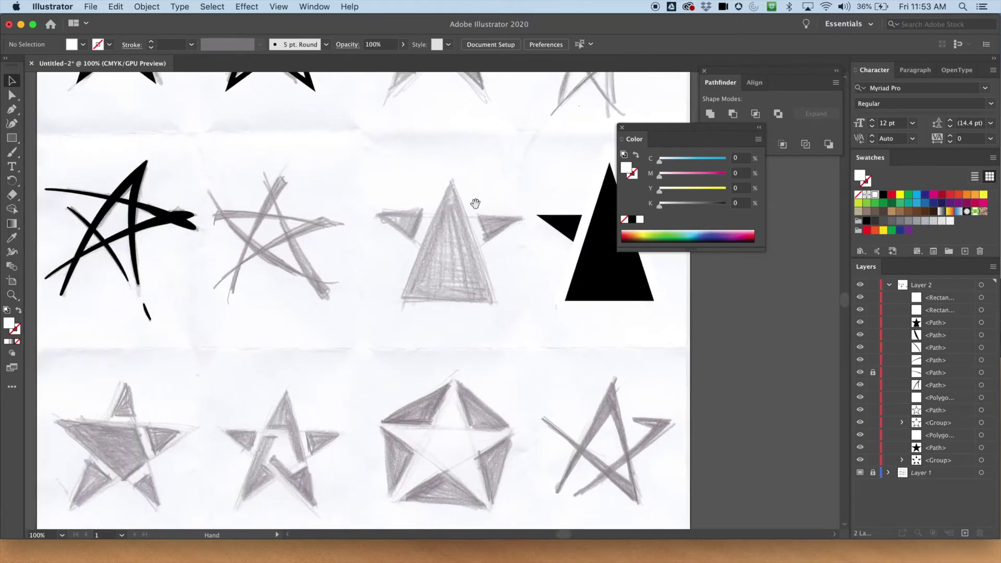
{"action": "key", "text": "super+plus"}
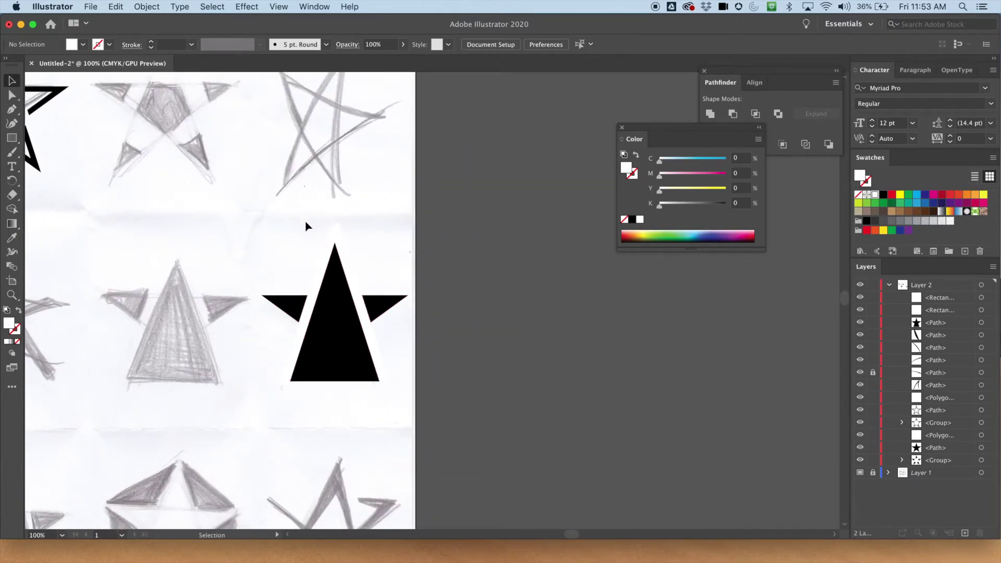
{"action": "left_click_drag", "start_coordinate": [246, 232], "coordinate": [424, 379]}
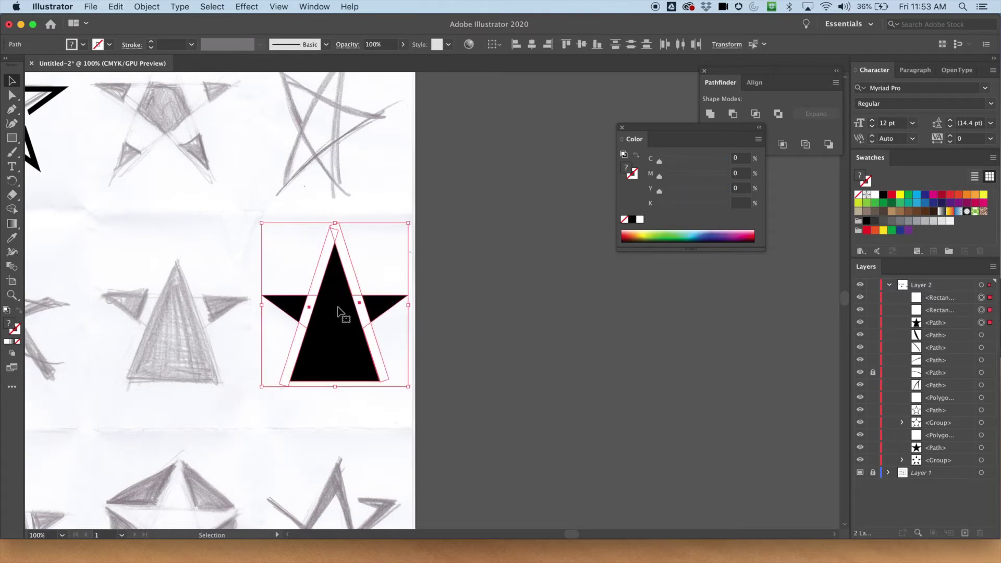
{"action": "left_click_drag", "start_coordinate": [338, 310], "coordinate": [551, 310]}
{"action": "left_click", "coordinate": [433, 229]}
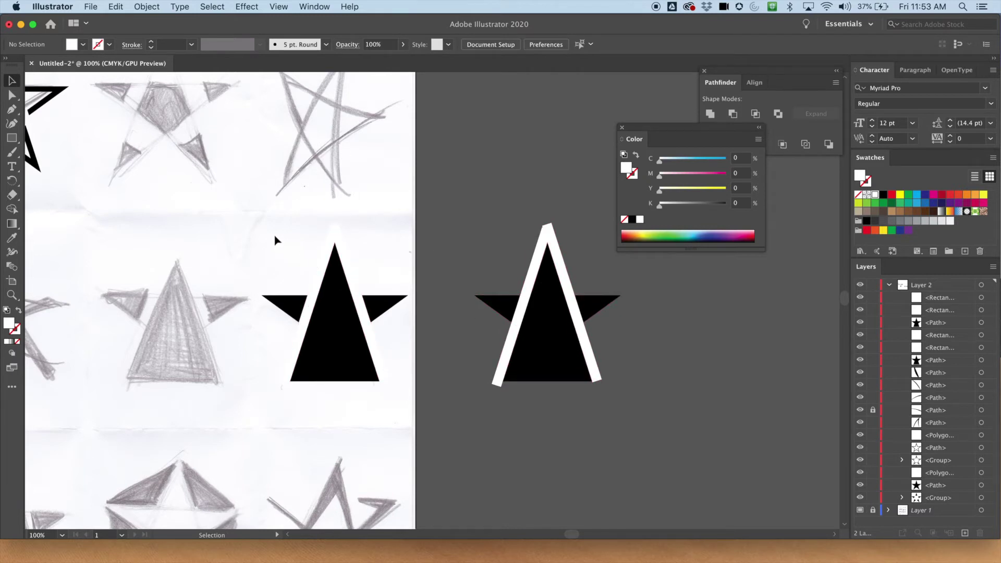
{"action": "left_click_drag", "start_coordinate": [264, 222], "coordinate": [424, 396]}
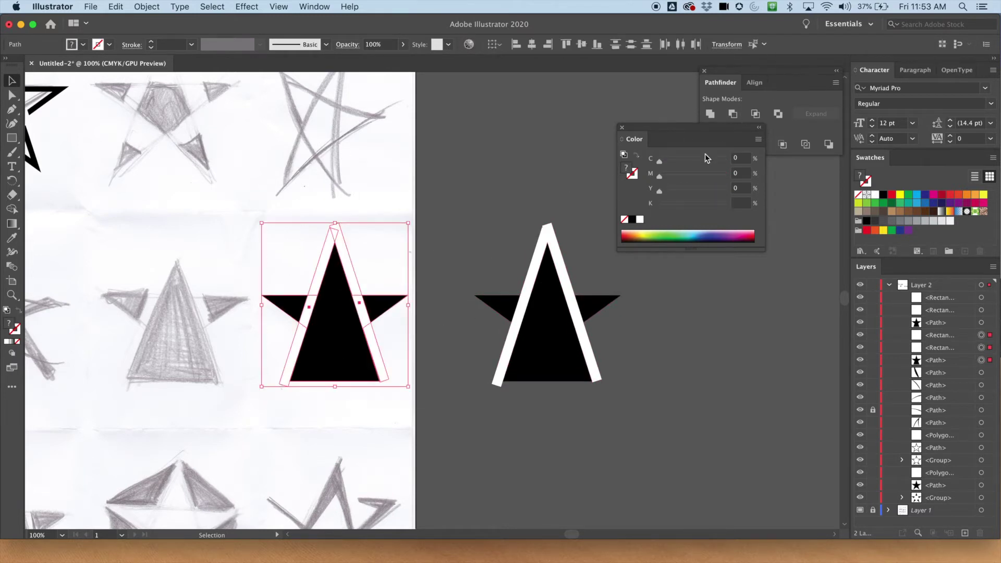
Subtract the white strips from the black star with Pathfinder Minus Front.
{"action": "left_click", "coordinate": [622, 128]}
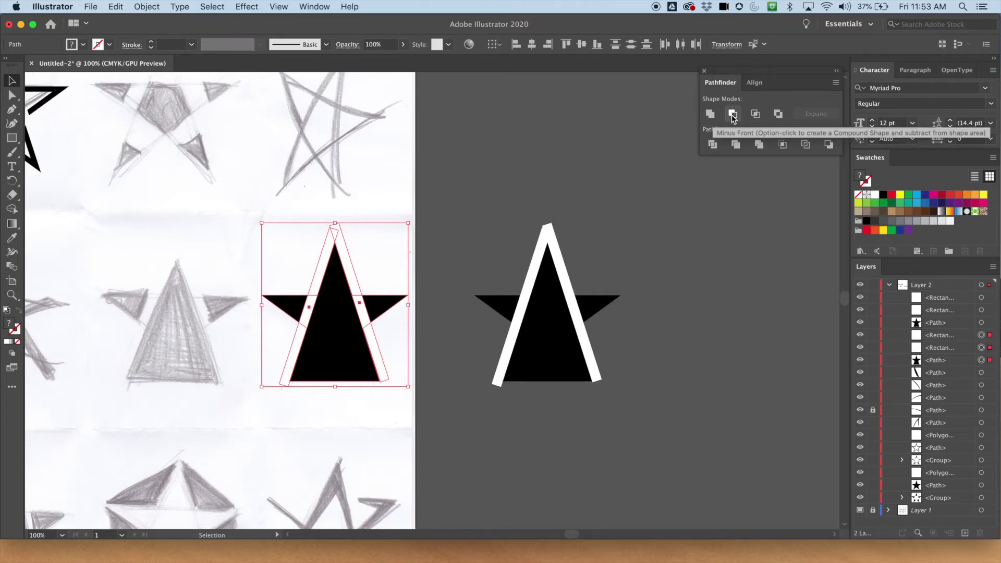
{"action": "left_click", "coordinate": [732, 115]}
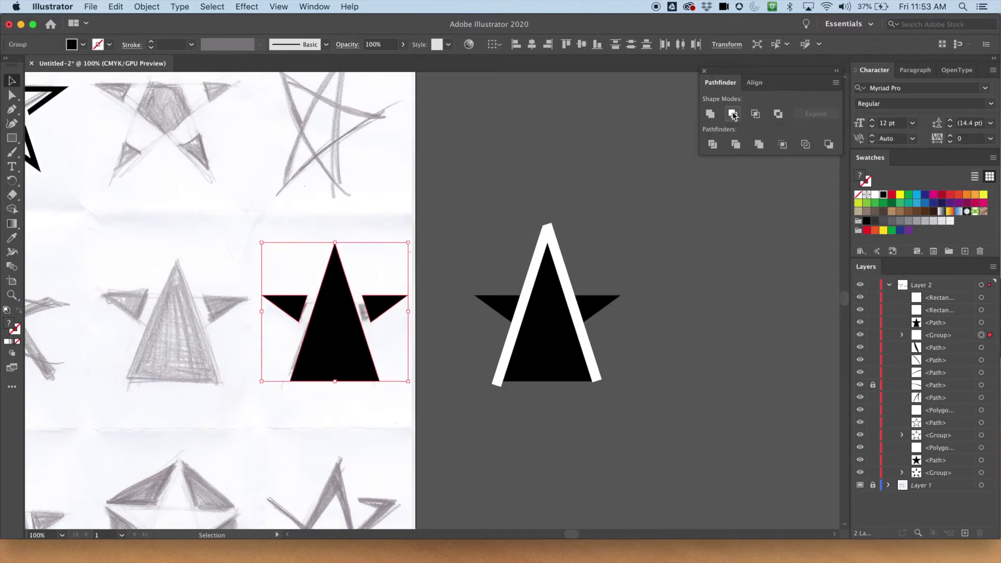
{"action": "left_click", "coordinate": [334, 225]}
{"action": "left_click_drag", "start_coordinate": [268, 264], "coordinate": [391, 408]}
Toggle the sketch layer and cut star visibility to check the result.
{"action": "left_click", "coordinate": [861, 485]}
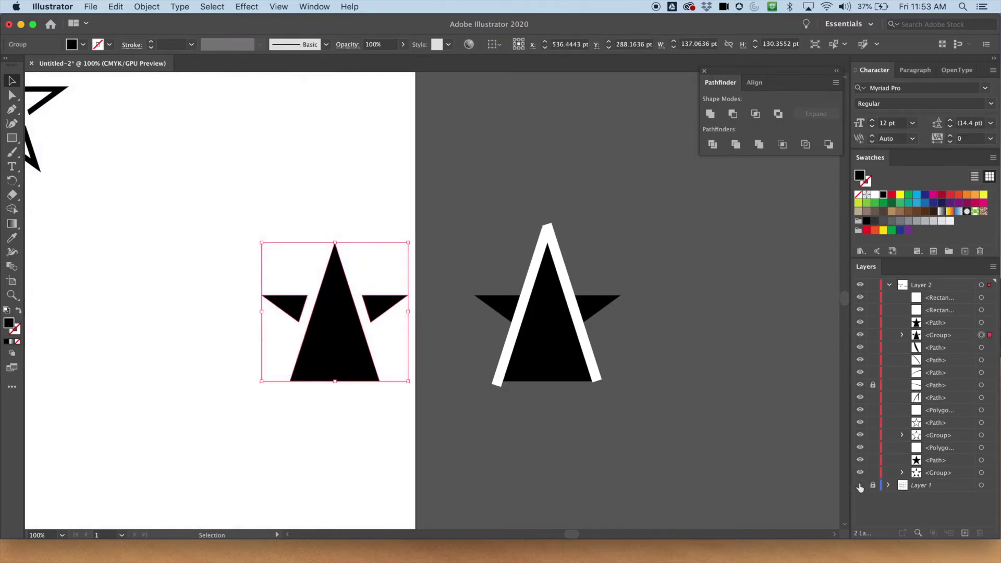
{"action": "left_click", "coordinate": [605, 451]}
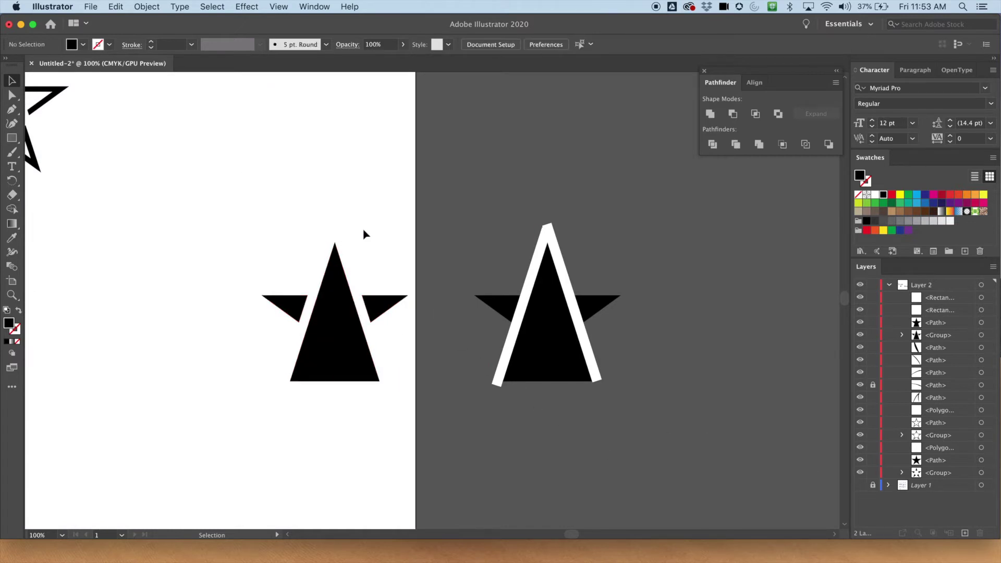
{"action": "left_click_drag", "start_coordinate": [269, 220], "coordinate": [402, 393]}
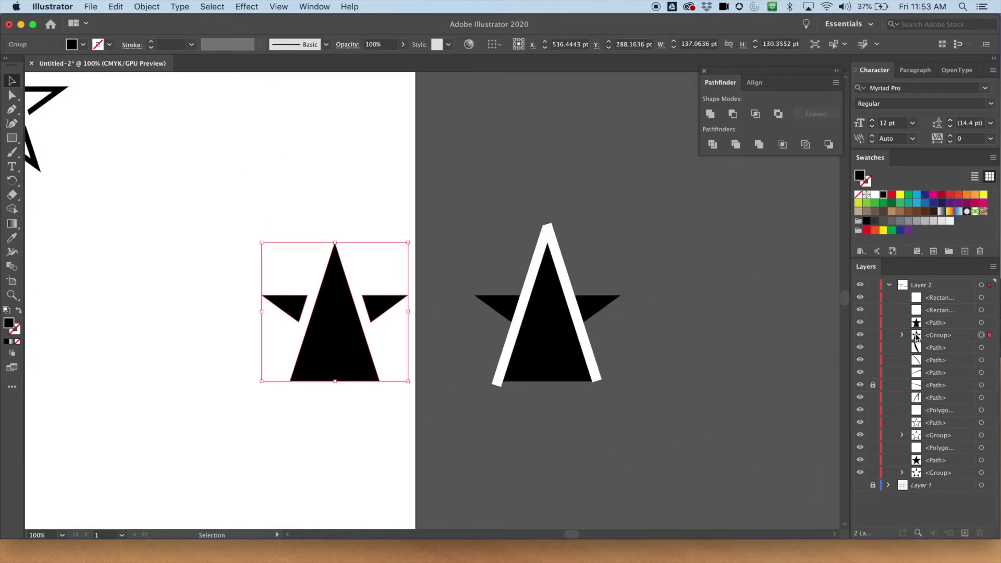
{"action": "left_click", "coordinate": [859, 335]}
{"action": "left_click", "coordinate": [861, 337]}
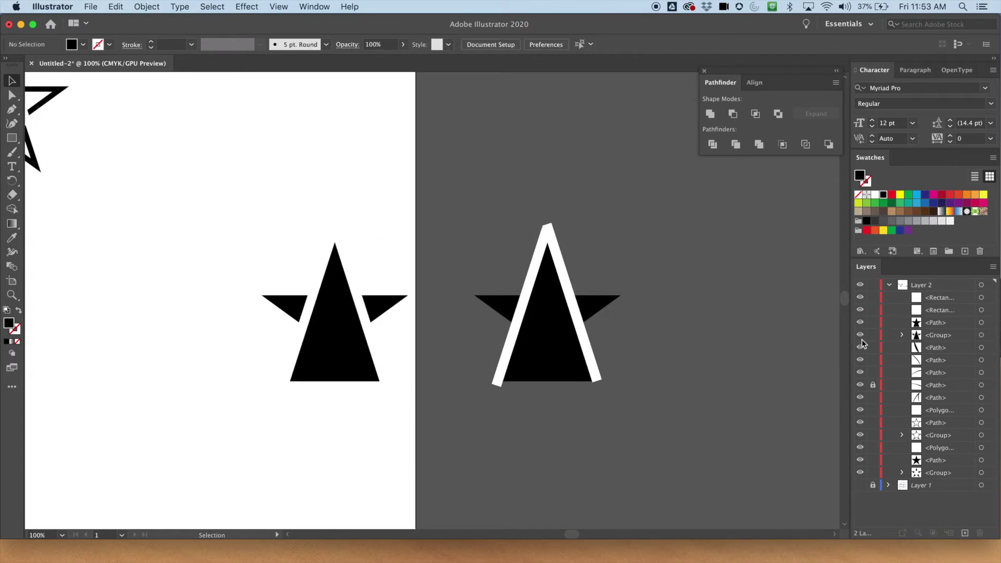
{"action": "left_click", "coordinate": [857, 485]}
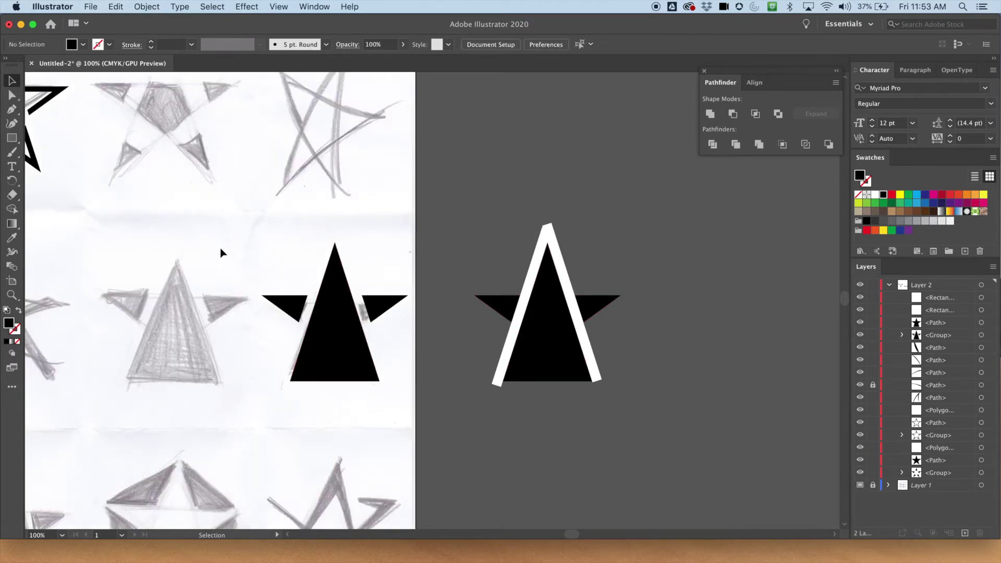
{"action": "mouse_move", "coordinate": [226, 377]}
{"action": "left_mouse_down"}
{"action": "mouse_move", "coordinate": [338, 202]}
{"action": "mouse_move", "coordinate": [473, 134]}
{"action": "left_mouse_up"}
{"action": "mouse_move", "coordinate": [265, 150]}
{"action": "left_mouse_down"}
{"action": "mouse_move", "coordinate": [264, 239]}
{"action": "mouse_move", "coordinate": [248, 323]}
{"action": "mouse_move", "coordinate": [412, 179]}
{"action": "mouse_move", "coordinate": [356, 100]}
{"action": "mouse_move", "coordinate": [216, 400]}
{"action": "mouse_move", "coordinate": [271, 380]}
{"action": "mouse_move", "coordinate": [277, 280]}
{"action": "mouse_move", "coordinate": [342, 246]}
{"action": "mouse_move", "coordinate": [270, 244]}
{"action": "mouse_move", "coordinate": [333, 247]}
{"action": "mouse_move", "coordinate": [295, 249]}
{"action": "left_mouse_up"}
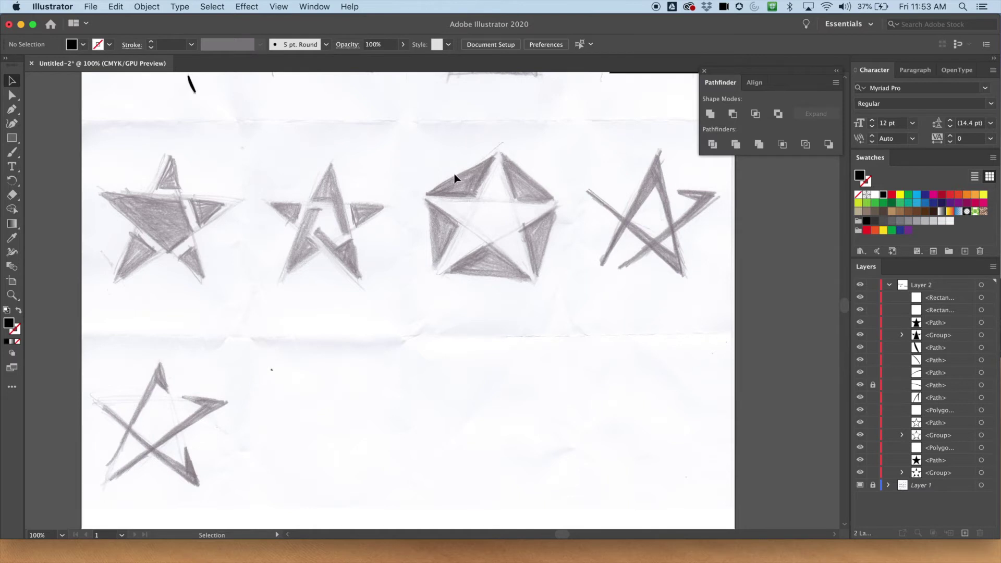
{"action": "scroll", "coordinate": [358, 157], "scroll_direction": "up", "scroll_amount": 5}
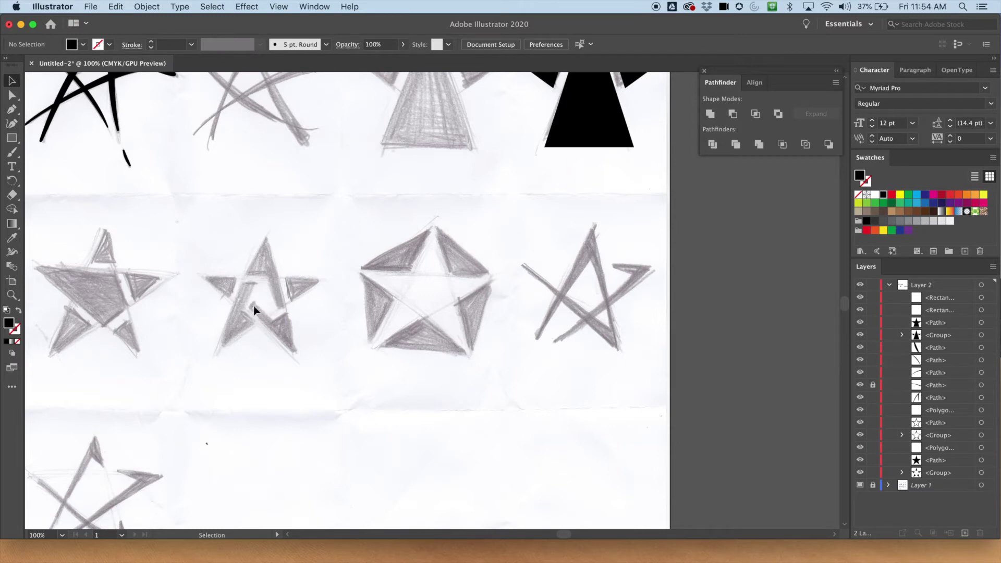
{"action": "scroll", "coordinate": [292, 281], "scroll_direction": "down", "scroll_amount": 5}
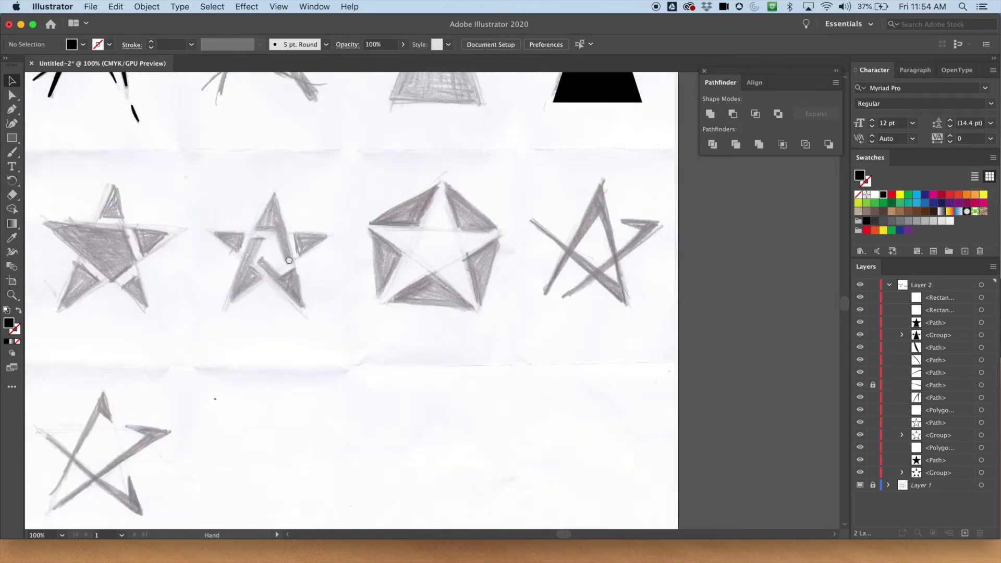
{"action": "scroll", "coordinate": [339, 237], "scroll_direction": "up", "scroll_amount": 5}
{"action": "scroll", "coordinate": [331, 261], "scroll_direction": "right", "scroll_amount": 2}
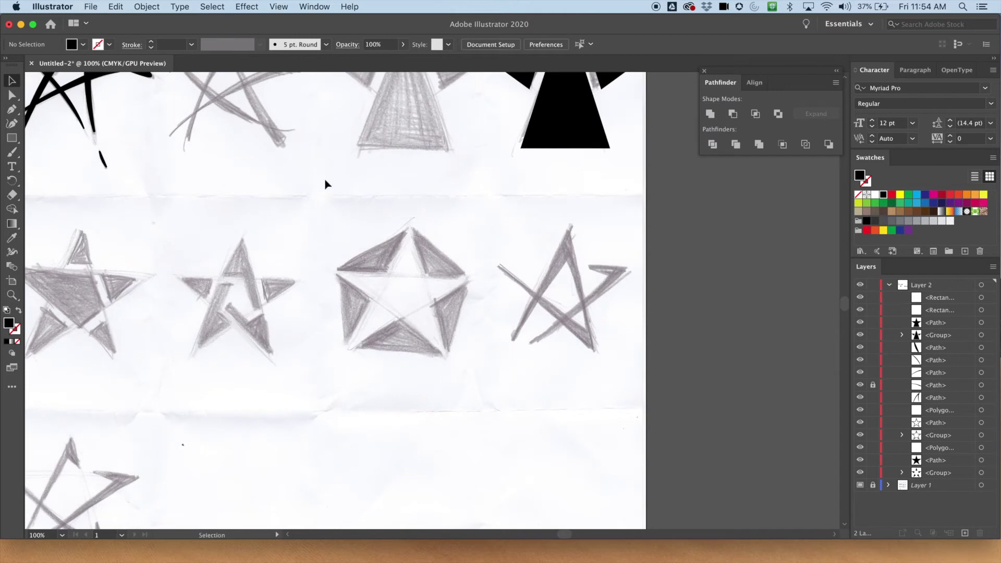
{"action": "left_click", "coordinate": [12, 138]}
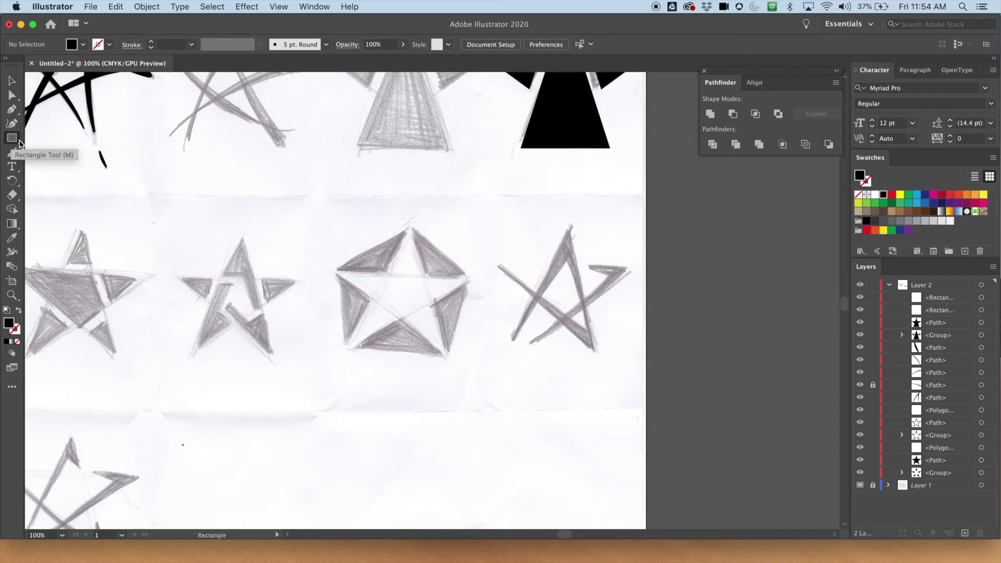
Draw a black pentagon about 135.14 × 128.53 pt below the pentagram sketch.
{"action": "left_click", "coordinate": [16, 139]}
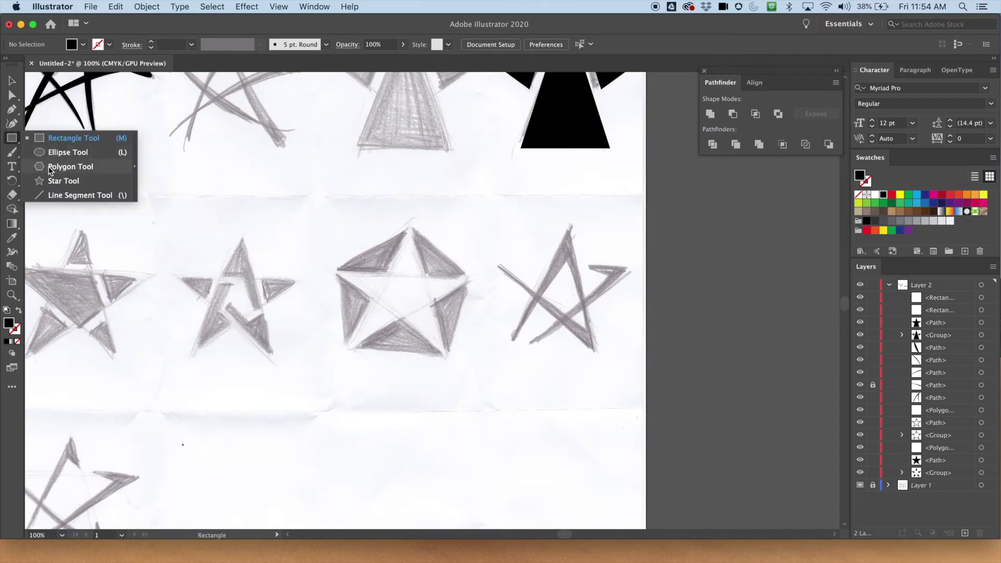
{"action": "left_click", "coordinate": [50, 167]}
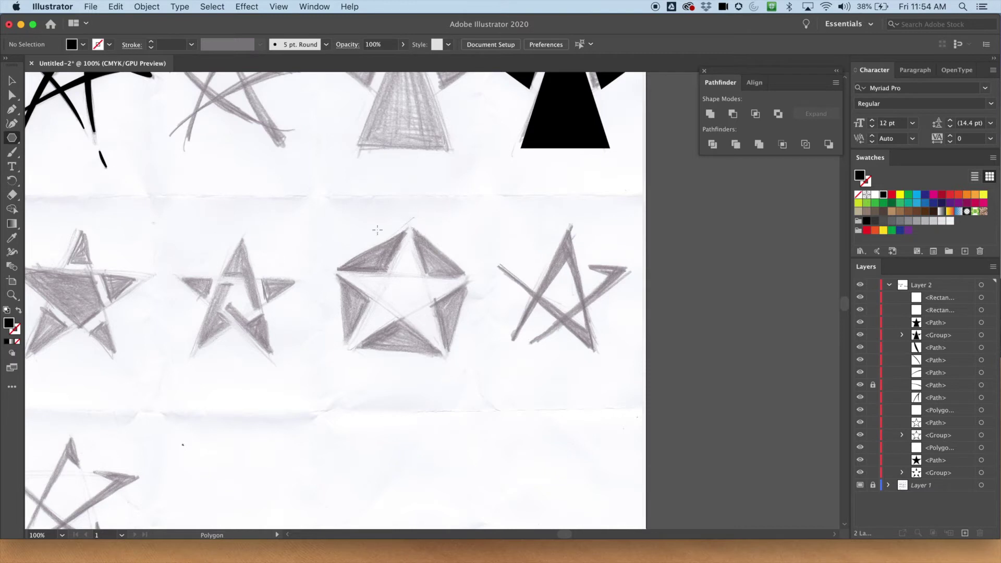
{"action": "left_click_drag", "start_coordinate": [378, 246], "coordinate": [437, 304]}
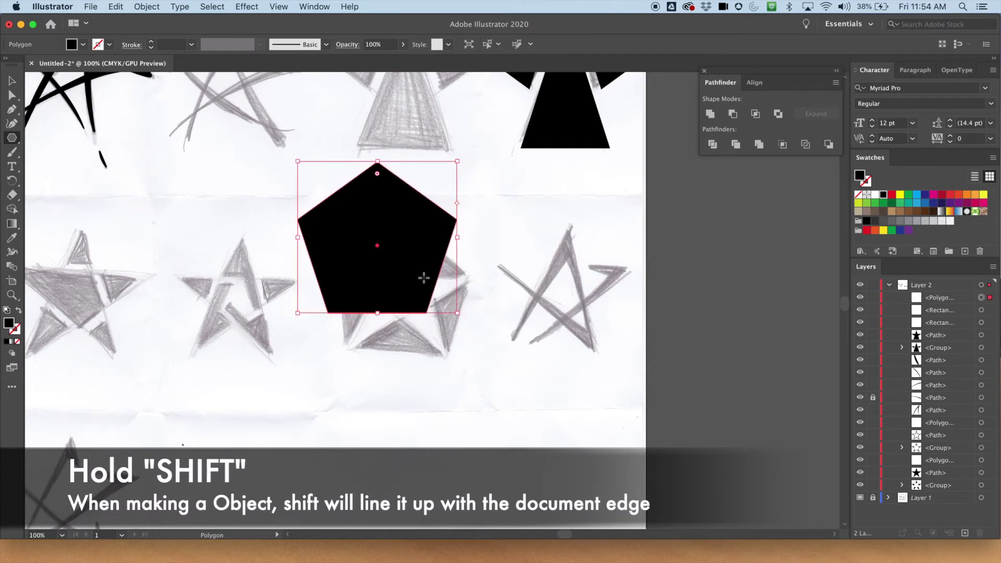
{"action": "left_click", "coordinate": [13, 79]}
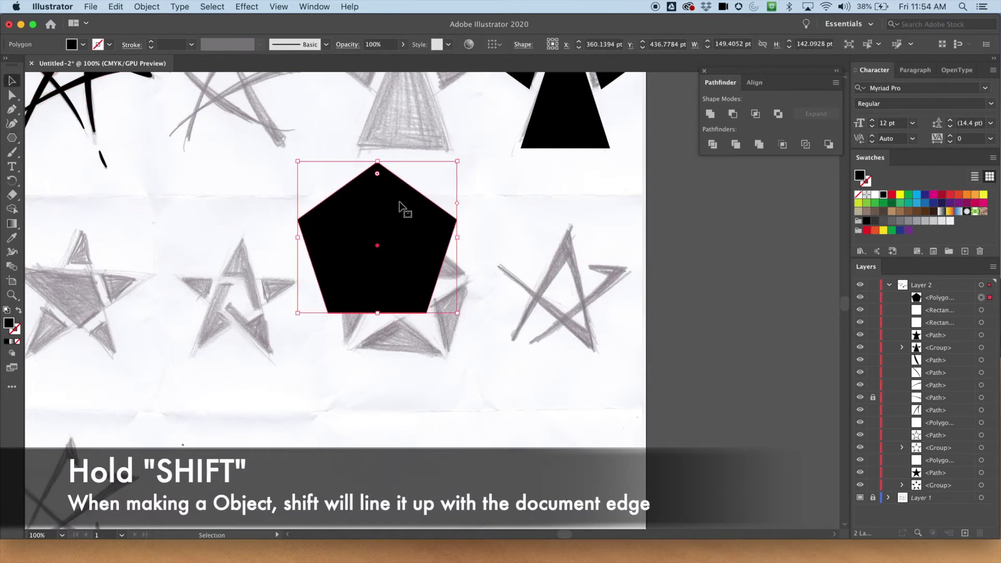
{"action": "left_click_drag", "start_coordinate": [402, 208], "coordinate": [375, 382]}
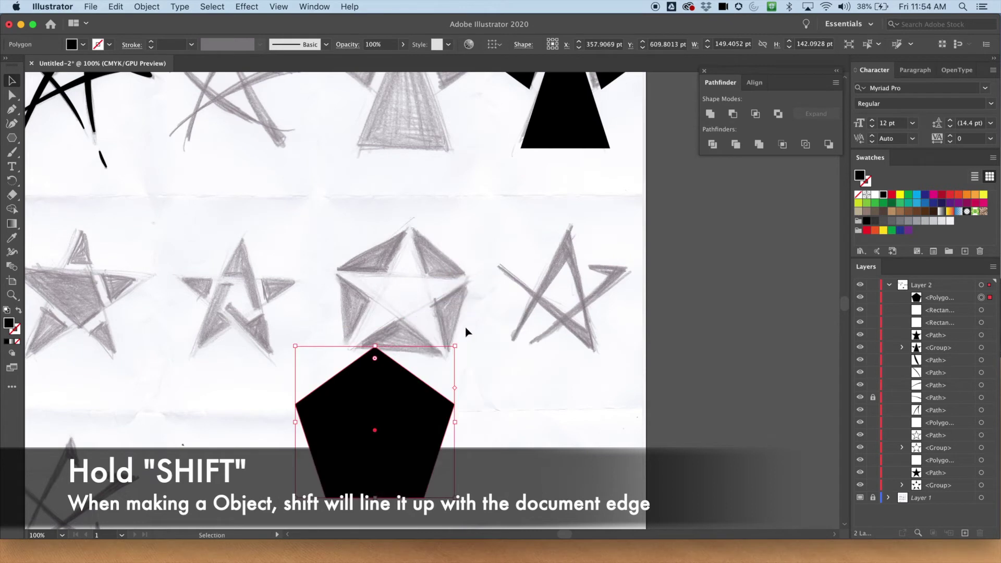
{"action": "left_click_drag", "start_coordinate": [453, 347], "coordinate": [426, 374]}
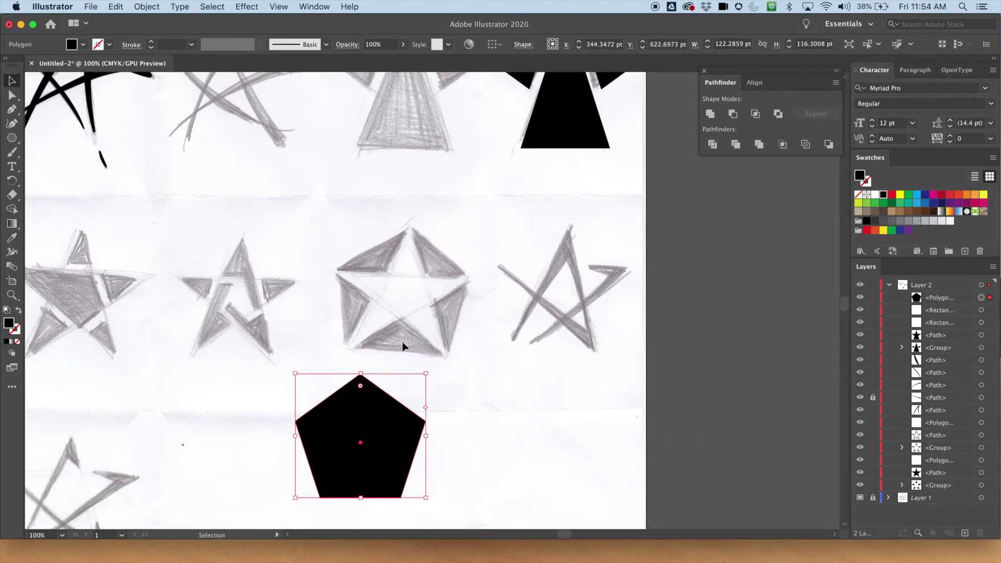
{"action": "mouse_move", "coordinate": [426, 373]}
{"action": "left_mouse_down"}
{"action": "mouse_move", "coordinate": [450, 339]}
{"action": "mouse_move", "coordinate": [440, 360]}
{"action": "left_mouse_up"}
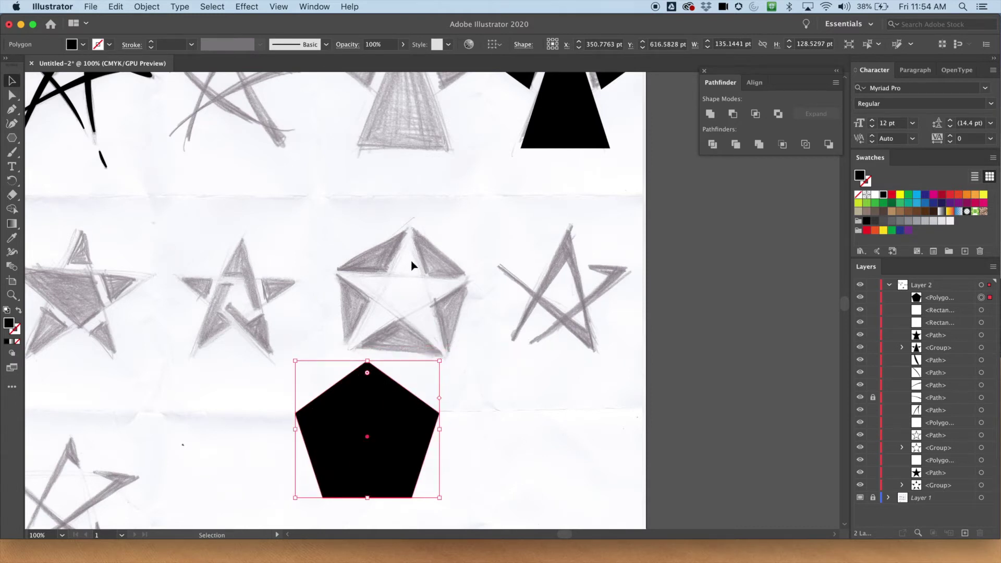
{"action": "left_click", "coordinate": [13, 140]}
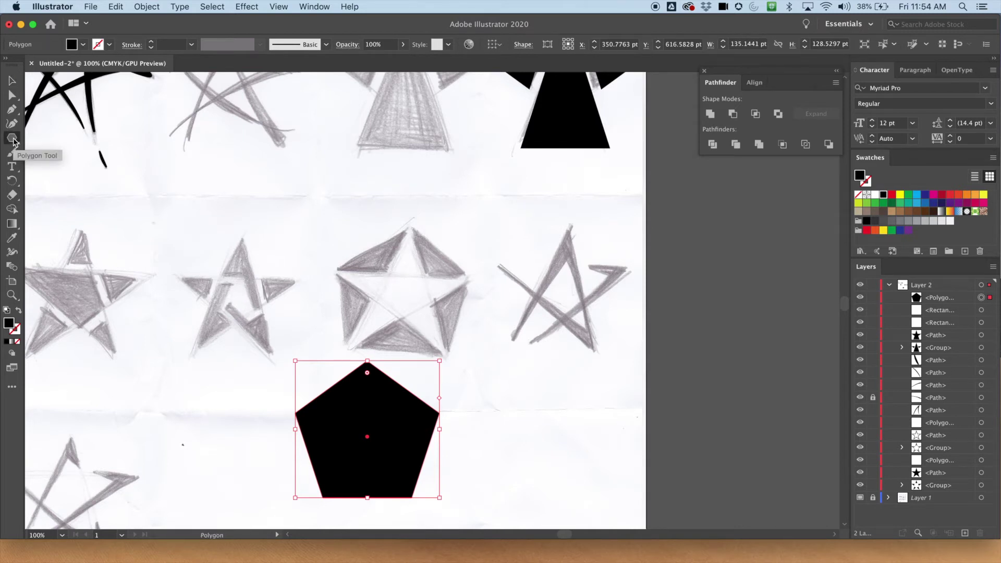
{"action": "left_click_drag", "start_coordinate": [13, 140], "coordinate": [52, 180]}
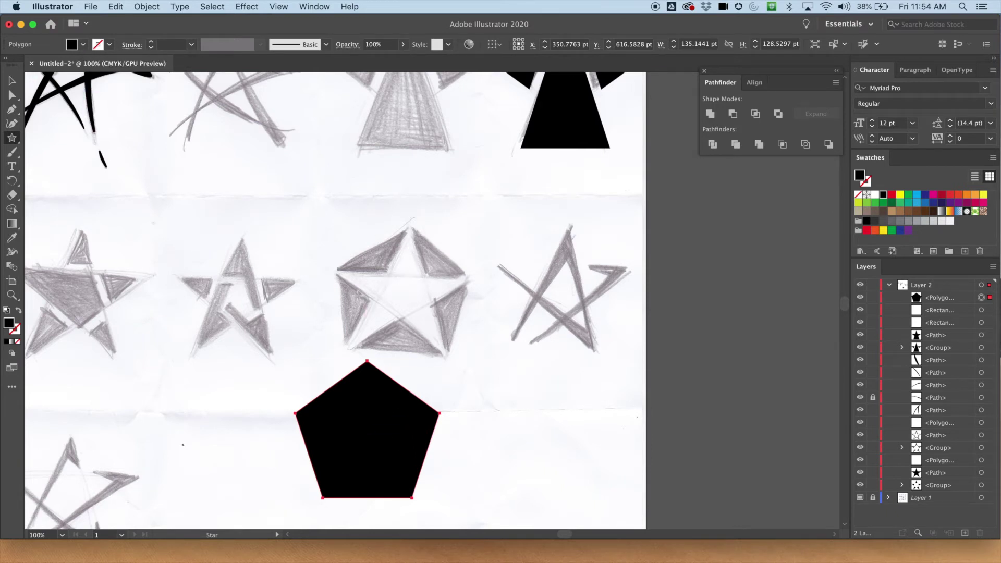
Draw a star about 160.81 × 152.94 pt over the pentagon's top and fill it white.
{"action": "left_click_drag", "start_coordinate": [337, 370], "coordinate": [284, 442]}
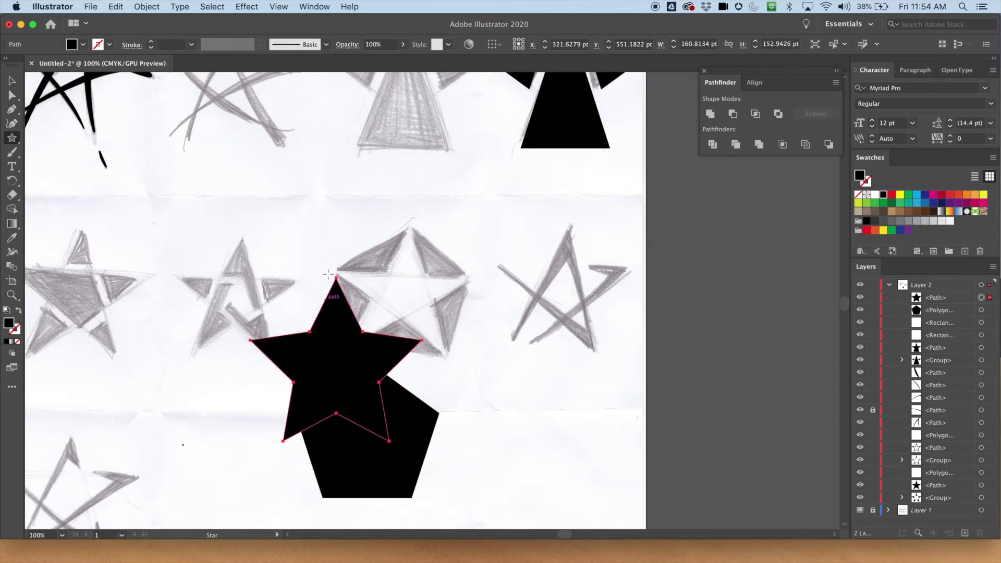
{"action": "left_click", "coordinate": [11, 80]}
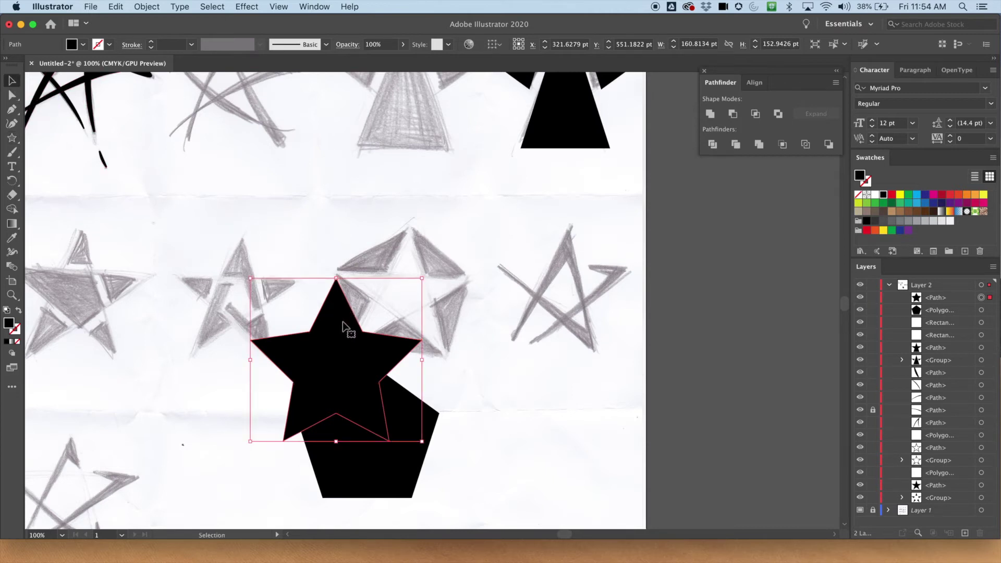
{"action": "left_click", "coordinate": [83, 44]}
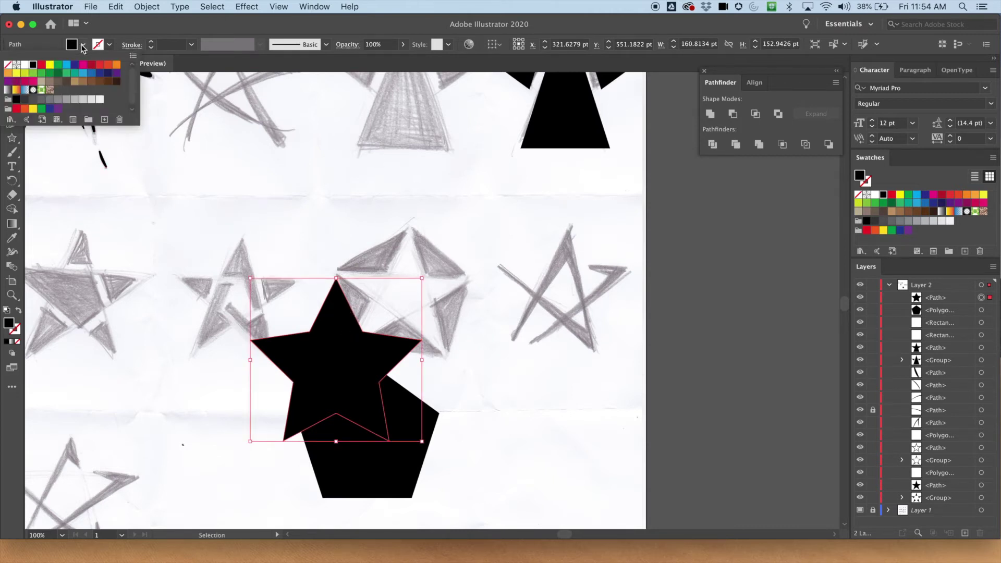
{"action": "left_click", "coordinate": [25, 64]}
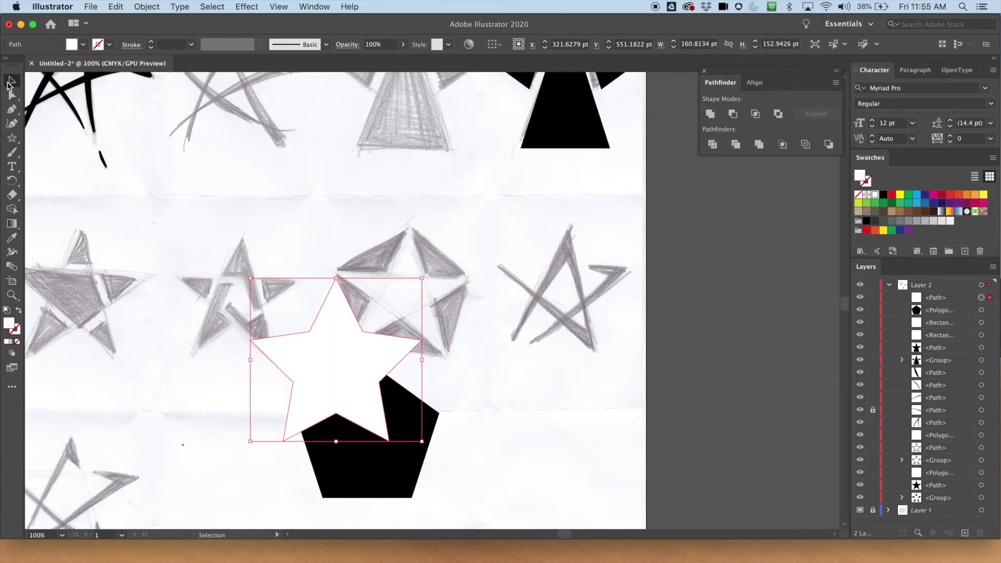
Scale and centre the white star so its points touch the black pentagon's corners.
{"action": "left_click_drag", "start_coordinate": [344, 355], "coordinate": [362, 398]}
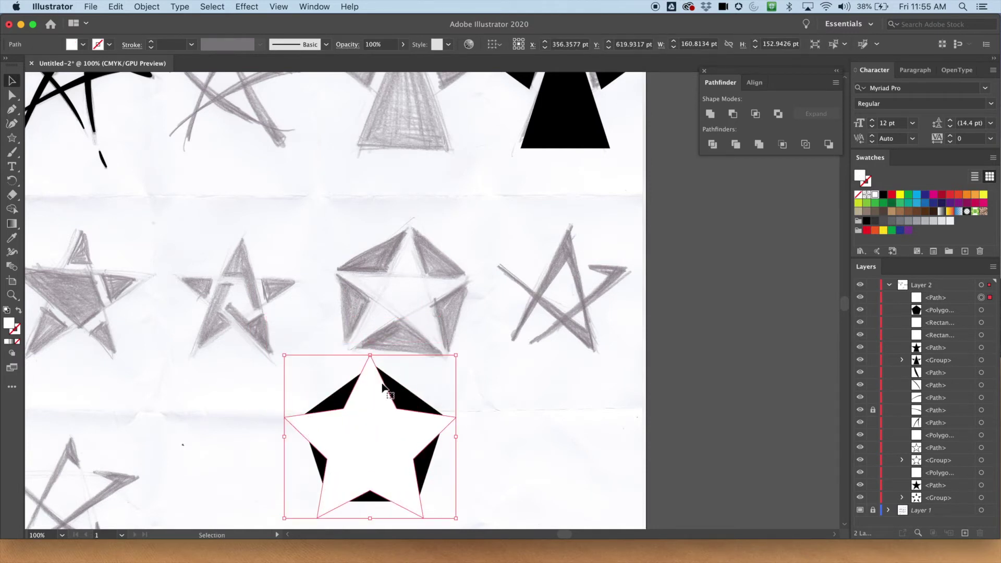
{"action": "left_click_drag", "start_coordinate": [456, 355], "coordinate": [442, 368]}
{"action": "left_click_drag", "start_coordinate": [364, 432], "coordinate": [384, 417]}
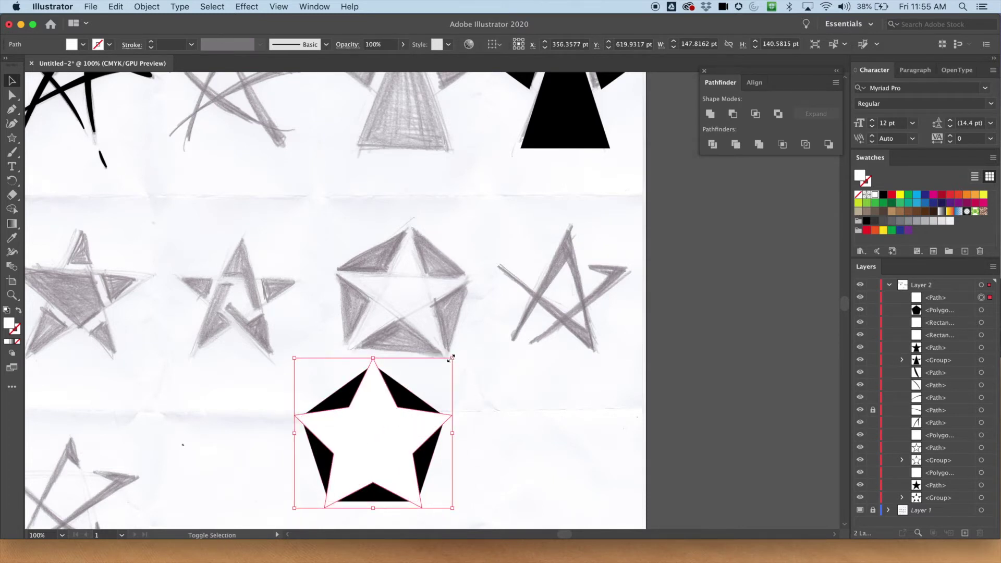
{"action": "left_click_drag", "start_coordinate": [452, 358], "coordinate": [435, 374]}
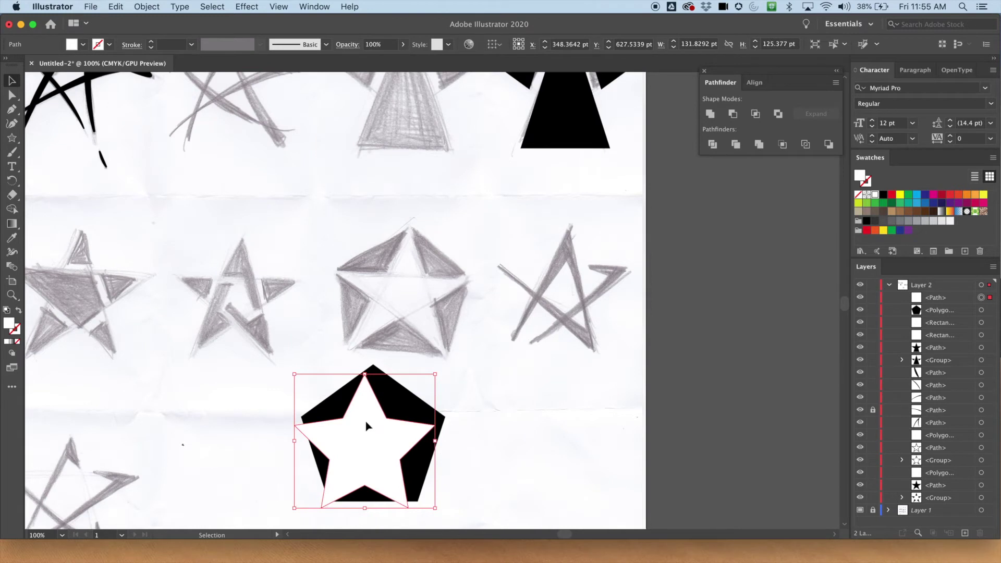
{"action": "left_click_drag", "start_coordinate": [367, 427], "coordinate": [372, 416]}
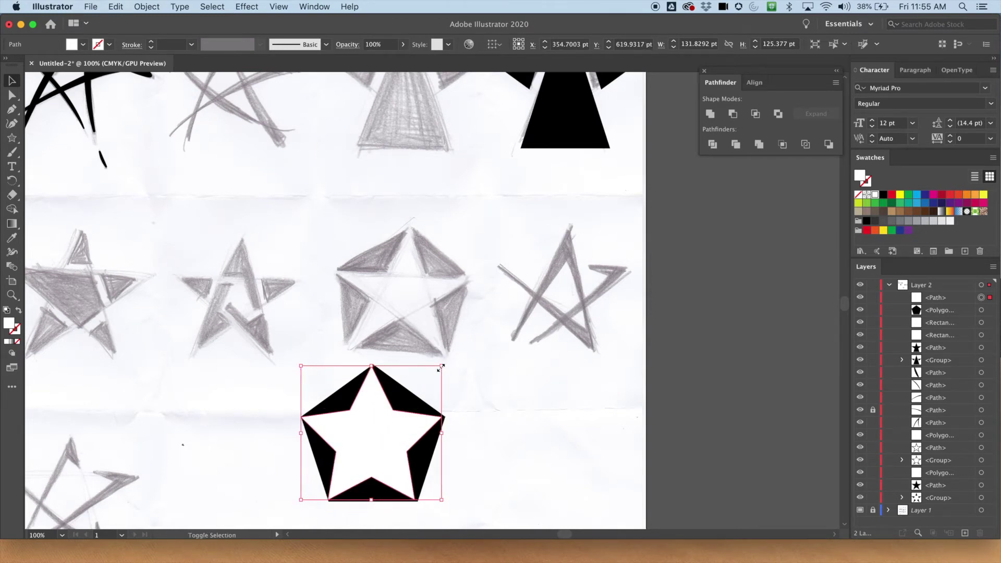
{"action": "left_click_drag", "start_coordinate": [441, 365], "coordinate": [449, 360]}
{"action": "left_click_drag", "start_coordinate": [400, 405], "coordinate": [392, 415]}
{"action": "left_click", "coordinate": [472, 365]}
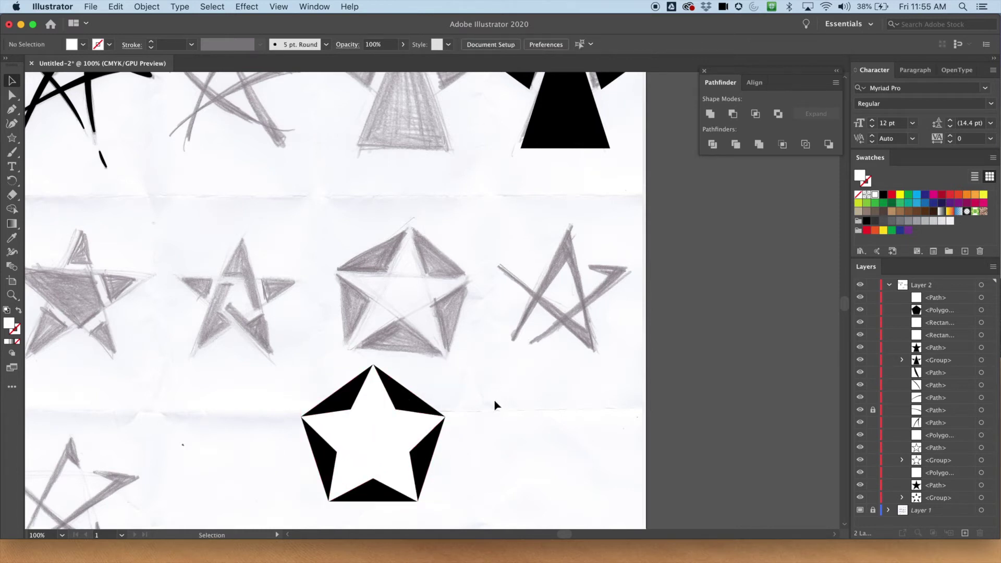
{"action": "left_click", "coordinate": [373, 433]}
{"action": "left_click_drag", "start_coordinate": [447, 365], "coordinate": [449, 362]}
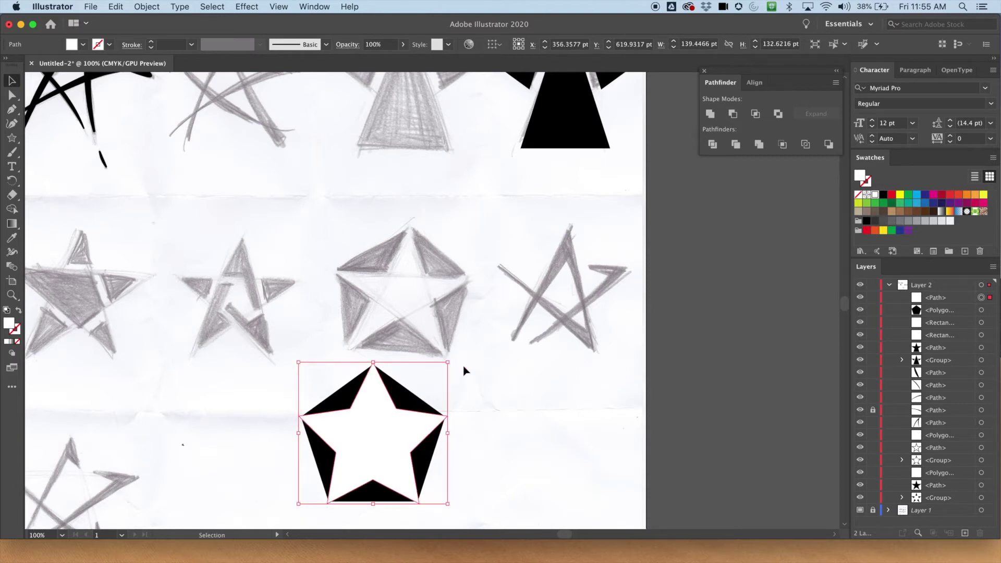
{"action": "left_click", "coordinate": [463, 369]}
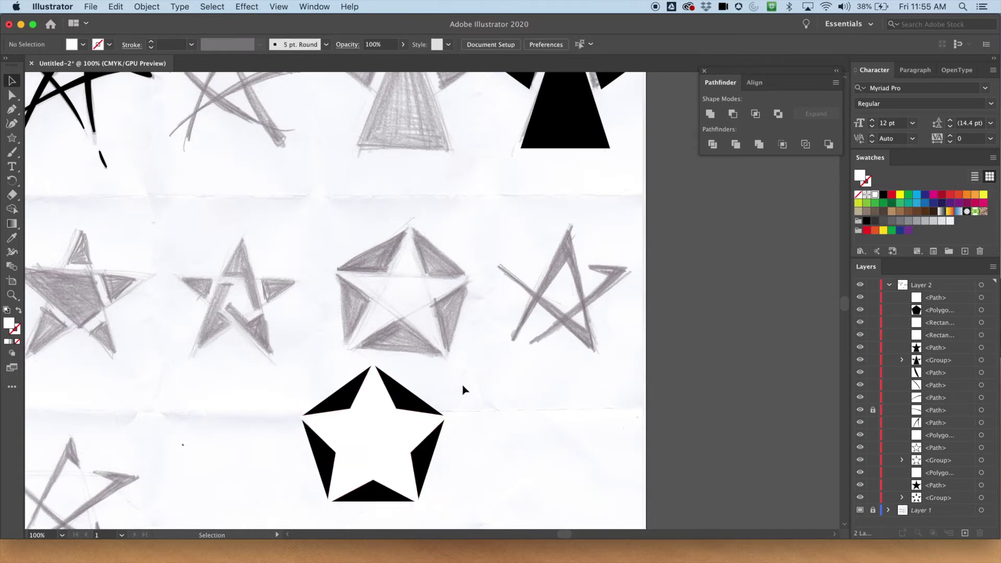
{"action": "left_click", "coordinate": [375, 462]}
{"action": "left_click", "coordinate": [516, 369]}
Zoom in and hide the pencil sketch layer to check the star inside the pentagon.
{"action": "key", "text": "super+equal"}
{"action": "left_click_drag", "start_coordinate": [472, 436], "coordinate": [453, 256]}
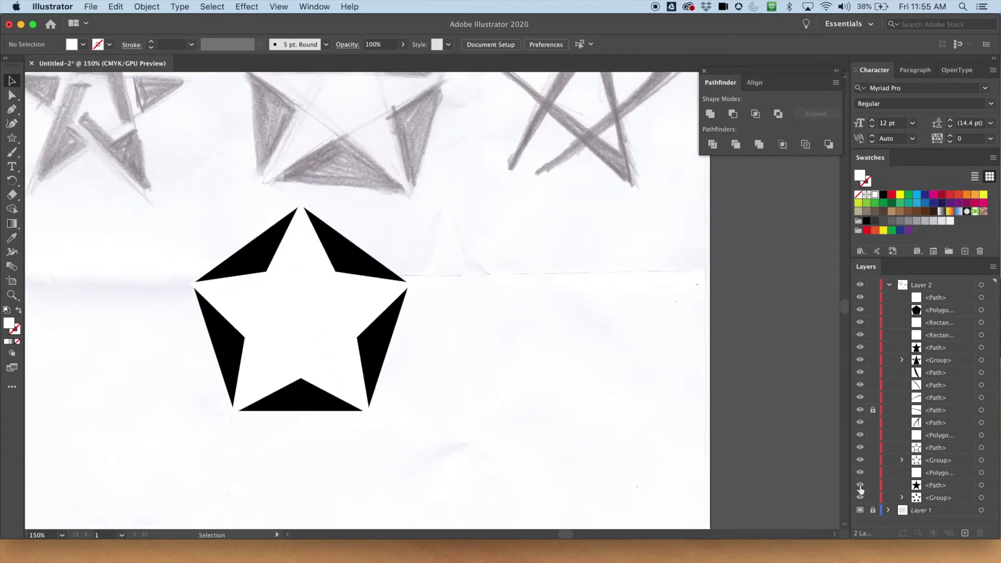
{"action": "left_click", "coordinate": [861, 510]}
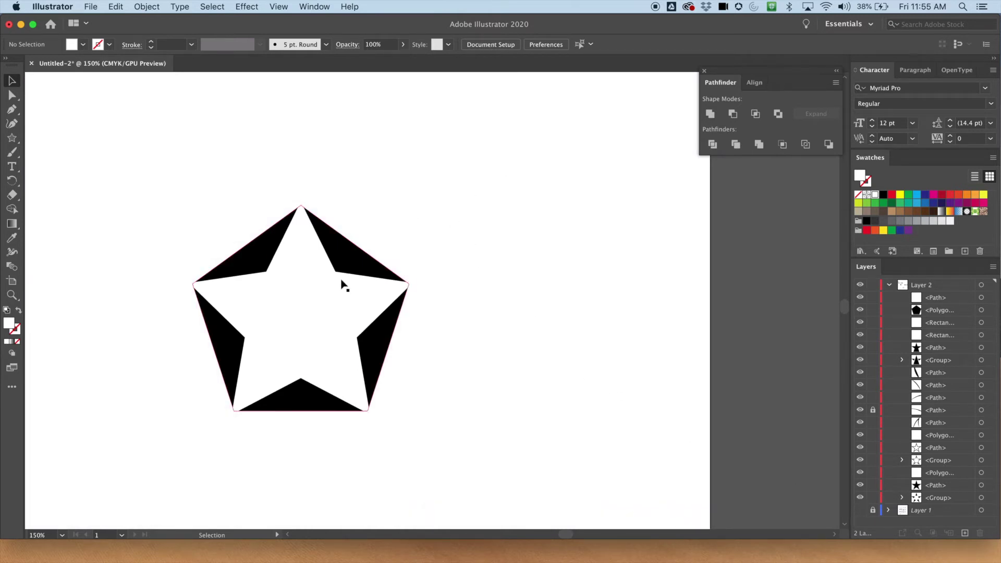
{"action": "left_click", "coordinate": [327, 302]}
{"action": "left_click", "coordinate": [419, 186]}
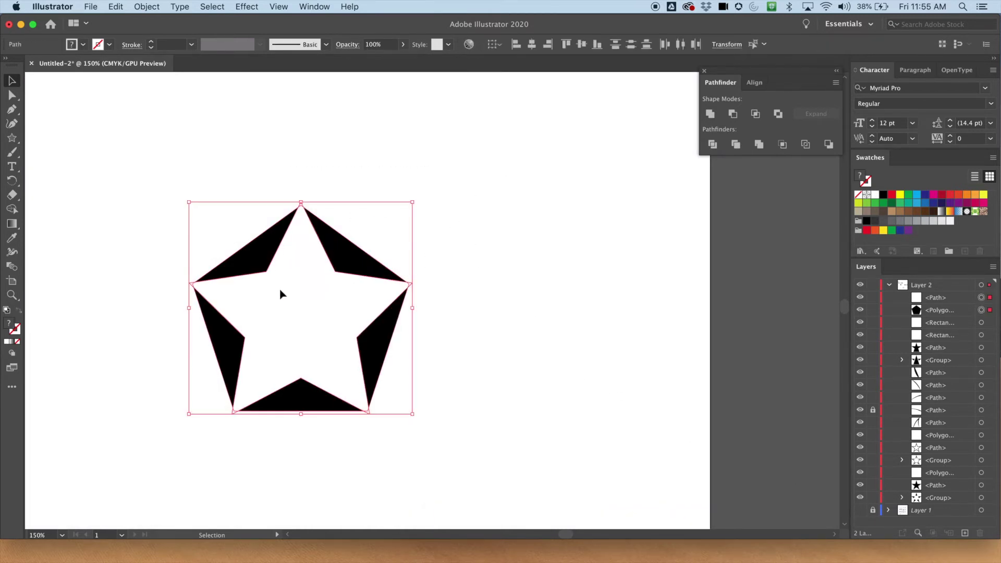
{"action": "left_click", "coordinate": [313, 179]}
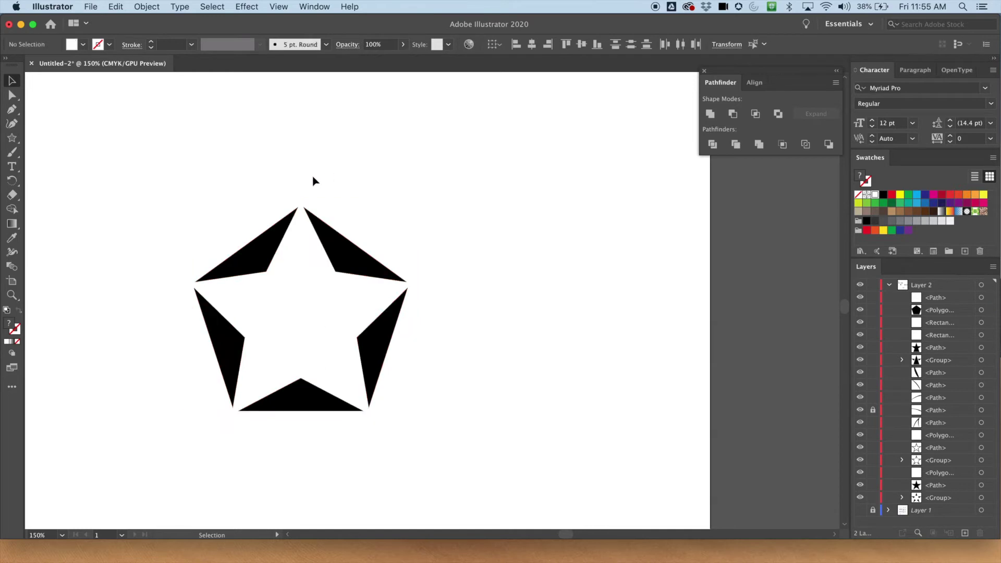
{"action": "left_click", "coordinate": [322, 340]}
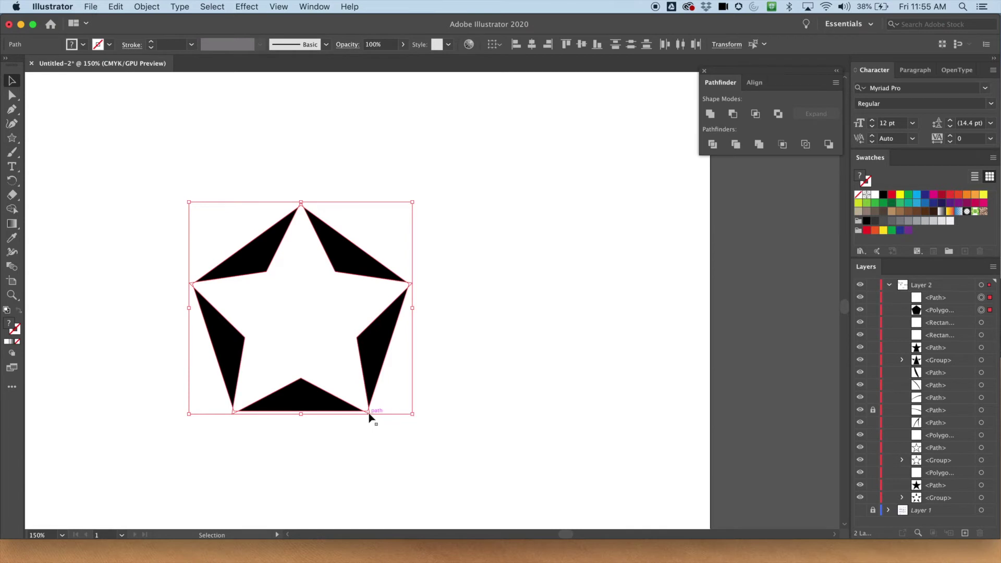
{"action": "left_click", "coordinate": [494, 241]}
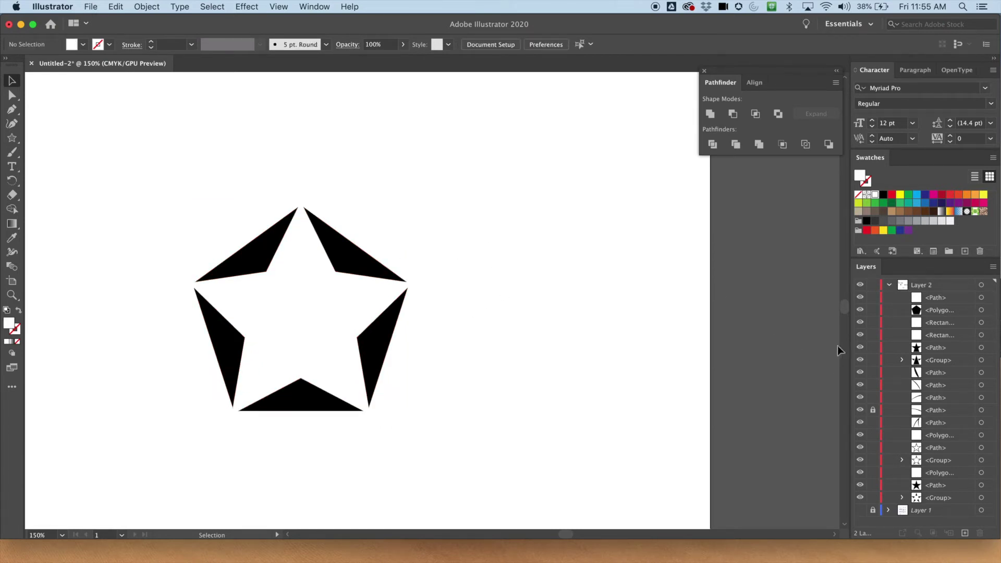
Duplicate the star and pentagon and park the spare copy off the artboard to the right.
{"action": "left_click_drag", "start_coordinate": [191, 202], "coordinate": [423, 452]}
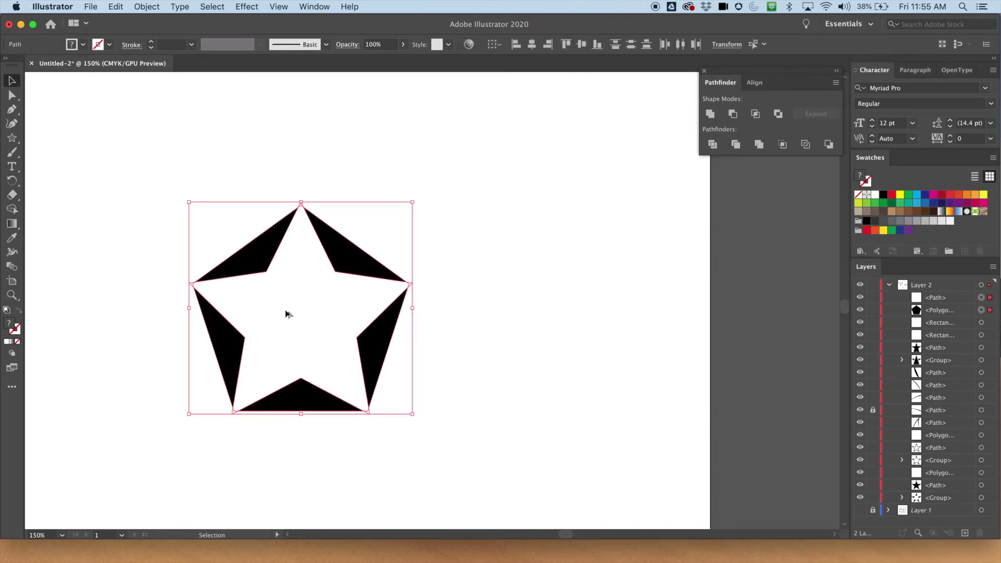
{"action": "left_click_drag", "start_coordinate": [286, 313], "coordinate": [562, 313]}
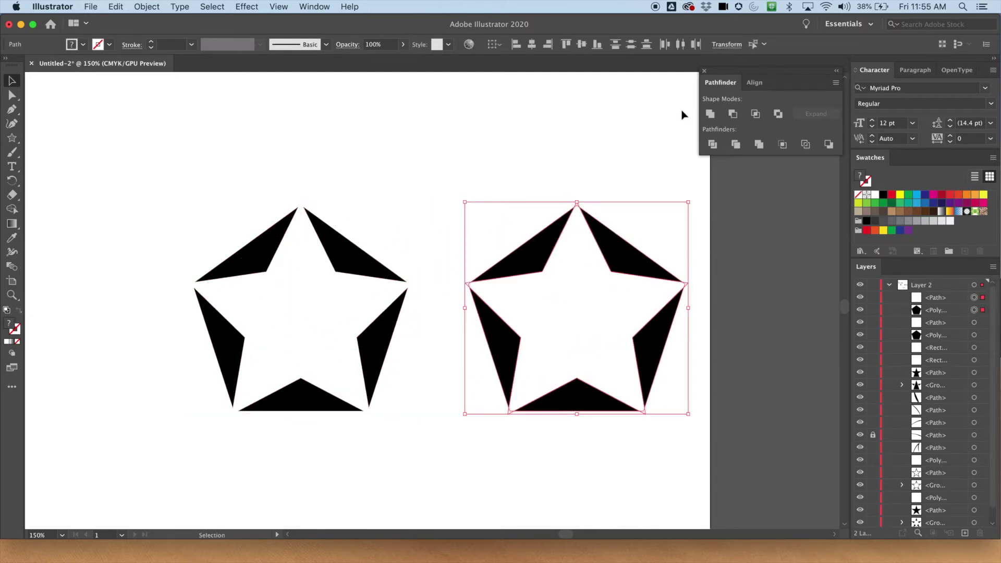
{"action": "left_click", "coordinate": [389, 199]}
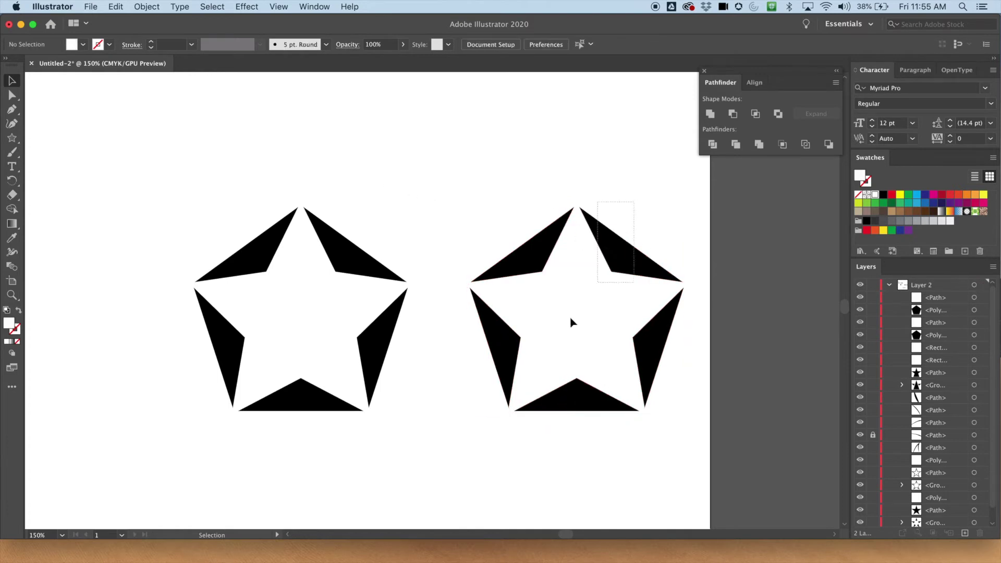
{"action": "left_click", "coordinate": [602, 240]}
{"action": "left_click_drag", "start_coordinate": [524, 259], "coordinate": [797, 250]}
Subtract the star from the original pentagon with Minus Front, leaving five black corner pieces.
{"action": "left_click", "coordinate": [416, 183]}
{"action": "left_click", "coordinate": [268, 365]}
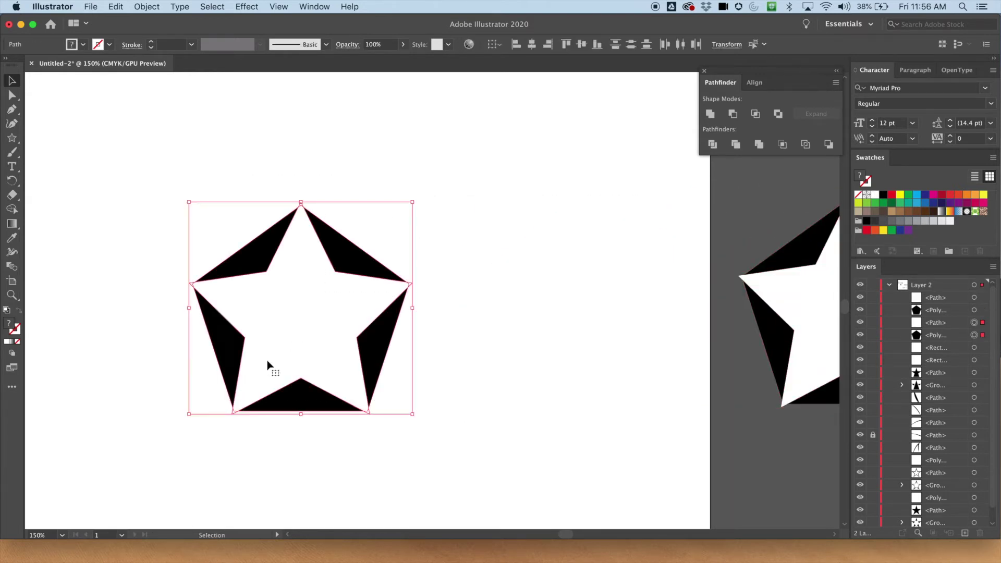
{"action": "left_click", "coordinate": [735, 115]}
{"action": "left_click", "coordinate": [387, 287]}
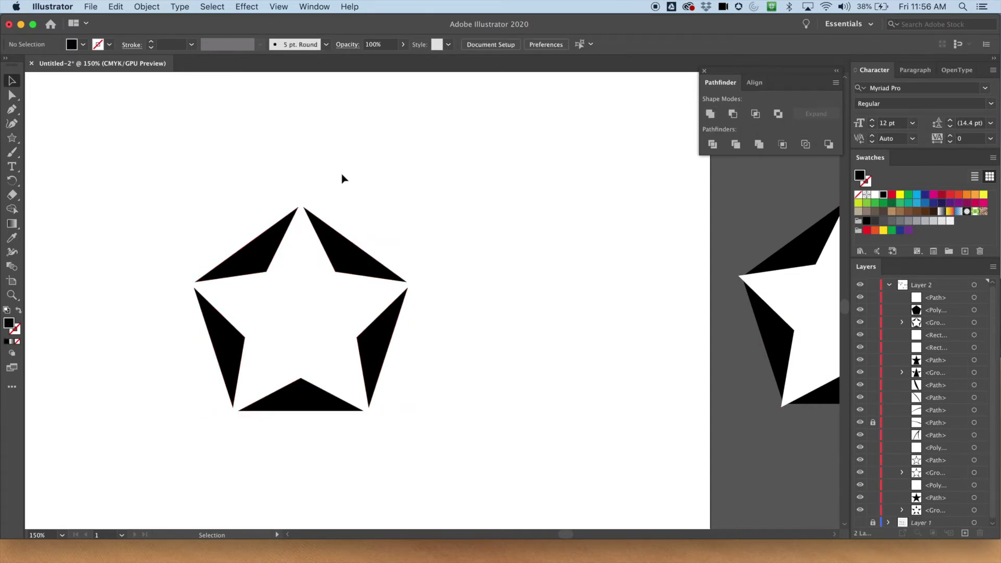
Close the Color panel, zoom out, and make the pencil sketch layer visible again.
{"action": "key", "text": "F6"}
{"action": "key", "text": "minus"}
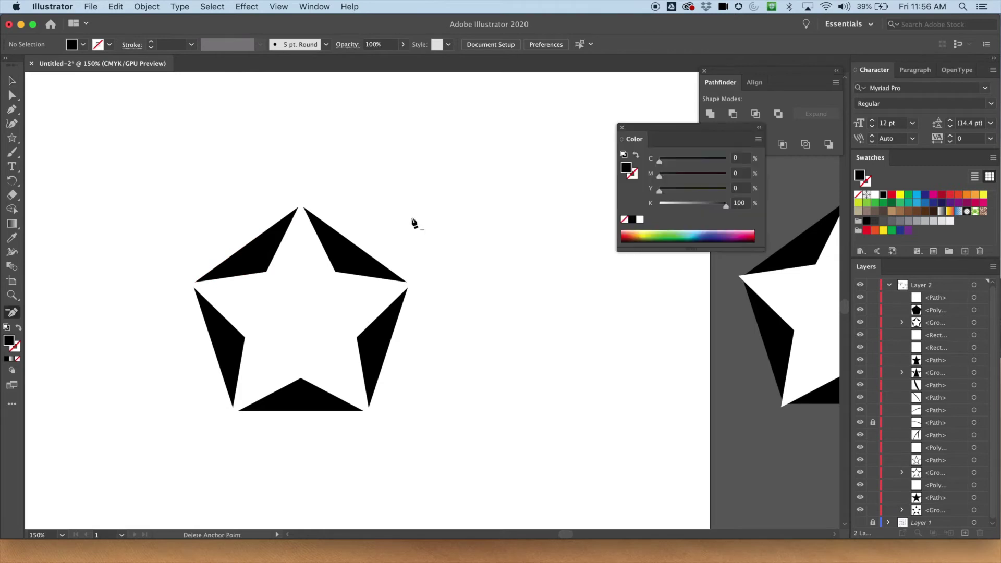
{"action": "left_click", "coordinate": [621, 127]}
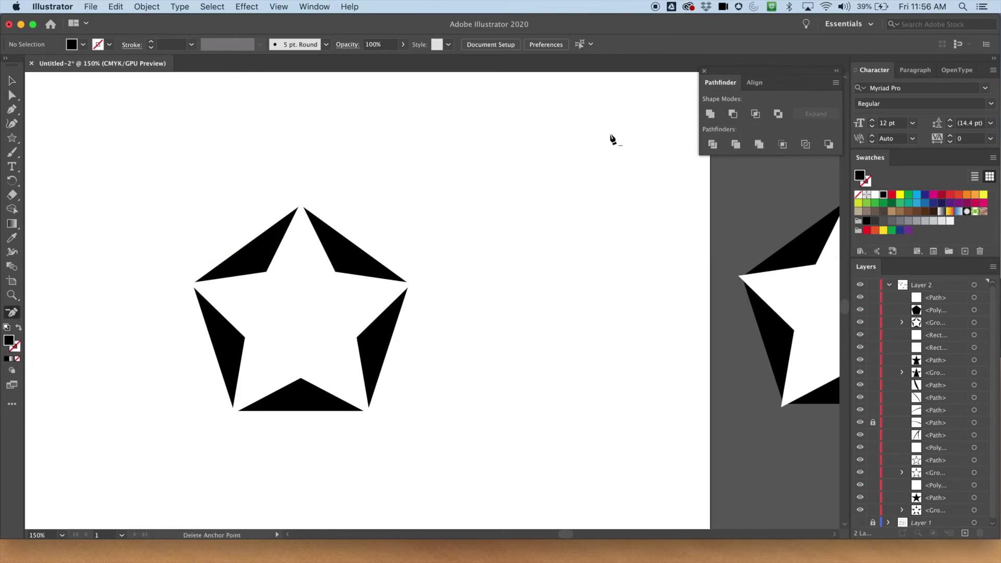
{"action": "key", "text": "super+minus"}
{"action": "key", "text": "super+minus"}
{"action": "key", "text": "super+minus"}
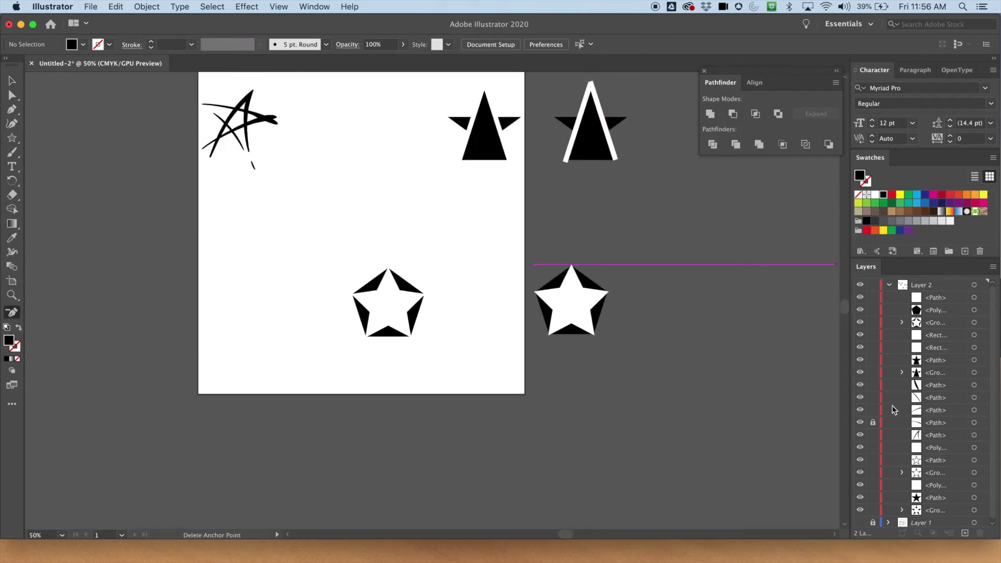
{"action": "left_click", "coordinate": [858, 521]}
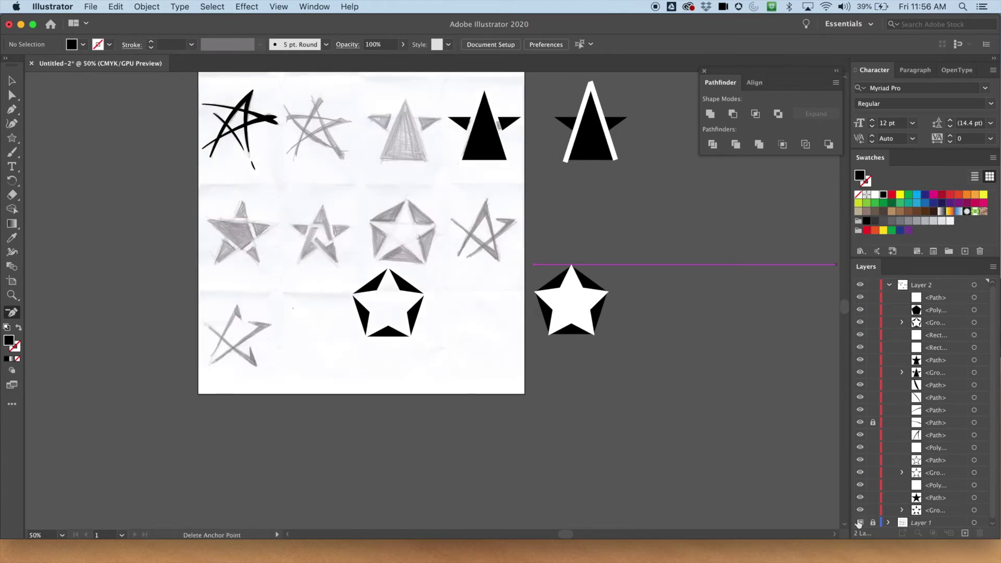
Move the black cut-out pentagon onto the sketched pentagon star and zoom in on it.
{"action": "left_click", "coordinate": [11, 80]}
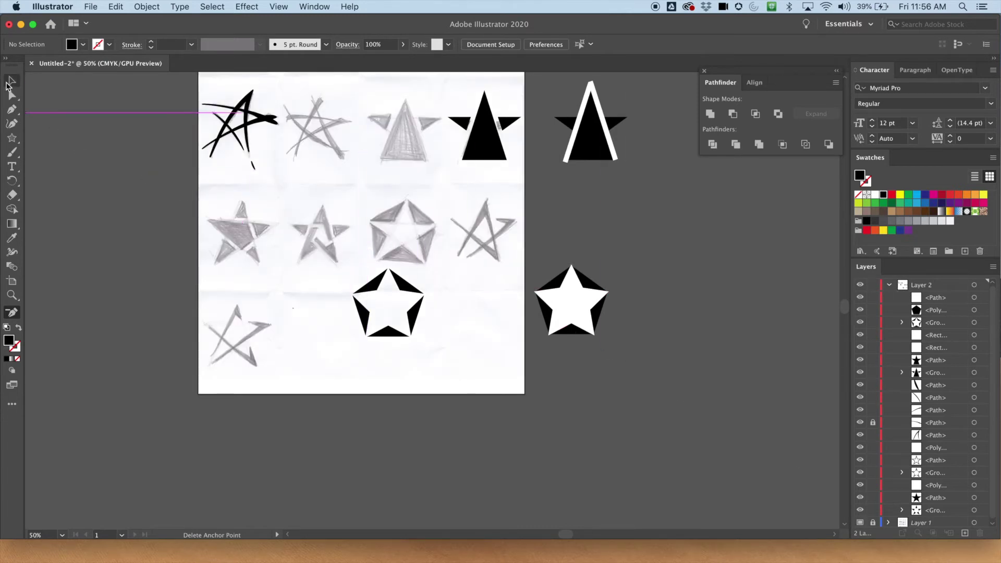
{"action": "left_click", "coordinate": [415, 292]}
{"action": "mouse_move", "coordinate": [415, 291]}
{"action": "left_mouse_down"}
{"action": "mouse_move", "coordinate": [429, 282]}
{"action": "mouse_move", "coordinate": [430, 219]}
{"action": "left_mouse_up"}
{"action": "key", "text": "a"}
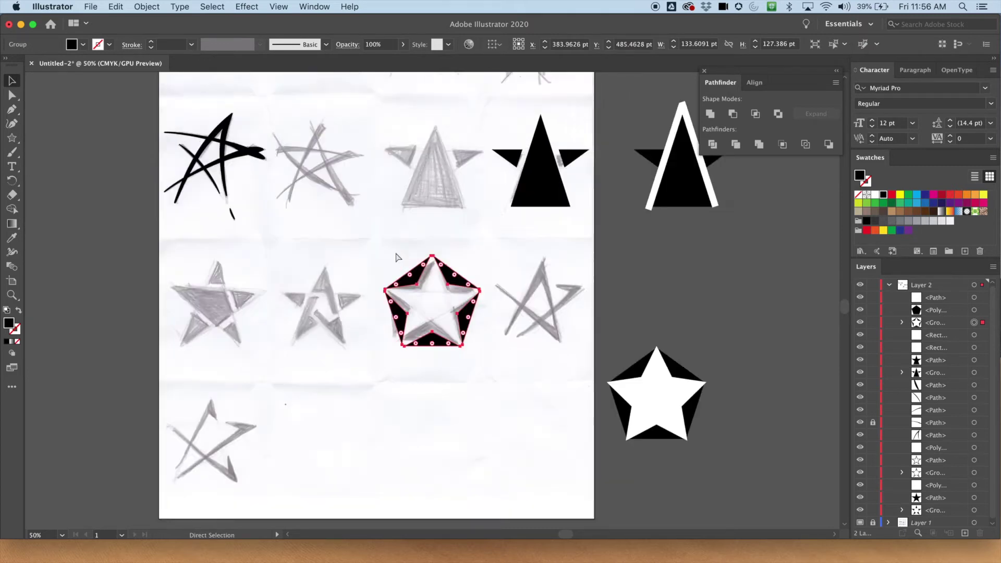
{"action": "key", "text": "super+equal"}
{"action": "key", "text": "super+equal"}
{"action": "key", "text": "super+equal"}
{"action": "key", "text": "v"}
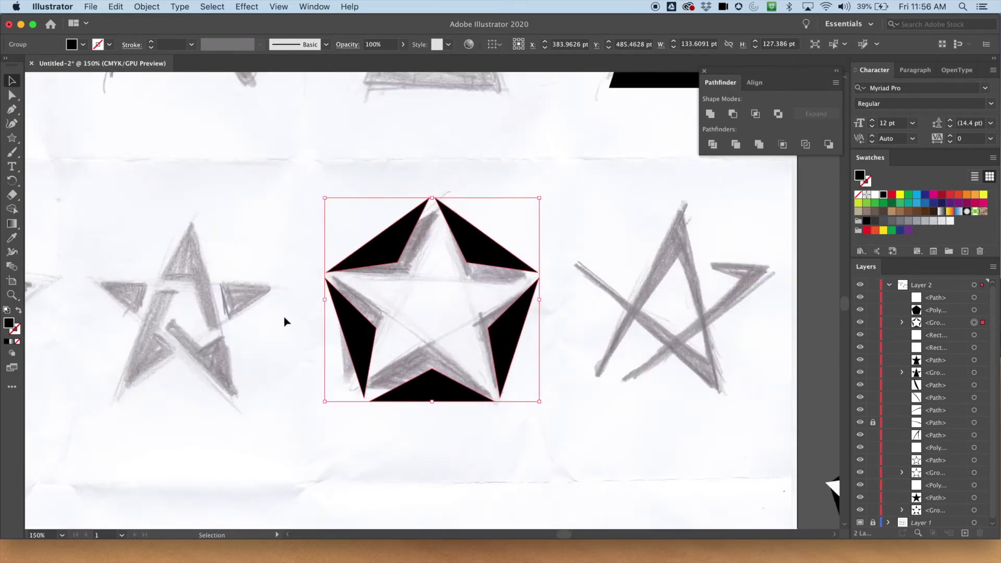
{"action": "left_click_drag", "start_coordinate": [157, 312], "coordinate": [160, 311]}
{"action": "scroll", "coordinate": [159, 312], "scroll_direction": "left", "scroll_amount": 10}
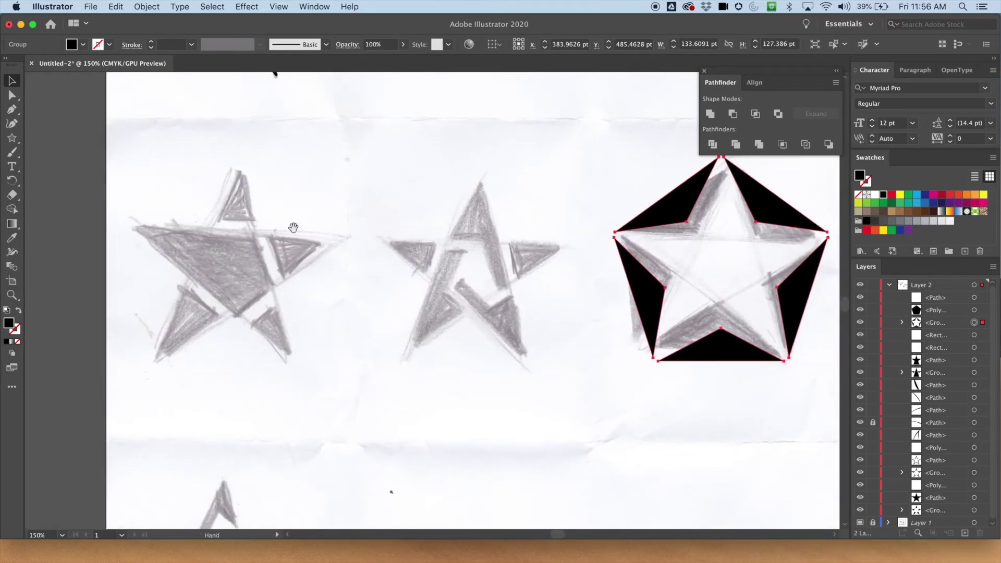
{"action": "scroll", "coordinate": [255, 257], "scroll_direction": "up", "scroll_amount": 15}
{"action": "scroll", "coordinate": [334, 283], "scroll_direction": "up", "scroll_amount": 5}
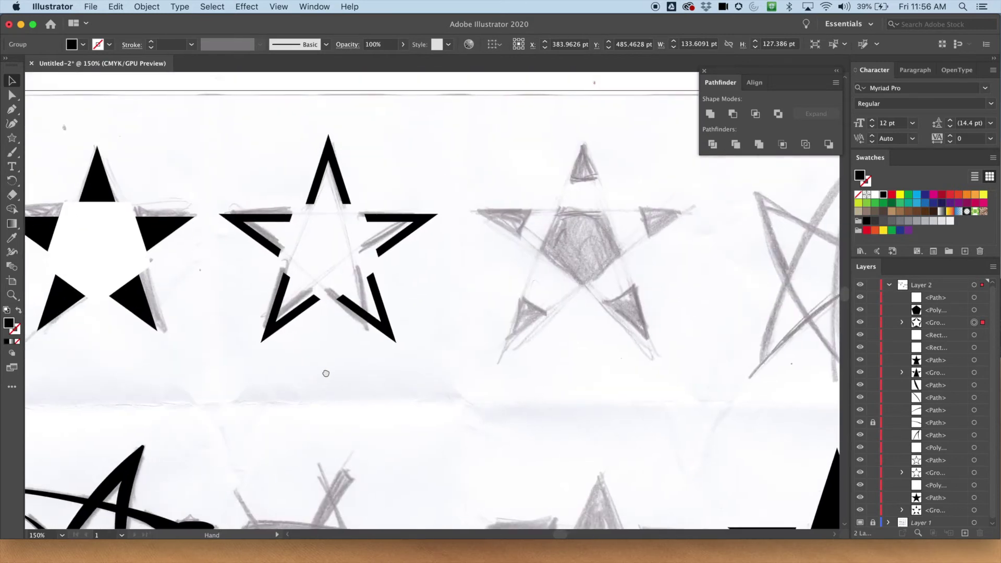
{"action": "scroll", "coordinate": [402, 294], "scroll_direction": "down", "scroll_amount": 10}
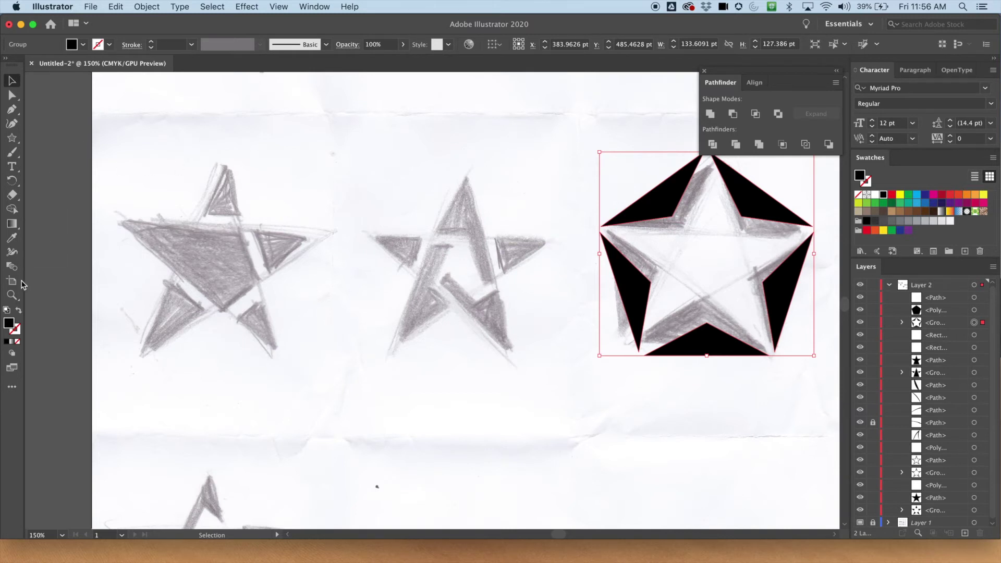
Draw a new black star near the top-left sketch, kept upright with a flat top.
{"action": "left_click", "coordinate": [14, 140]}
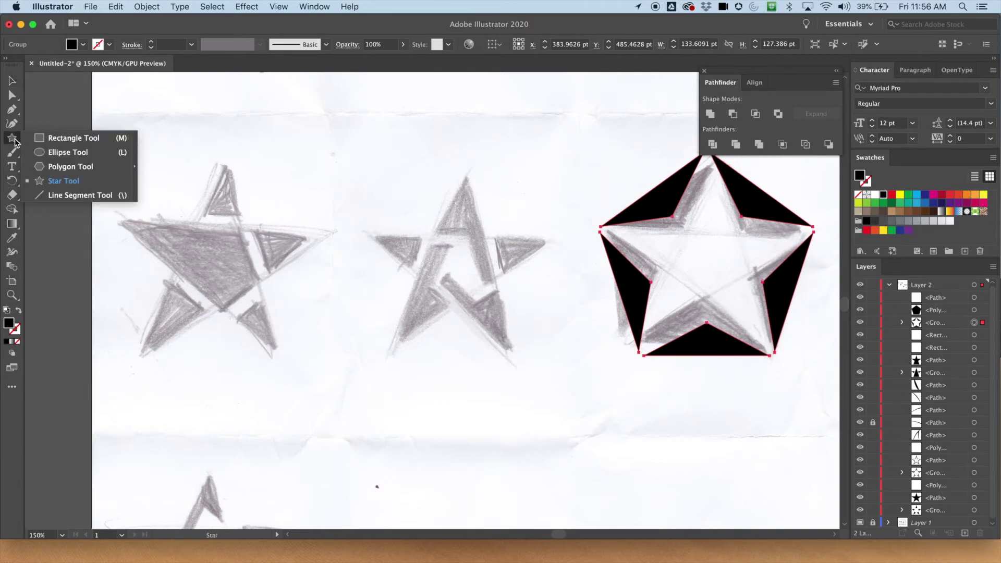
{"action": "left_click", "coordinate": [62, 181]}
{"action": "left_click_drag", "start_coordinate": [177, 185], "coordinate": [236, 247]}
{"action": "key", "text": "shift"}
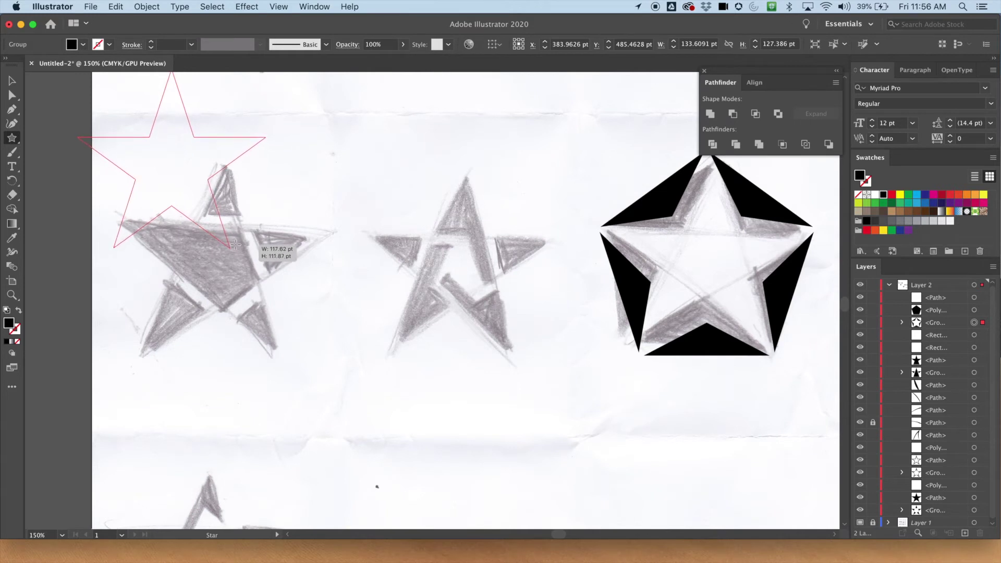
Move the new star onto the sketched star and scale it up slightly to cover it.
{"action": "left_click", "coordinate": [10, 80]}
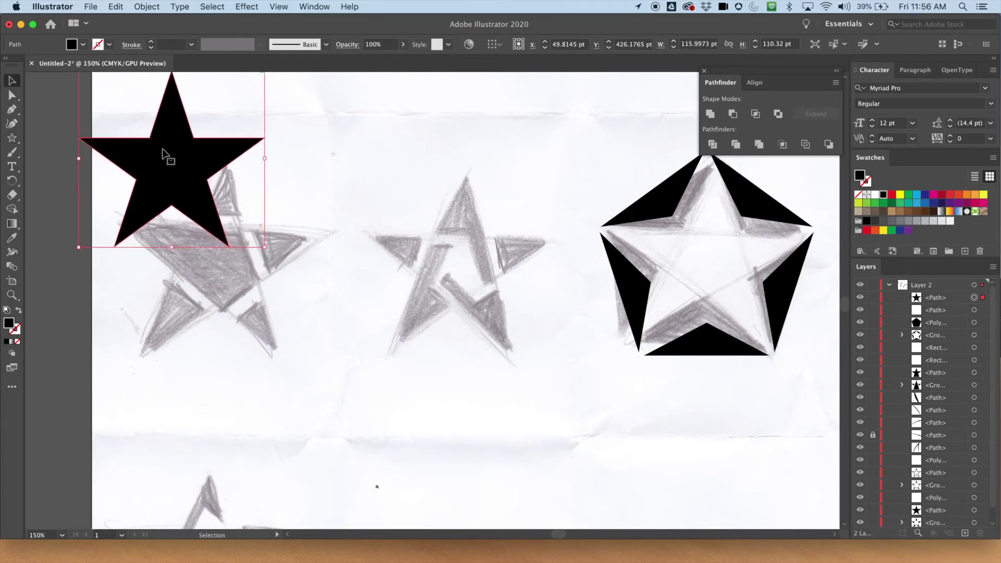
{"action": "mouse_move", "coordinate": [168, 137]}
{"action": "left_mouse_down"}
{"action": "mouse_move", "coordinate": [268, 240]}
{"action": "mouse_move", "coordinate": [241, 258]}
{"action": "mouse_move", "coordinate": [210, 215]}
{"action": "mouse_move", "coordinate": [451, 240]}
{"action": "left_mouse_up"}
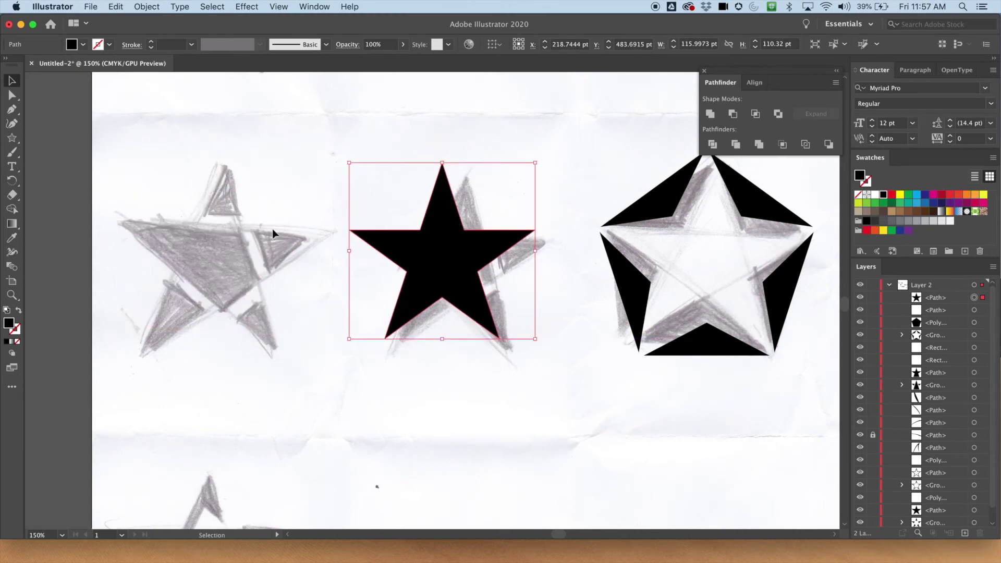
{"action": "left_click_drag", "start_coordinate": [349, 338], "coordinate": [336, 351]}
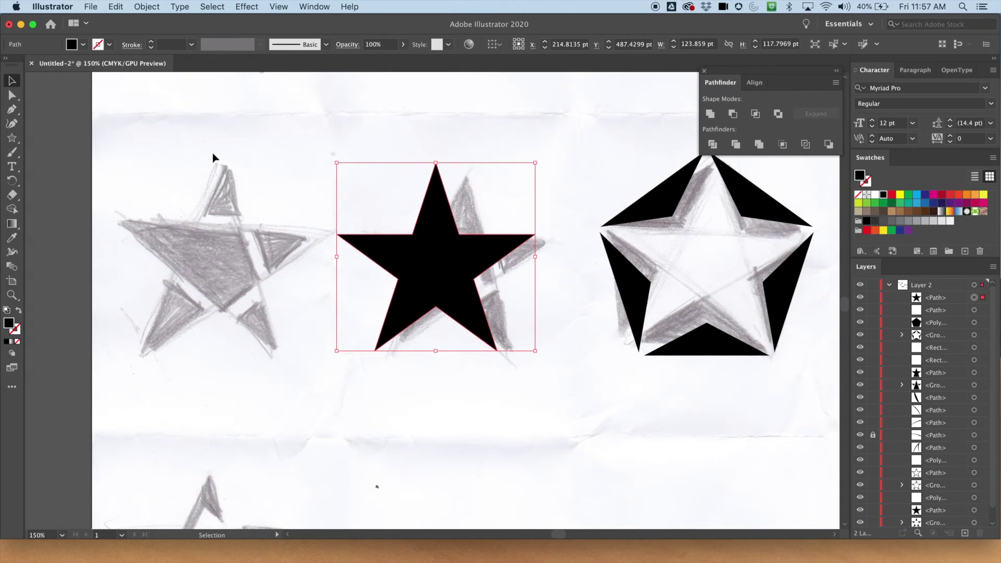
{"action": "left_click_drag", "start_coordinate": [215, 165], "coordinate": [285, 360]}
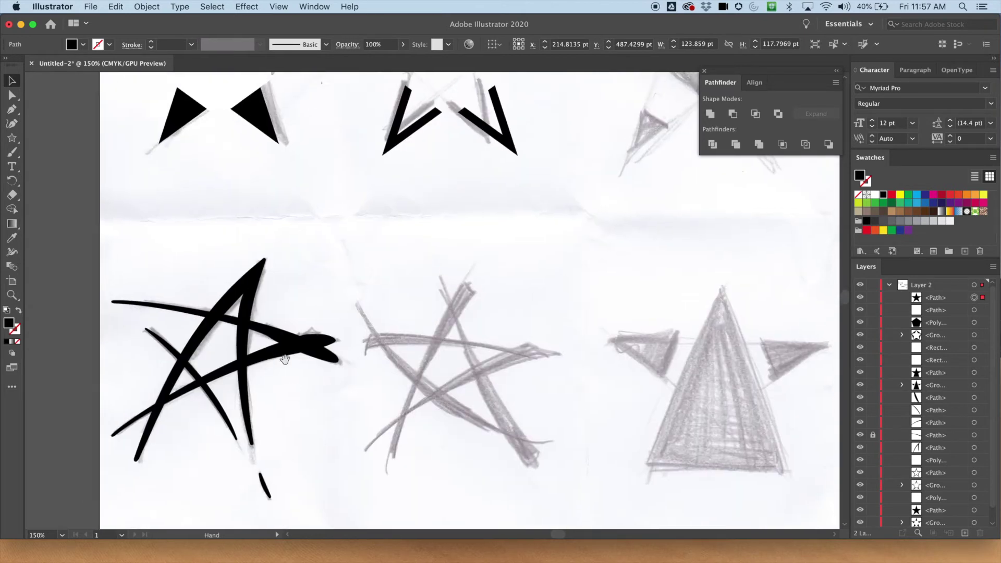
{"action": "scroll", "coordinate": [285, 360], "scroll_direction": "up", "scroll_amount": 5}
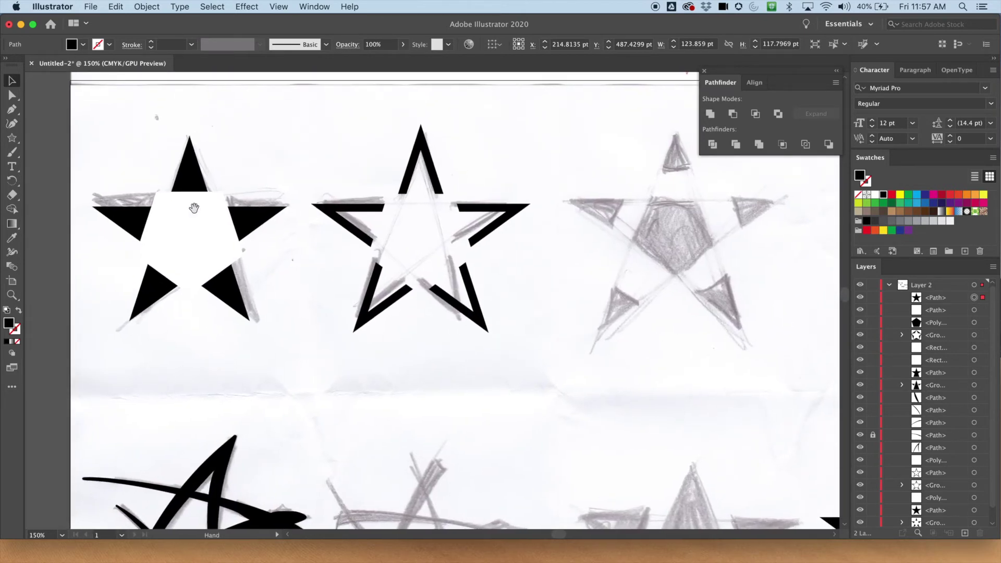
{"action": "scroll", "coordinate": [292, 340], "scroll_direction": "down", "scroll_amount": 10}
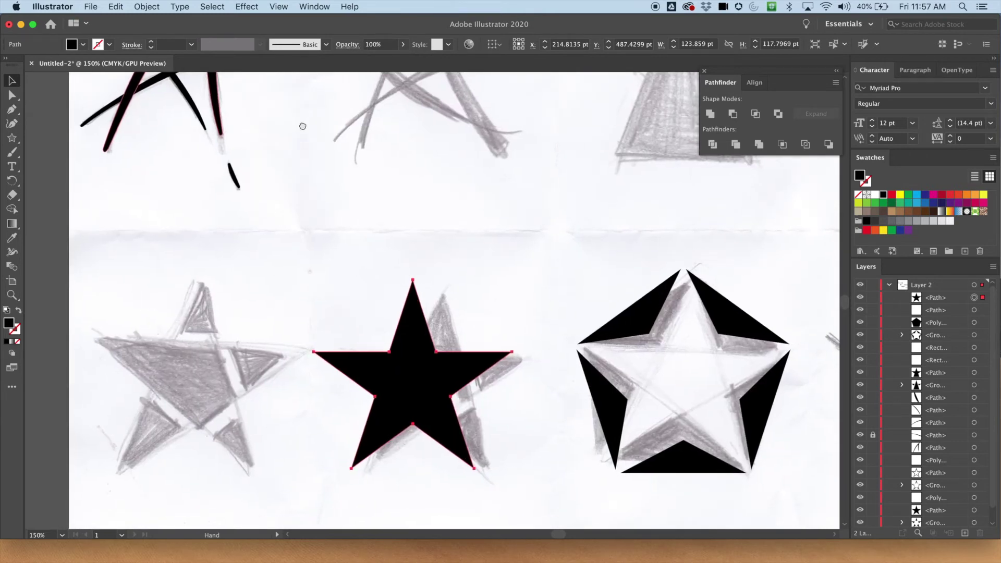
{"action": "scroll", "coordinate": [303, 126], "scroll_direction": "up", "scroll_amount": 10}
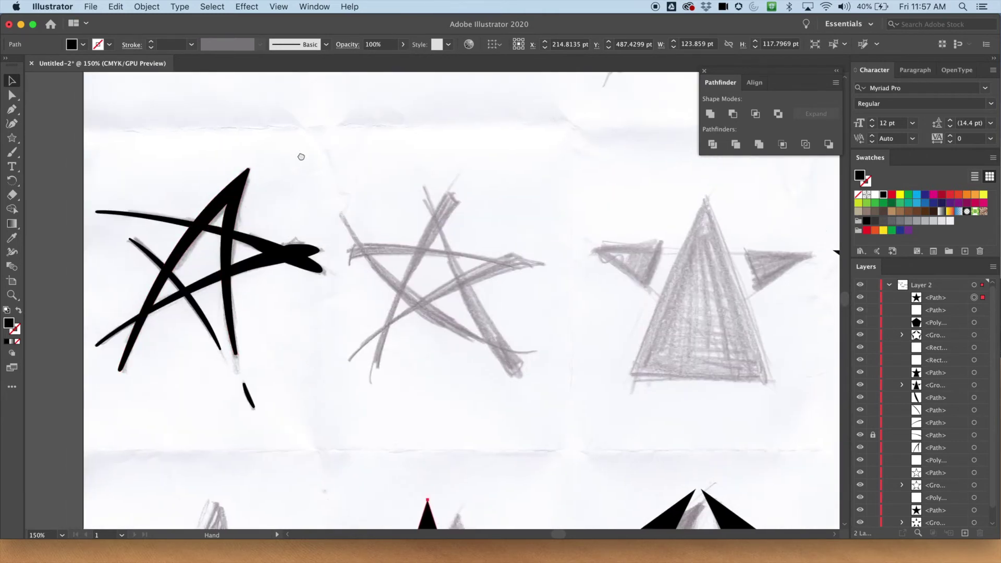
{"action": "scroll", "coordinate": [315, 321], "scroll_direction": "down", "scroll_amount": 10}
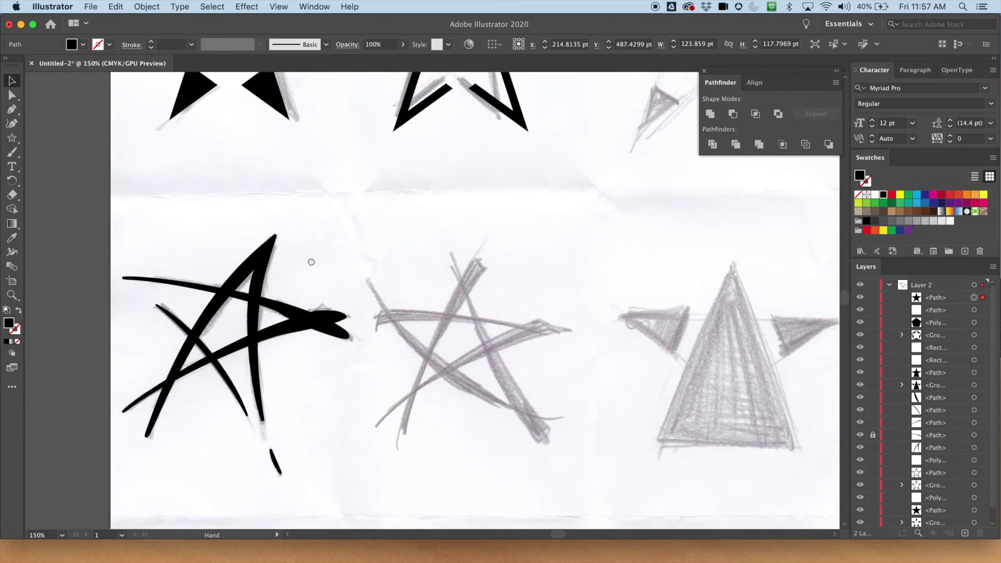
{"action": "left_click_drag", "start_coordinate": [308, 168], "coordinate": [275, 149]}
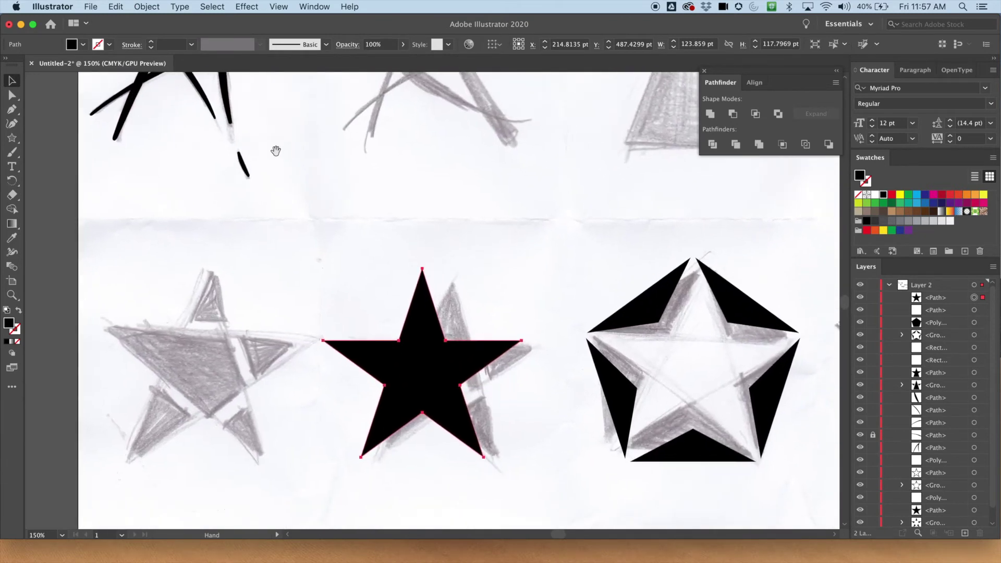
{"action": "left_click", "coordinate": [341, 242]}
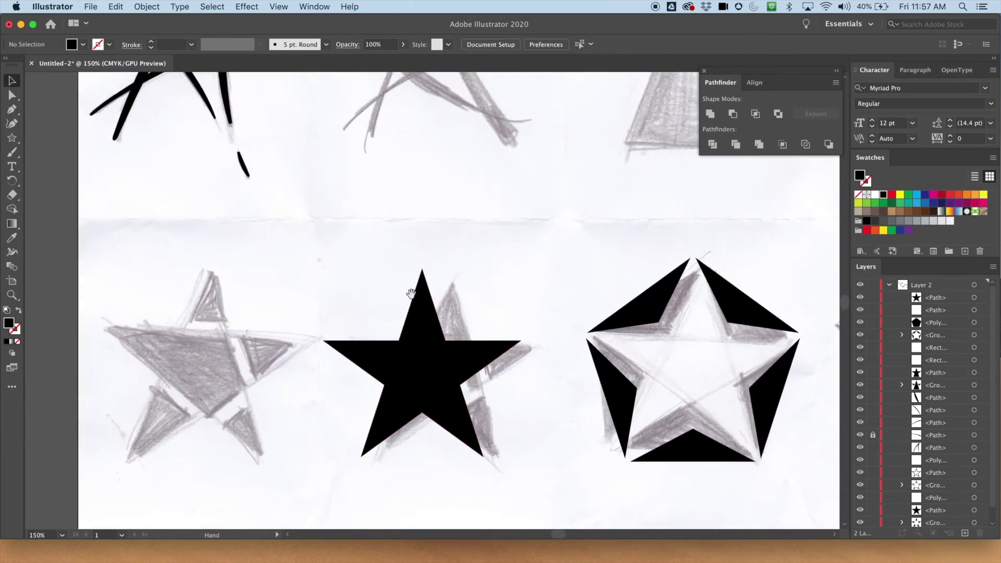
{"action": "scroll", "coordinate": [341, 240], "scroll_direction": "down", "scroll_amount": 4}
Draw a pentagon over the left sketched star with the Polygon tool.
{"action": "left_click", "coordinate": [13, 226]}
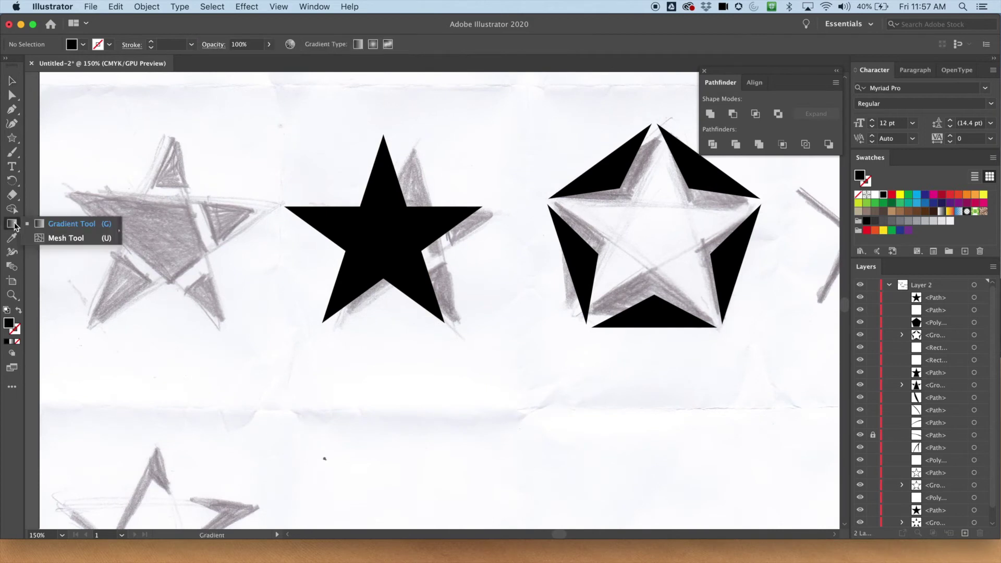
{"action": "left_click", "coordinate": [12, 138]}
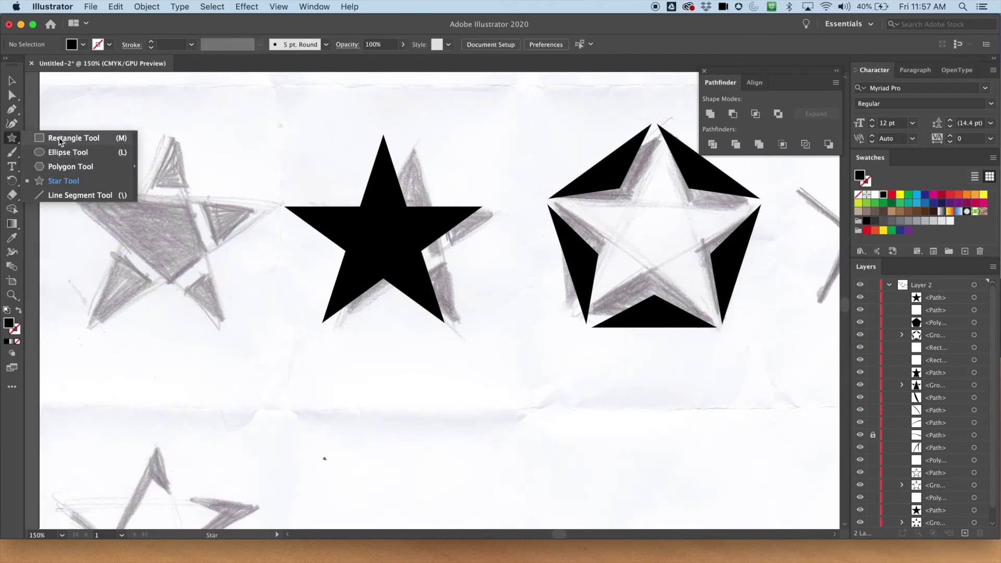
{"action": "left_click", "coordinate": [71, 166]}
{"action": "left_click_drag", "start_coordinate": [186, 215], "coordinate": [230, 249]}
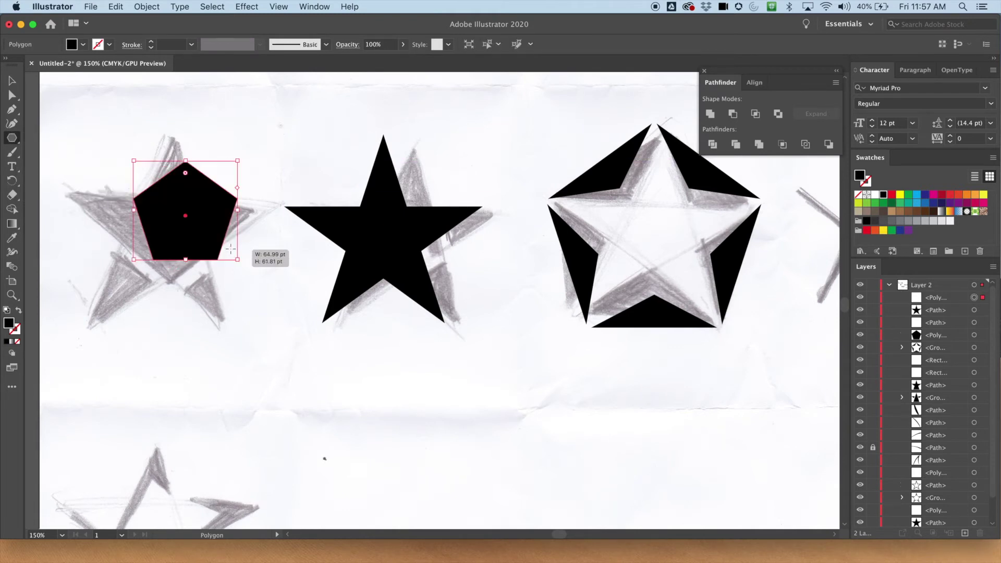
Fill the pentagon white and rotate it 180° so it points downward.
{"action": "left_click", "coordinate": [82, 45]}
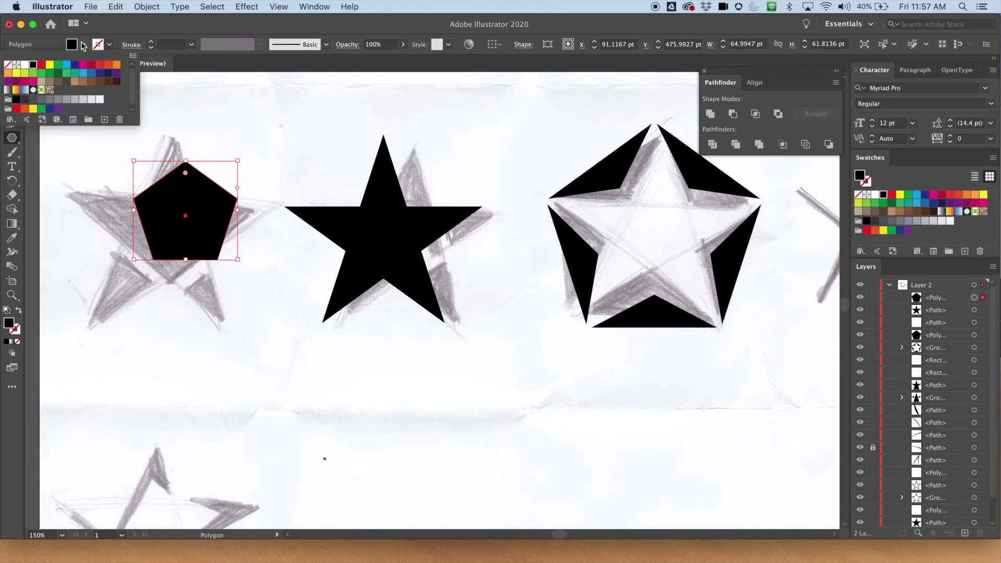
{"action": "left_click", "coordinate": [26, 67]}
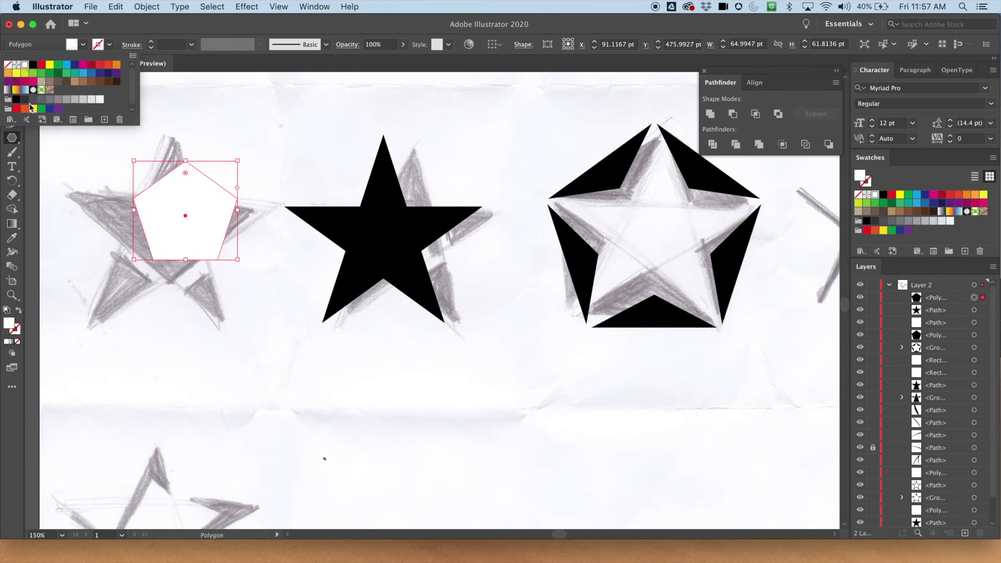
{"action": "left_click", "coordinate": [213, 66]}
{"action": "key", "text": "v"}
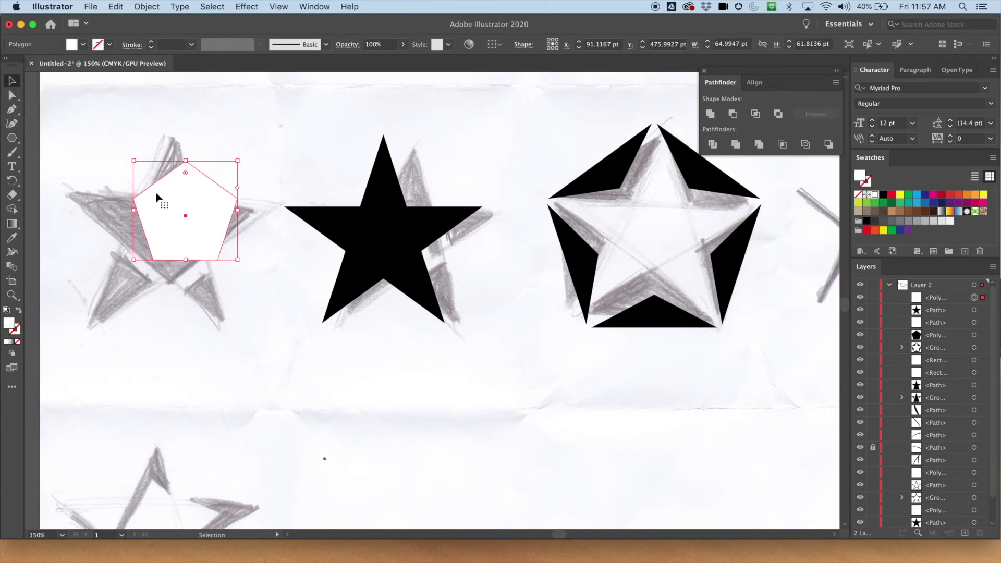
{"action": "left_click_drag", "start_coordinate": [243, 160], "coordinate": [171, 236]}
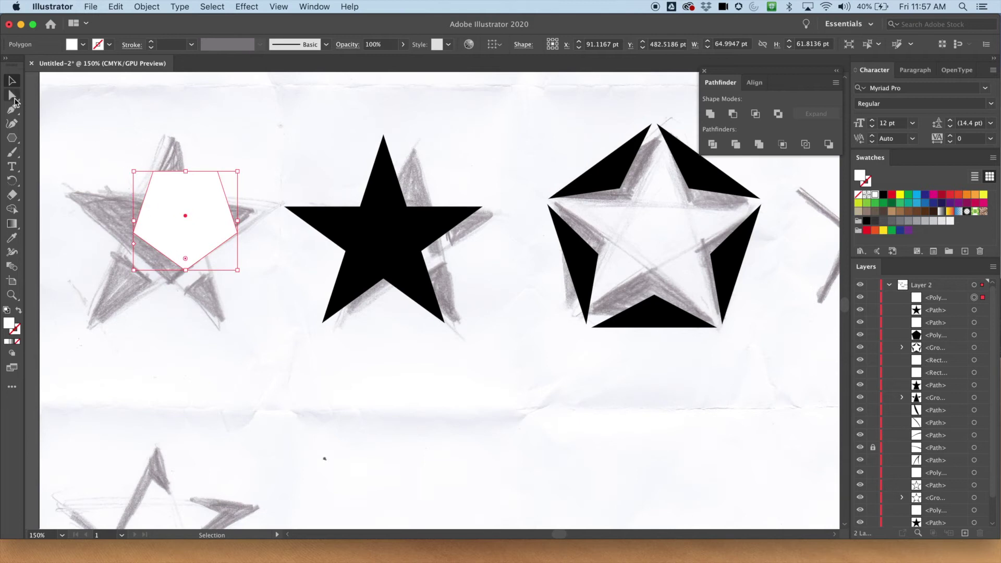
{"action": "double_click", "coordinate": [160, 206]}
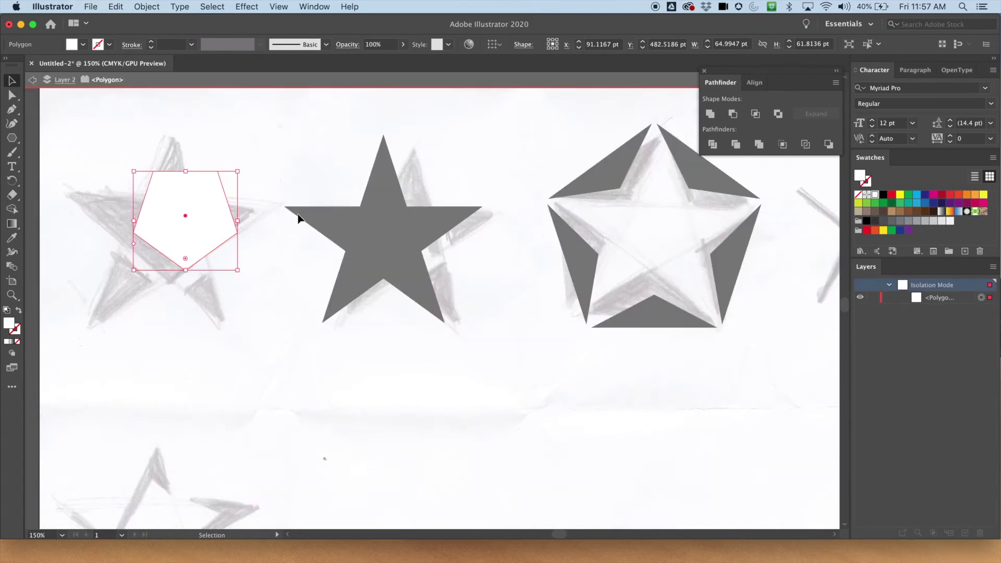
Exit Isolation Mode and place one white pentagon on the black star's lower middle, the other over the left sketch.
{"action": "double_click", "coordinate": [55, 100]}
{"action": "left_click", "coordinate": [163, 194]}
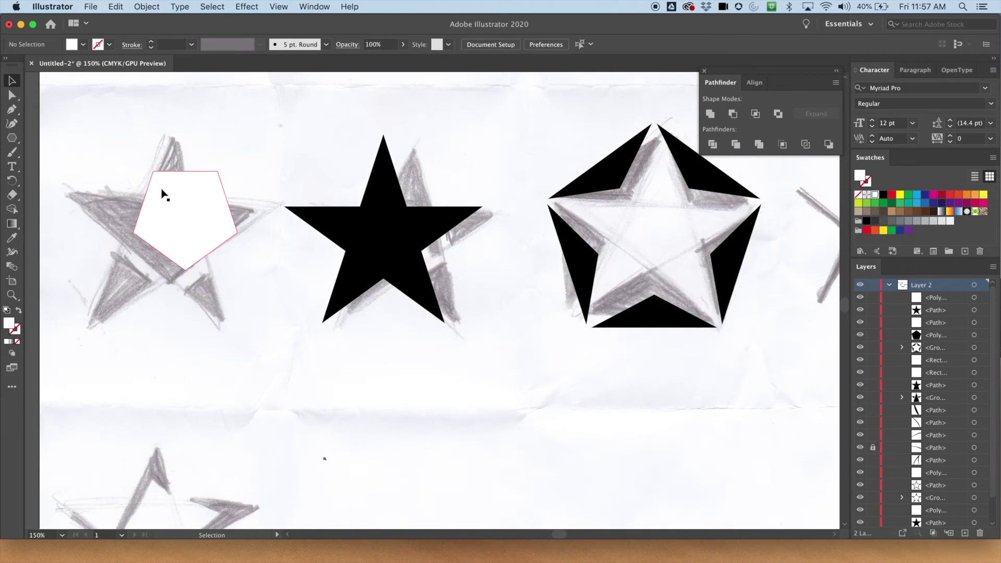
{"action": "mouse_move", "coordinate": [166, 197]}
{"action": "left_mouse_down"}
{"action": "mouse_move", "coordinate": [357, 218]}
{"action": "mouse_move", "coordinate": [364, 227]}
{"action": "left_mouse_up"}
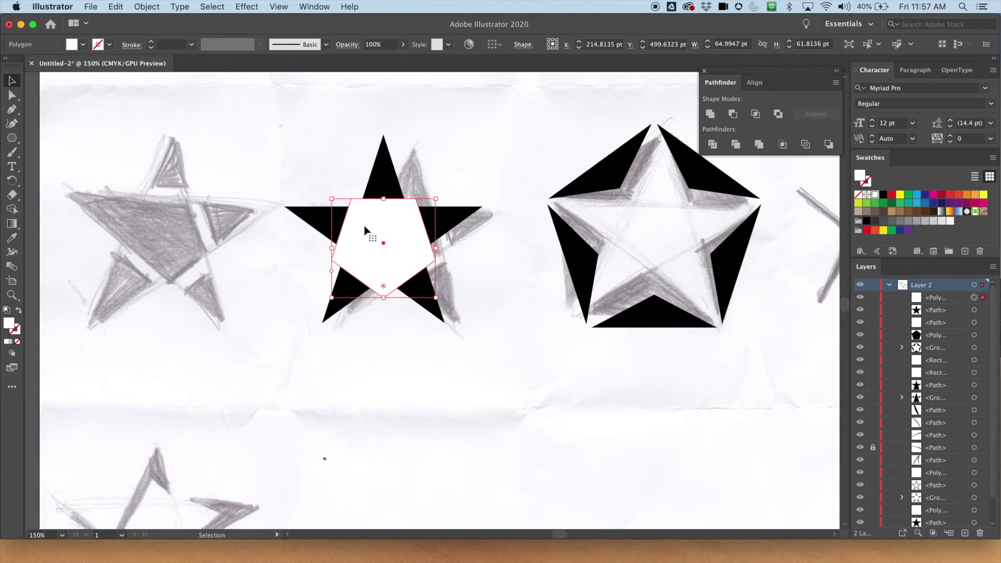
{"action": "left_click_drag", "start_coordinate": [365, 229], "coordinate": [242, 348]}
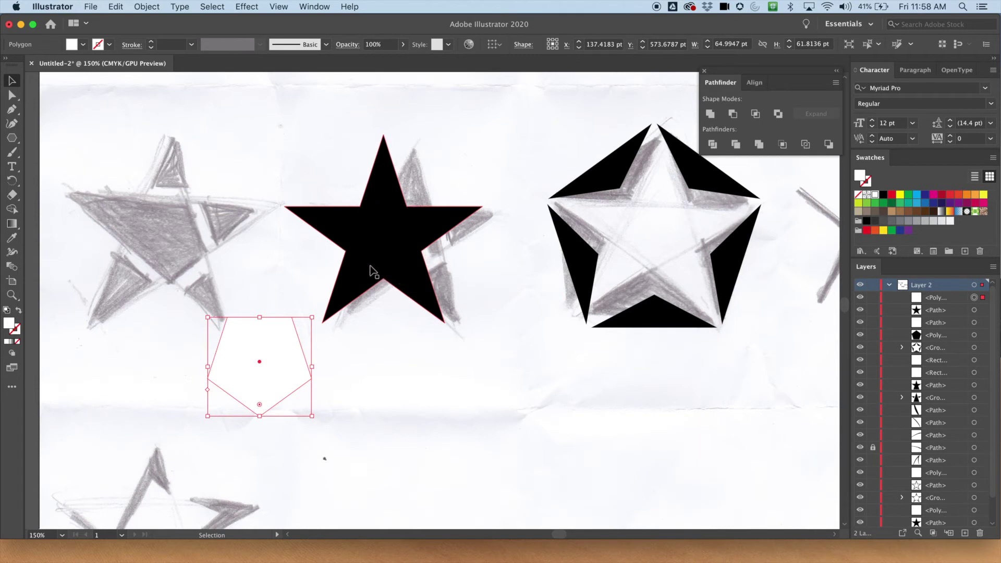
{"action": "left_click_drag", "start_coordinate": [275, 355], "coordinate": [376, 287]}
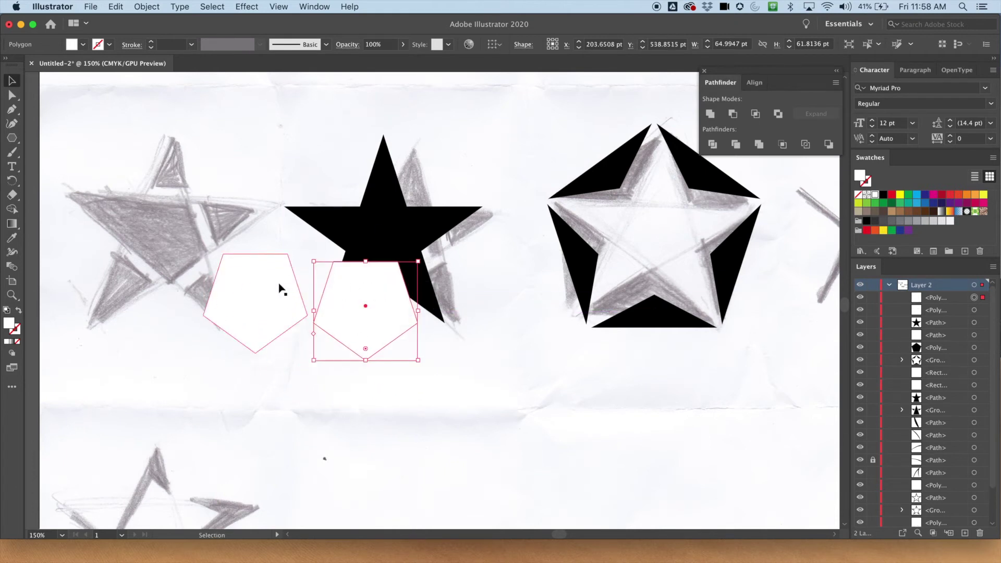
{"action": "mouse_move", "coordinate": [267, 261]}
{"action": "left_mouse_down"}
{"action": "mouse_move", "coordinate": [303, 198]}
{"action": "mouse_move", "coordinate": [217, 262]}
{"action": "mouse_move", "coordinate": [139, 253]}
{"action": "mouse_move", "coordinate": [164, 252]}
{"action": "mouse_move", "coordinate": [261, 331]}
{"action": "mouse_move", "coordinate": [225, 310]}
{"action": "left_mouse_up"}
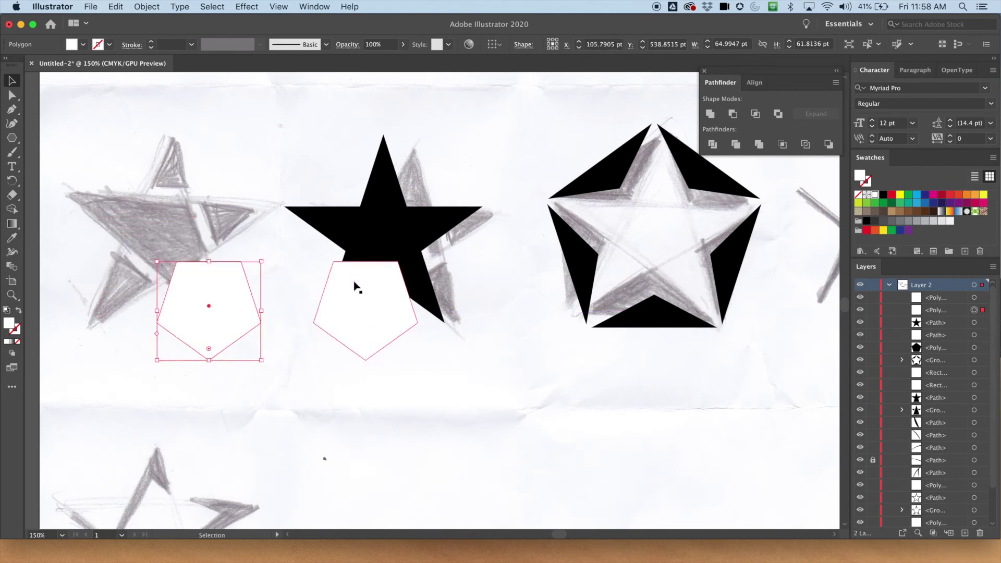
Change the fill of the pentagon over the black star to red.
{"action": "left_click", "coordinate": [357, 297]}
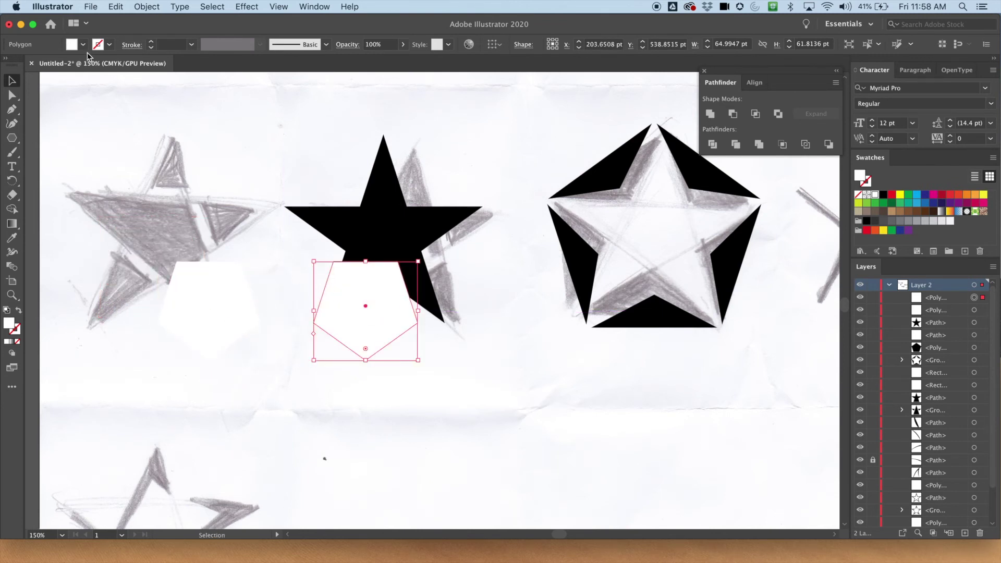
{"action": "left_click", "coordinate": [72, 44]}
{"action": "left_click", "coordinate": [34, 66]}
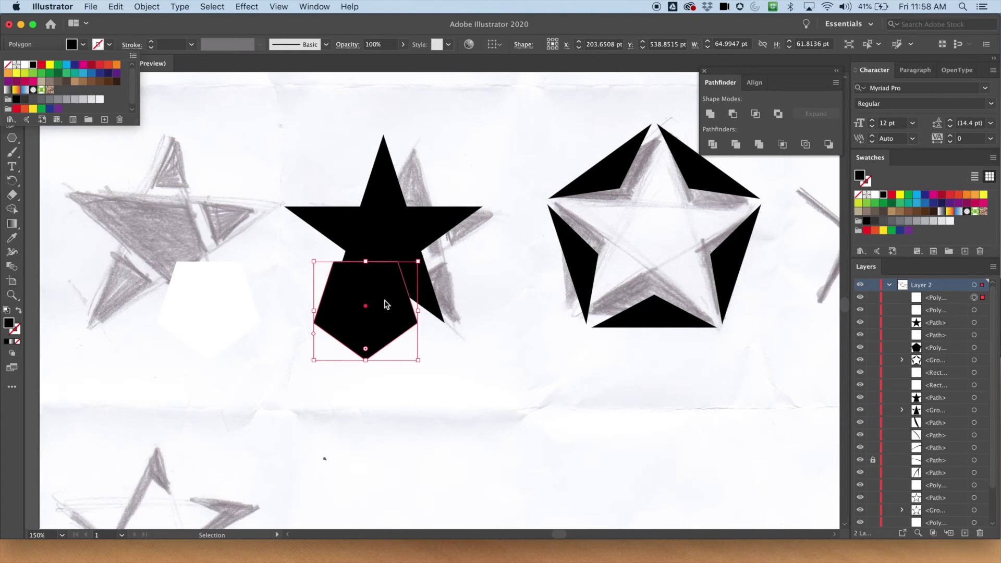
{"action": "left_click", "coordinate": [386, 326]}
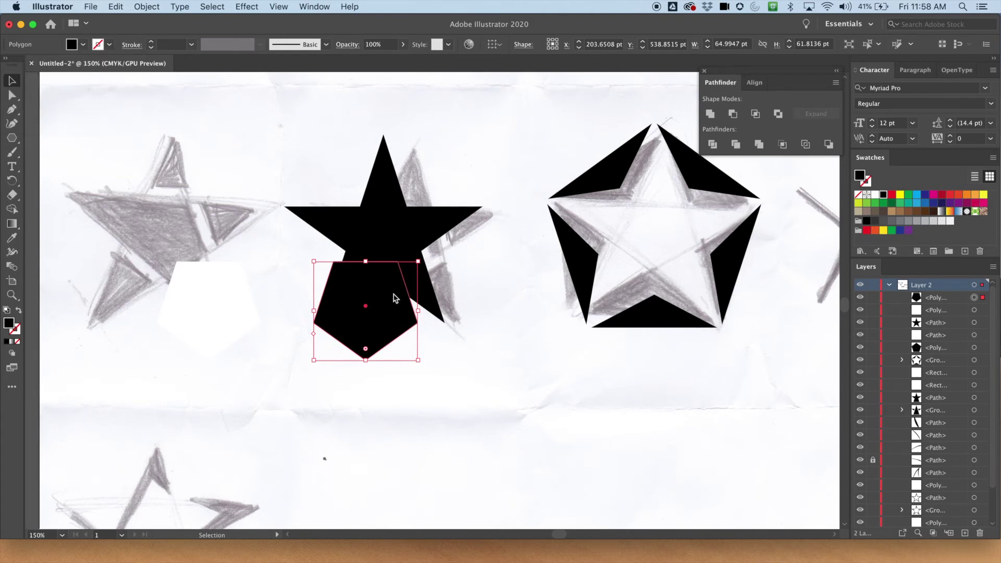
{"action": "left_click", "coordinate": [892, 195]}
Shrink the red pentagon to about 54.30 × 51.64 pt and centre it inside the star.
{"action": "left_click_drag", "start_coordinate": [385, 309], "coordinate": [400, 255]}
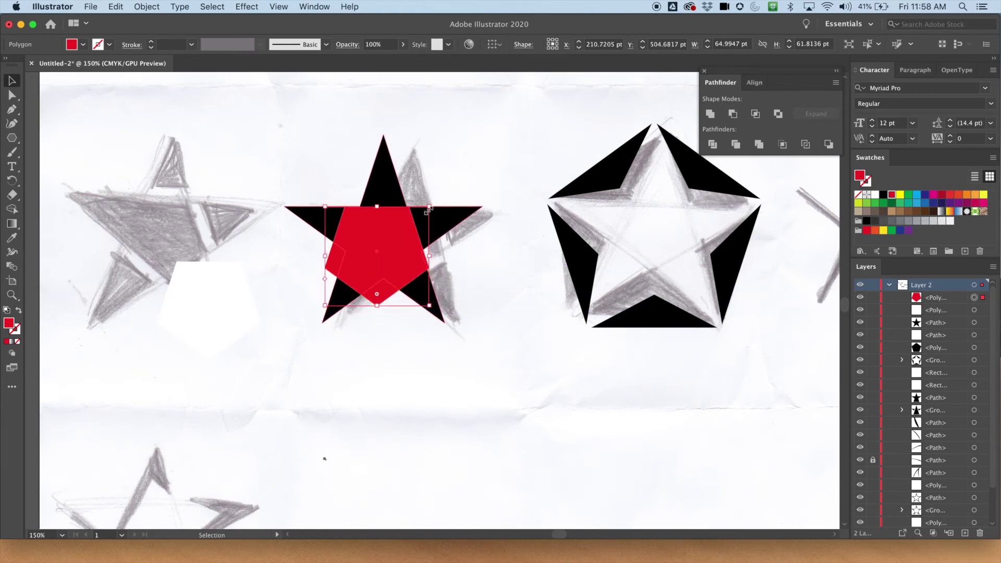
{"action": "left_click_drag", "start_coordinate": [430, 207], "coordinate": [397, 237]}
{"action": "key", "text": "a"}
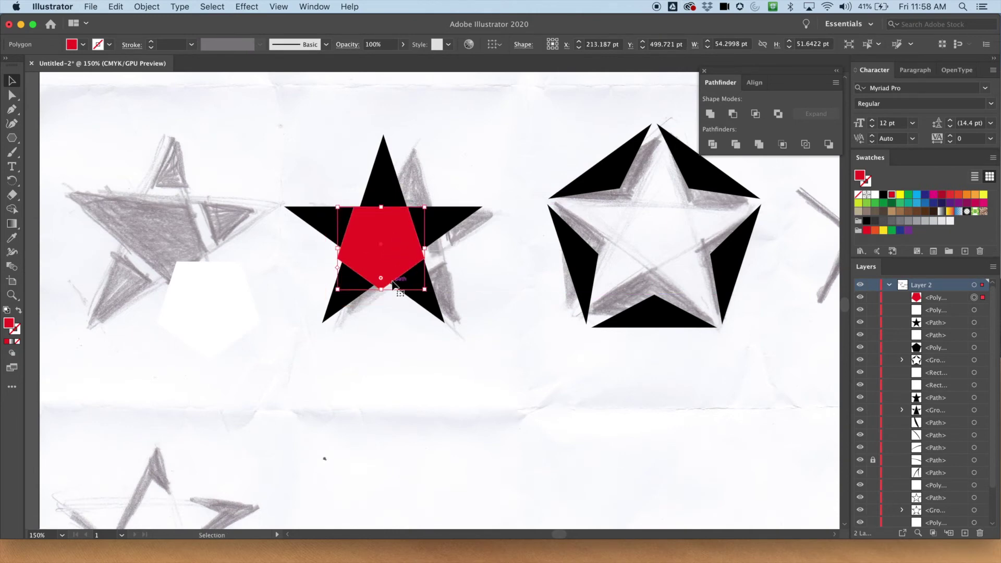
{"action": "key", "text": "super+equal"}
{"action": "key", "text": "super+equal"}
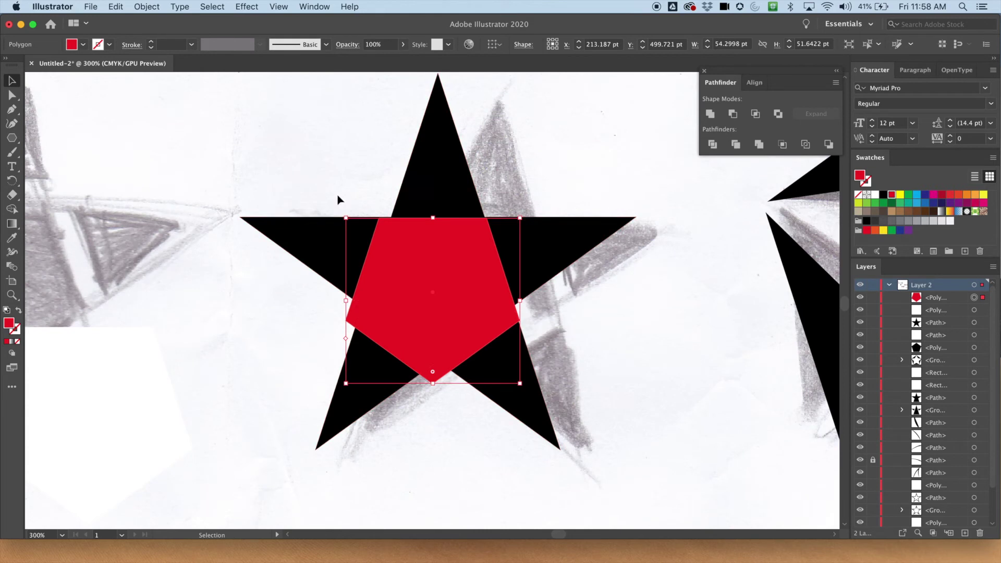
Shrink and nudge the red pentagon in stages toward the star's centre.
{"action": "left_click_drag", "start_coordinate": [346, 216], "coordinate": [359, 228]}
{"action": "left_click_drag", "start_coordinate": [417, 262], "coordinate": [421, 248]}
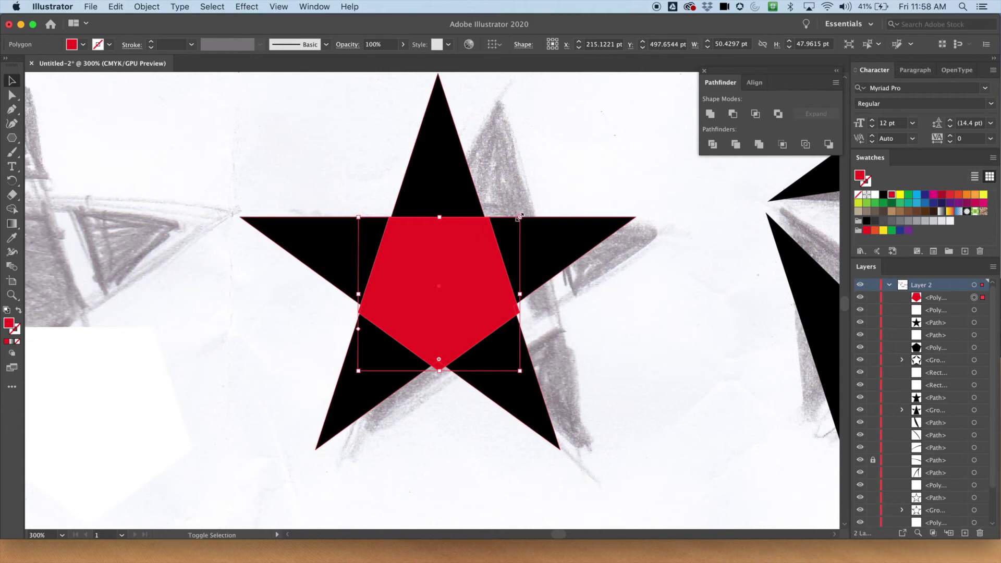
{"action": "left_click_drag", "start_coordinate": [520, 217], "coordinate": [512, 225]}
{"action": "left_click_drag", "start_coordinate": [449, 251], "coordinate": [437, 253]}
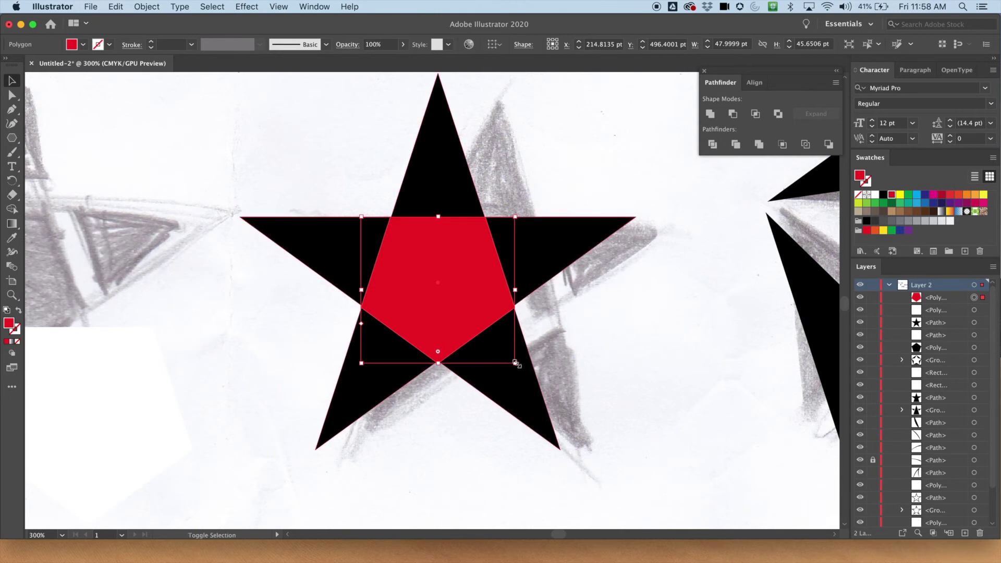
{"action": "left_click_drag", "start_coordinate": [517, 363], "coordinate": [509, 357]}
{"action": "left_click_drag", "start_coordinate": [455, 293], "coordinate": [458, 293]}
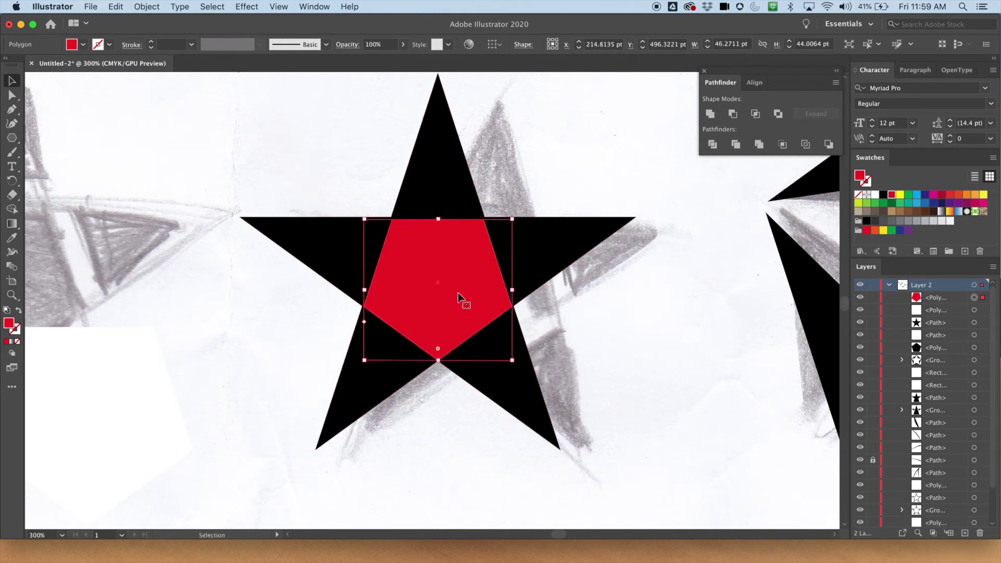
{"action": "left_click", "coordinate": [519, 181]}
{"action": "key", "text": "a"}
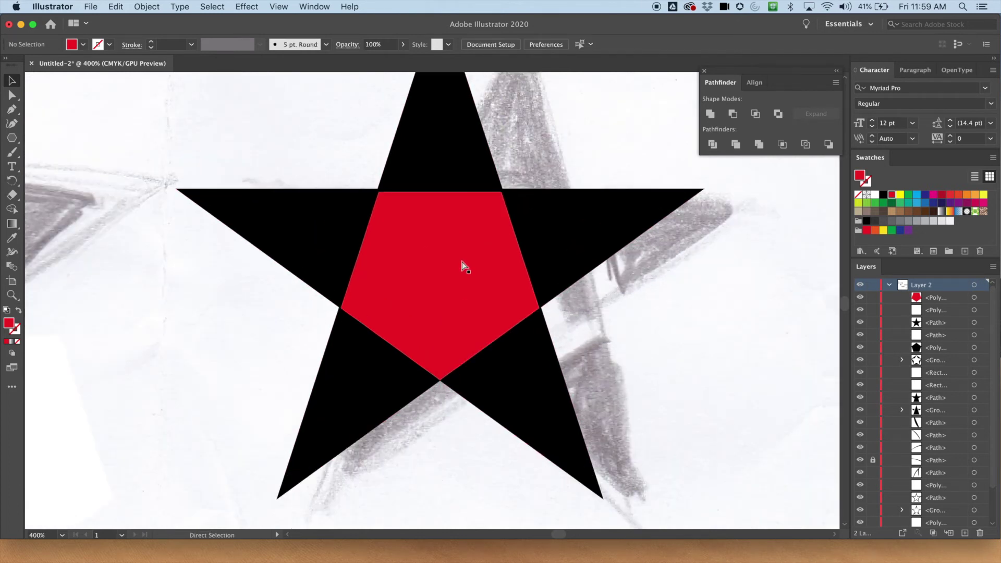
{"action": "key", "text": "super+equal"}
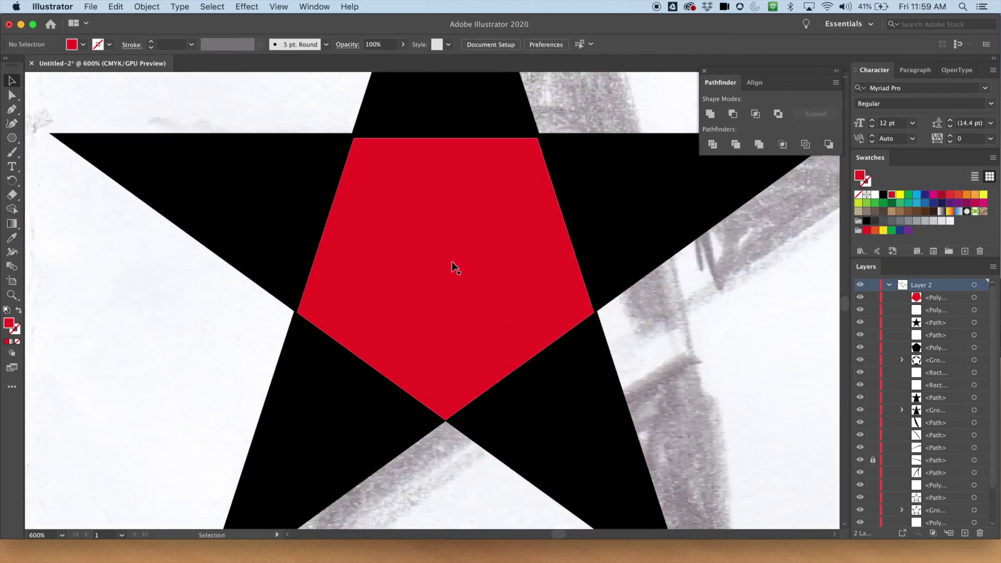
Fine-tune the red pentagon to about 46.95 × 44.65 pt in the star's centre, then select both shapes.
{"action": "left_click", "coordinate": [465, 186]}
{"action": "left_click_drag", "start_coordinate": [593, 138], "coordinate": [597, 136]}
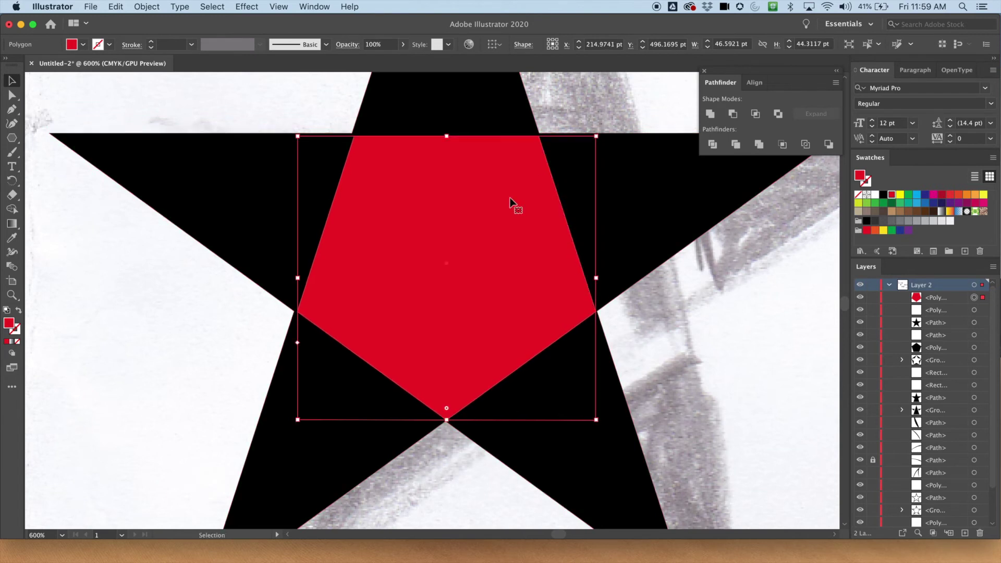
{"action": "left_click_drag", "start_coordinate": [500, 200], "coordinate": [500, 201]}
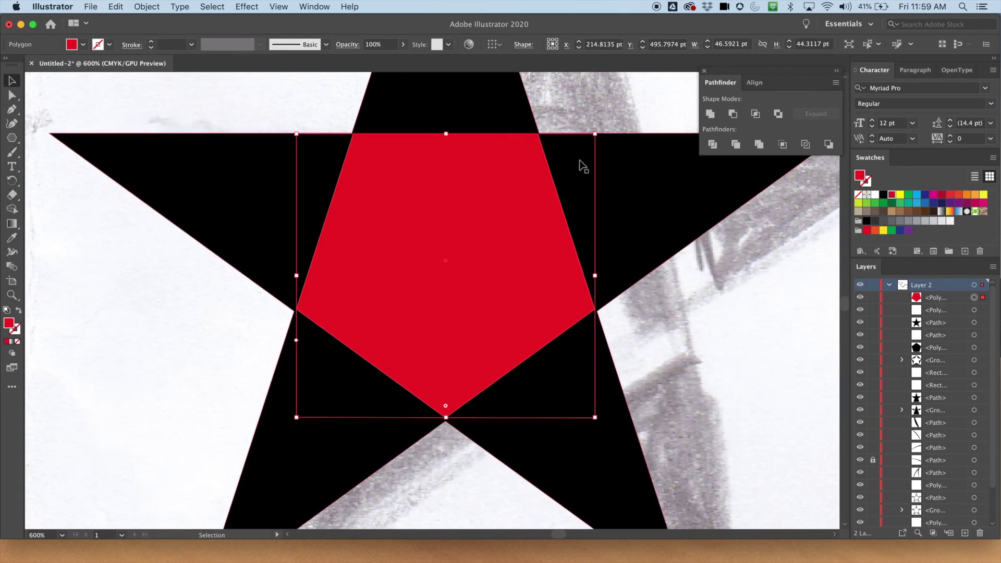
{"action": "left_click", "coordinate": [651, 301]}
{"action": "left_click", "coordinate": [531, 192]}
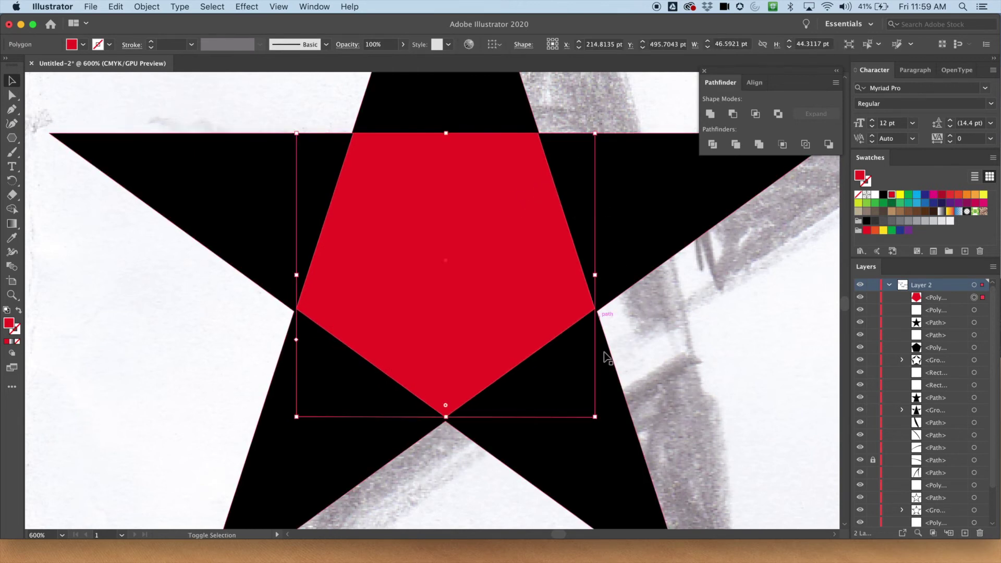
{"action": "left_click_drag", "start_coordinate": [596, 417], "coordinate": [598, 419]}
{"action": "left_click_drag", "start_coordinate": [496, 313], "coordinate": [496, 312]}
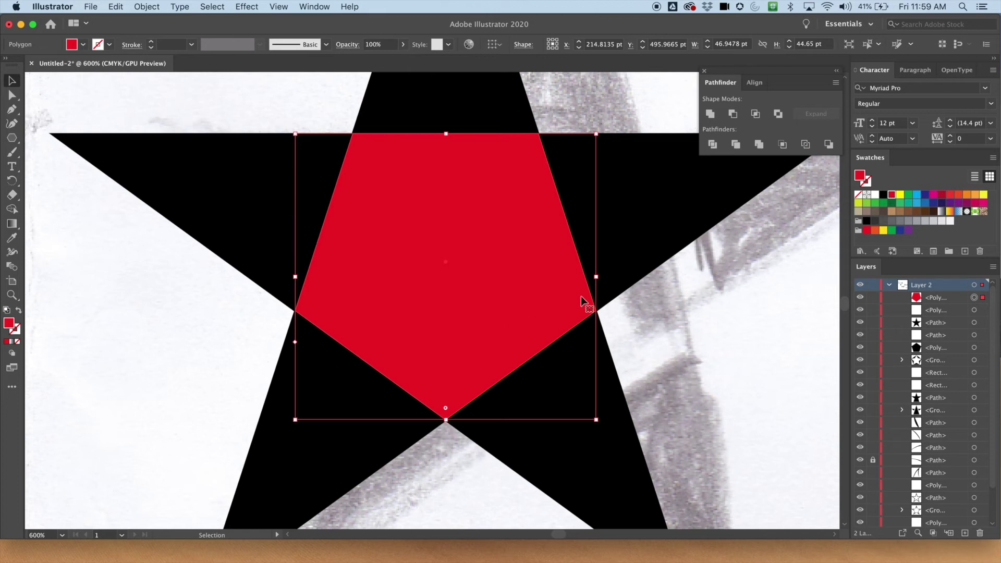
{"action": "left_click", "coordinate": [733, 350]}
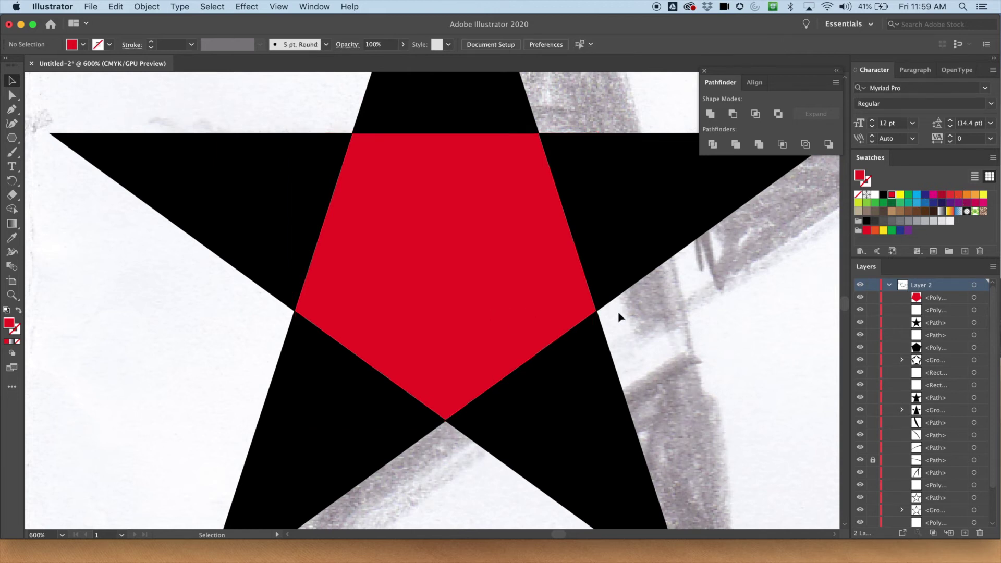
{"action": "left_click", "coordinate": [527, 323]}
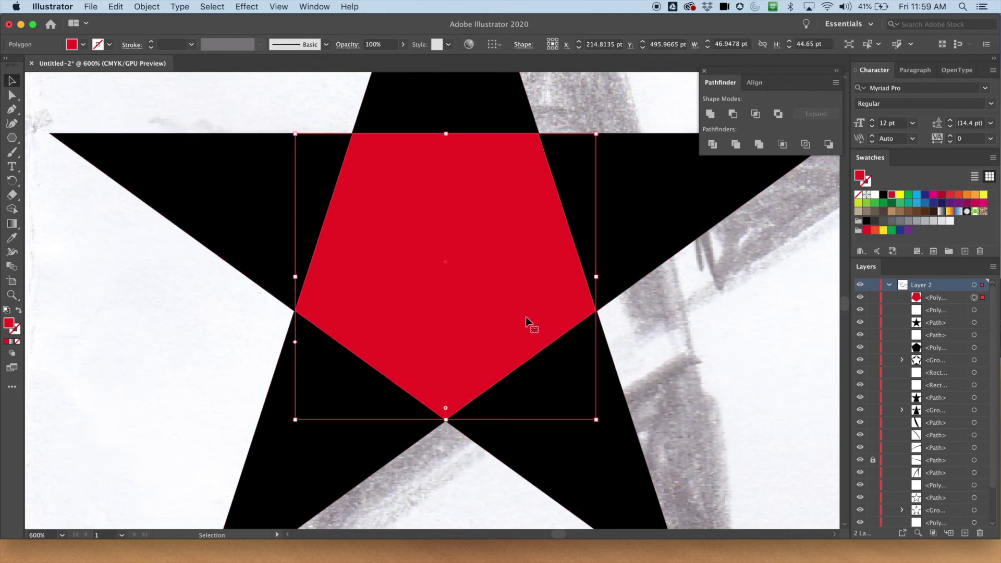
{"action": "left_click_drag", "start_coordinate": [514, 314], "coordinate": [513, 314]}
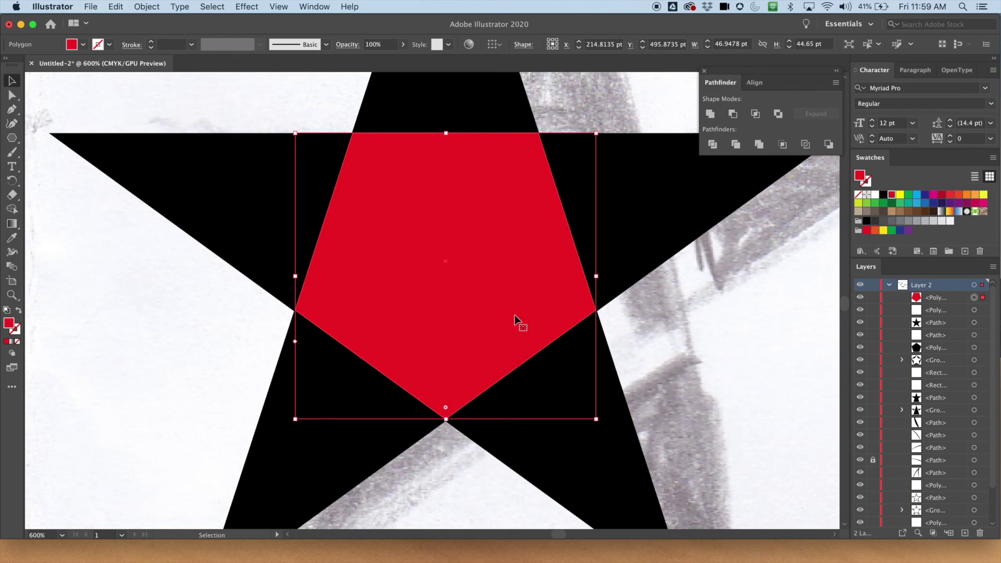
{"action": "left_click_drag", "start_coordinate": [708, 320], "coordinate": [529, 274]}
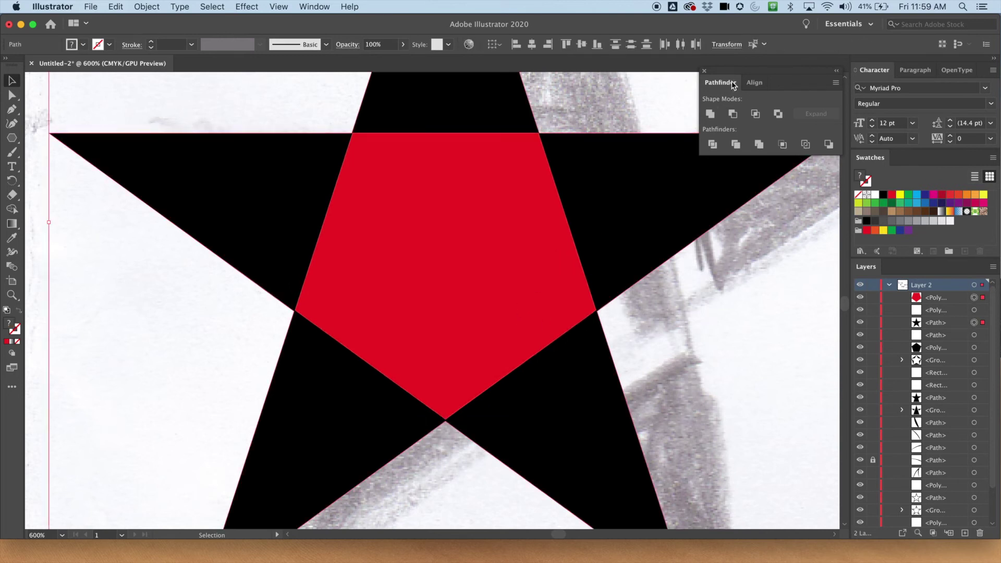
Apply Horizontal Align Center so the red pentagon is centred on the black star, then zoom out.
{"action": "left_click", "coordinate": [765, 84]}
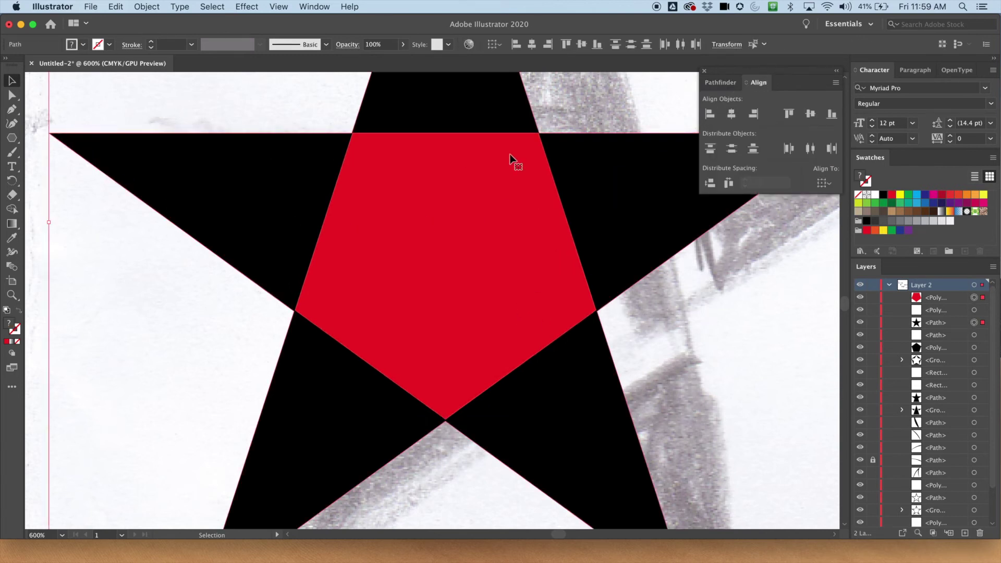
{"action": "left_click", "coordinate": [732, 115]}
{"action": "left_click", "coordinate": [40, 174]}
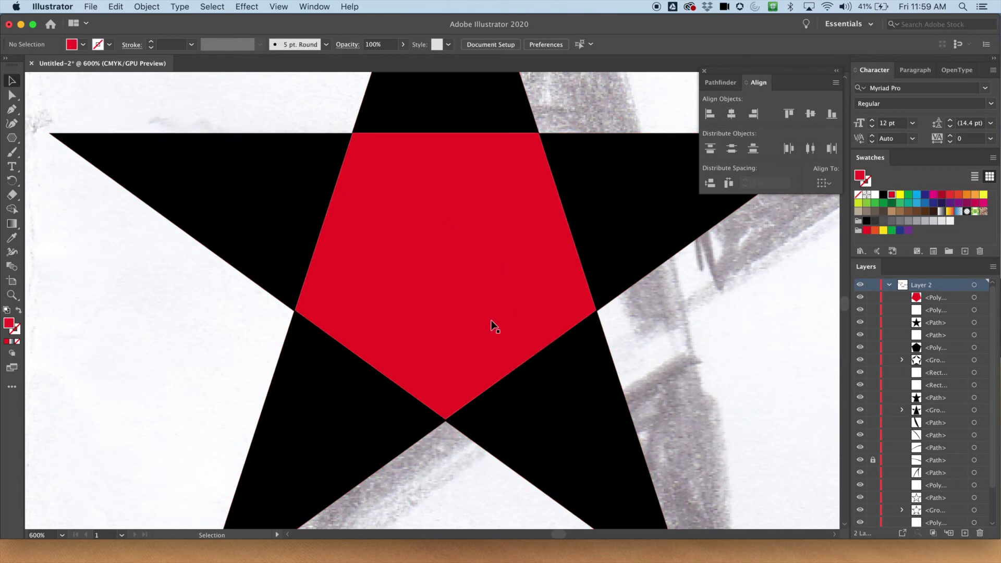
{"action": "left_click", "coordinate": [474, 253]}
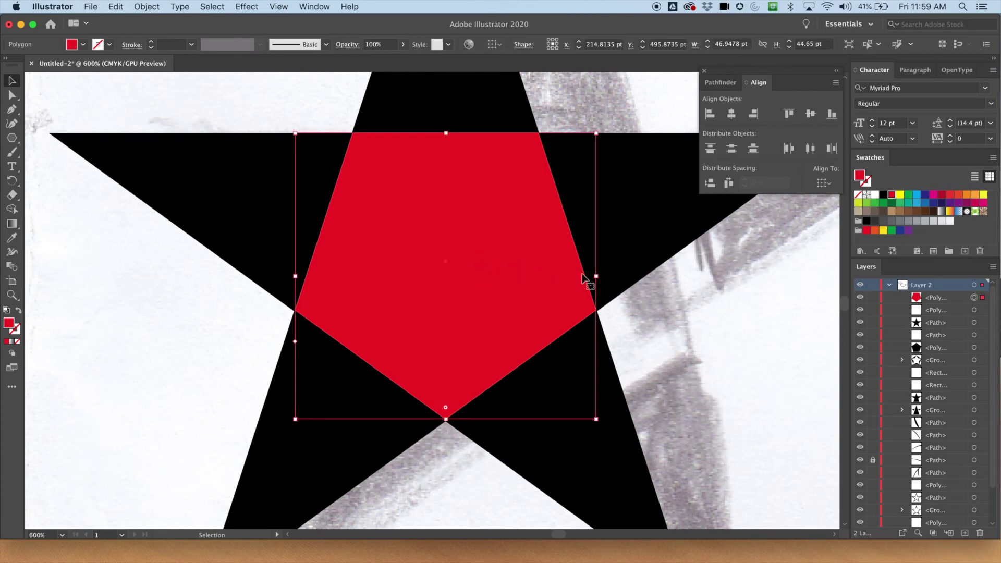
{"action": "key", "text": "a"}
{"action": "key", "text": "super+minus"}
{"action": "key", "text": "super+minus"}
{"action": "key", "text": "super+minus"}
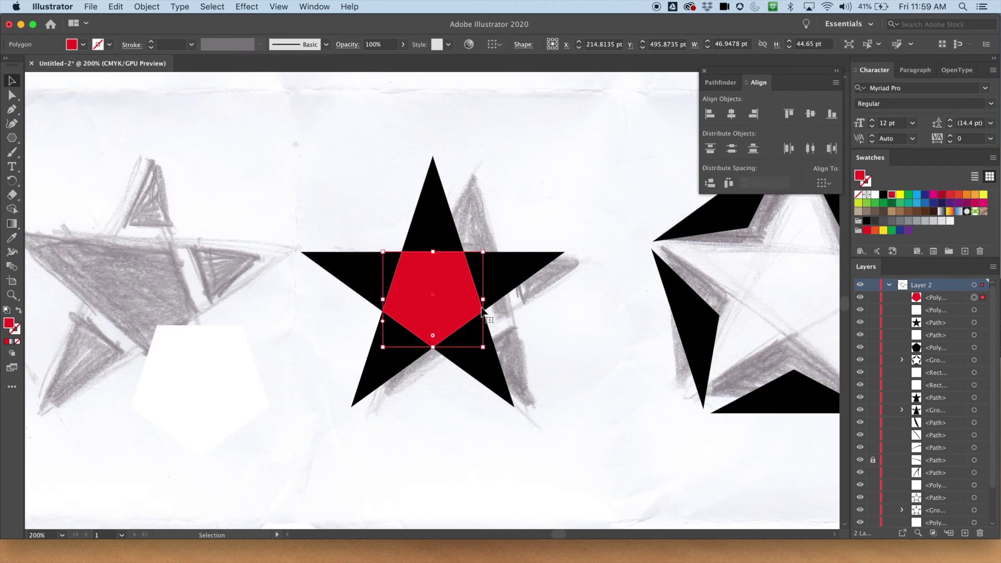
Move the white pentagon onto the star's centre, behind the red pentagon.
{"action": "left_click", "coordinate": [205, 391]}
{"action": "key", "text": "v"}
{"action": "left_click_drag", "start_coordinate": [191, 383], "coordinate": [371, 313]}
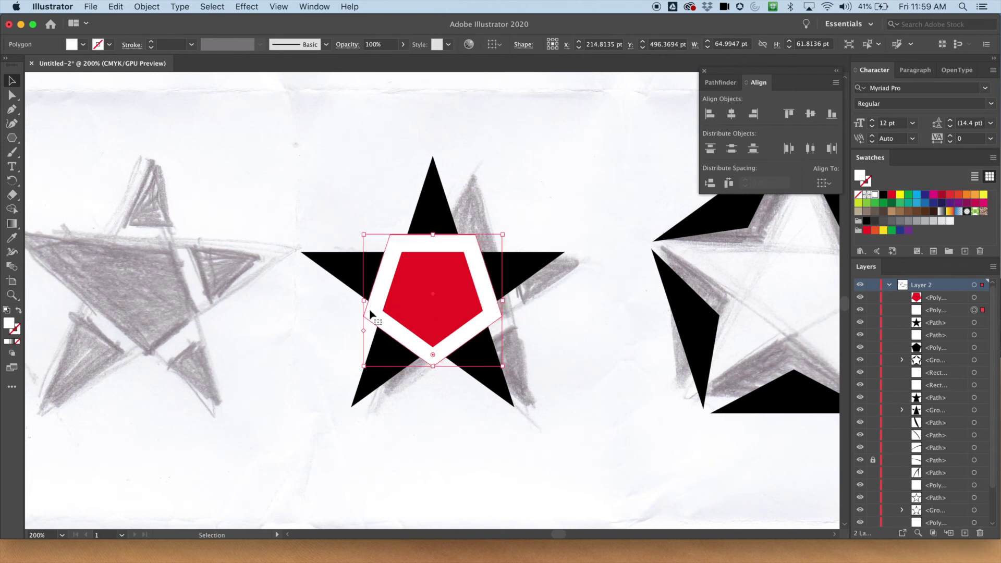
{"action": "left_click", "coordinate": [512, 240]}
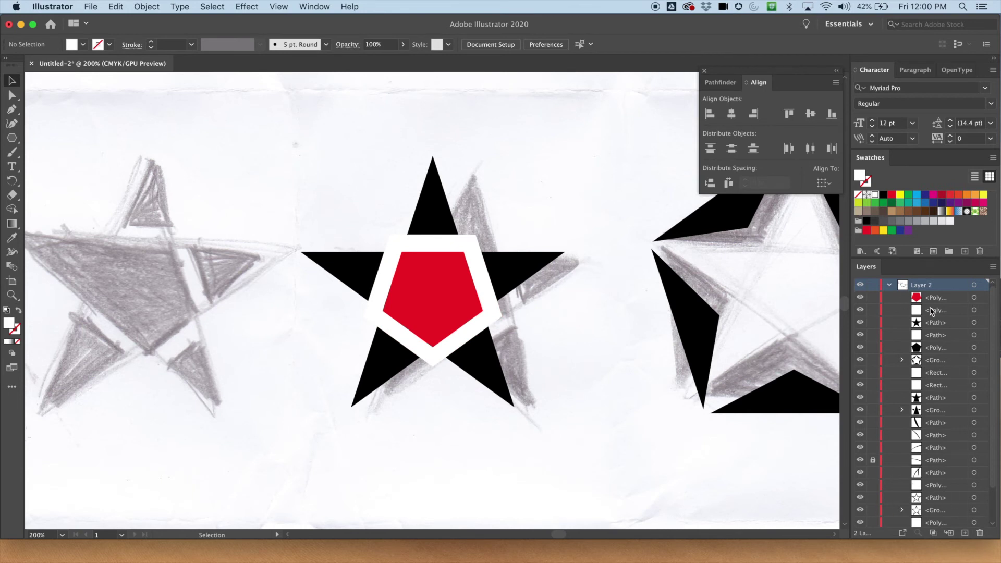
{"action": "scroll", "coordinate": [982, 422], "scroll_direction": "down", "scroll_amount": 3}
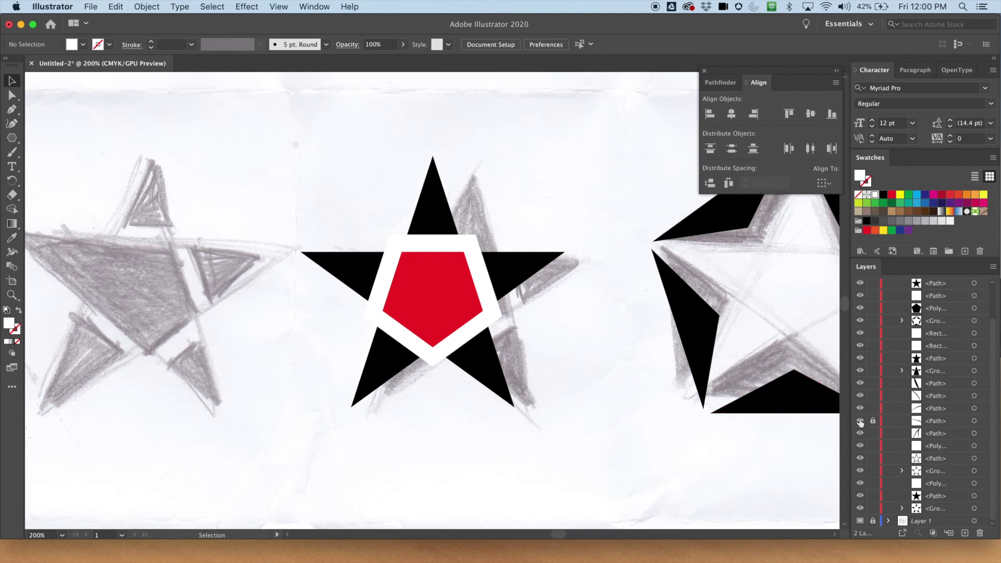
Preview the logo by toggling the sketch layer, then zoom in and nudge the white pentagon.
{"action": "left_click", "coordinate": [861, 522]}
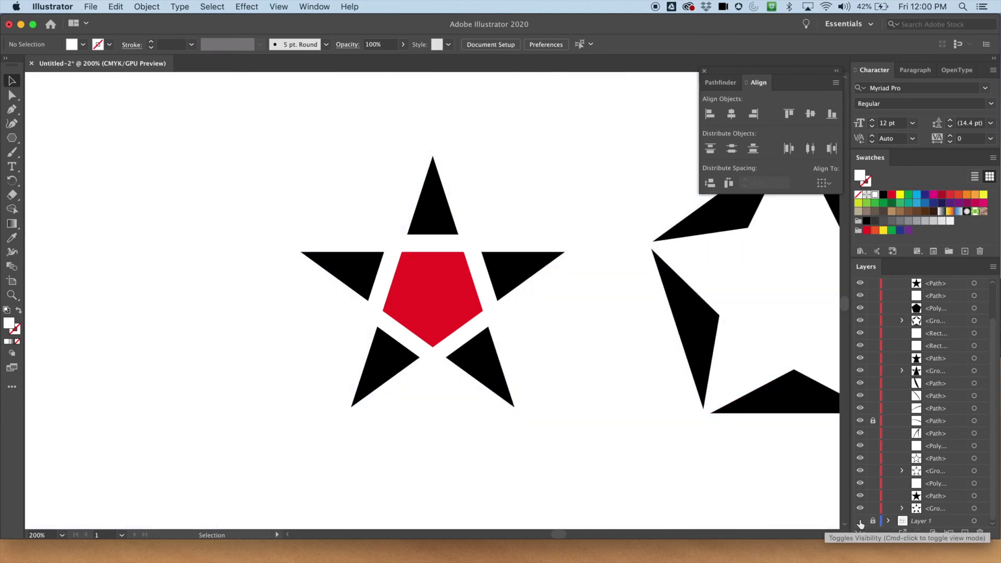
{"action": "left_click", "coordinate": [861, 521]}
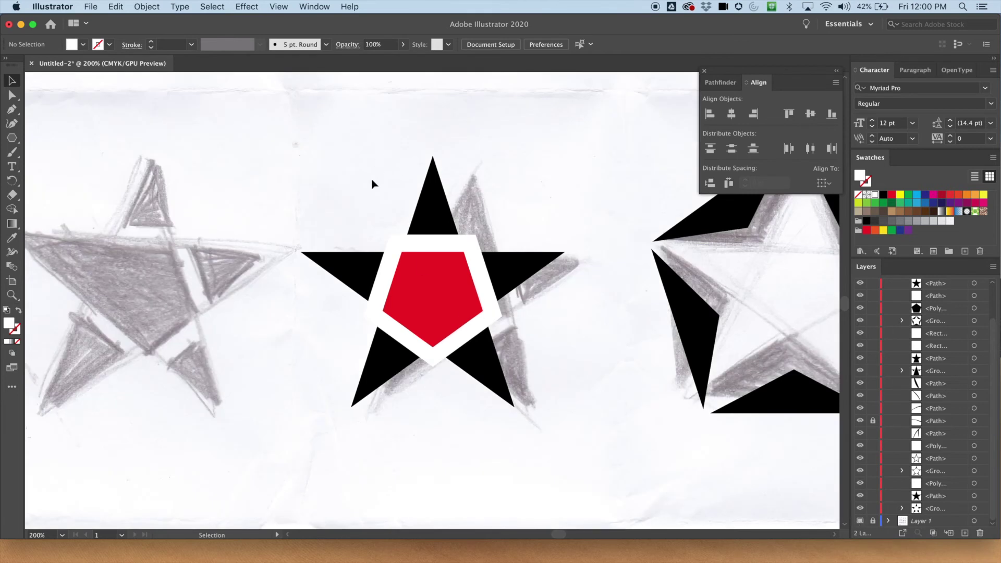
{"action": "left_click", "coordinate": [400, 248]}
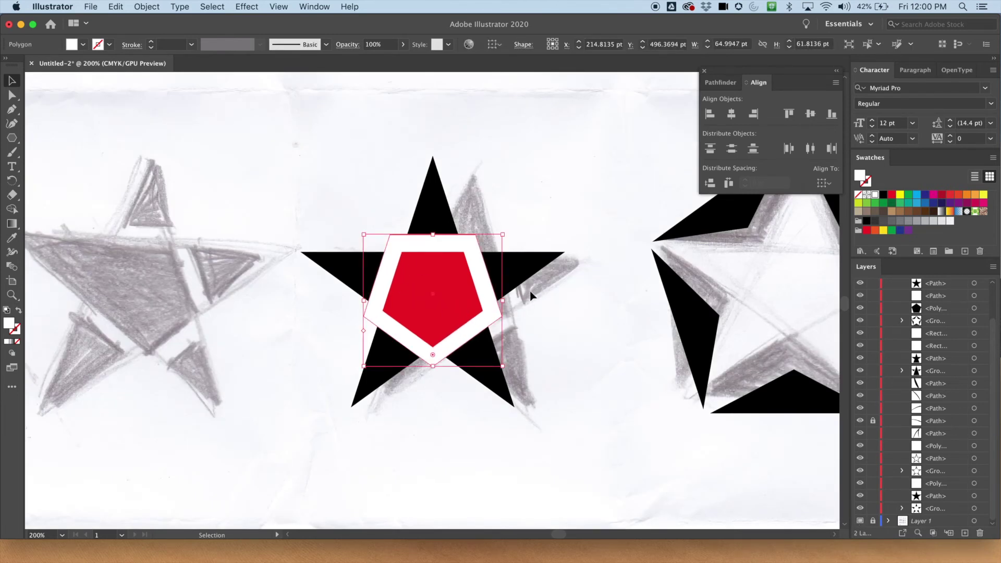
{"action": "key", "text": "super+equal"}
{"action": "key", "text": "super+equal"}
{"action": "mouse_move", "coordinate": [510, 196]}
{"action": "left_mouse_down"}
{"action": "mouse_move", "coordinate": [501, 195]}
{"action": "mouse_move", "coordinate": [512, 179]}
{"action": "left_mouse_up"}
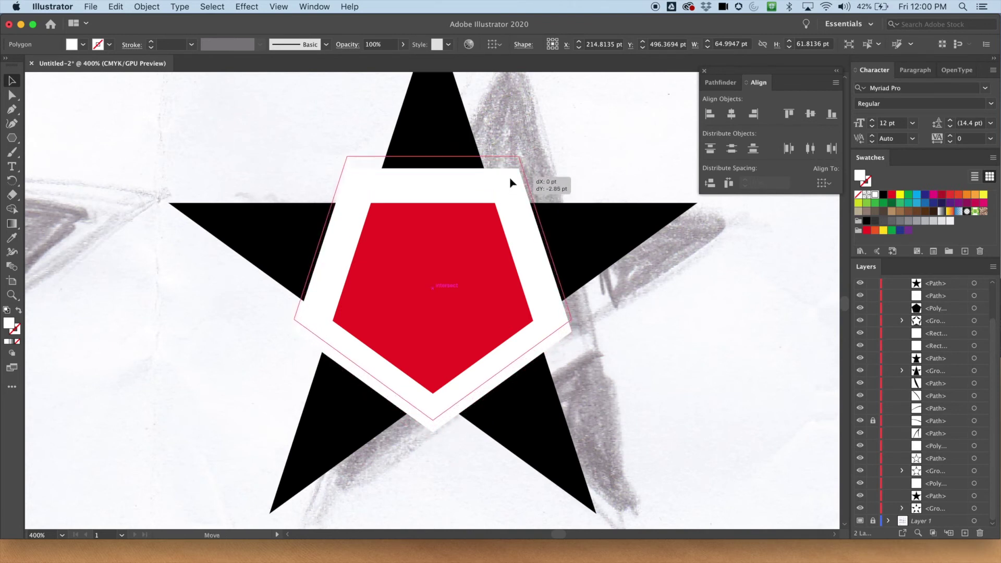
Undo the white pentagon's last move, try vertically centring both pentagons, then undo that alignment.
{"action": "key", "text": "super+z"}
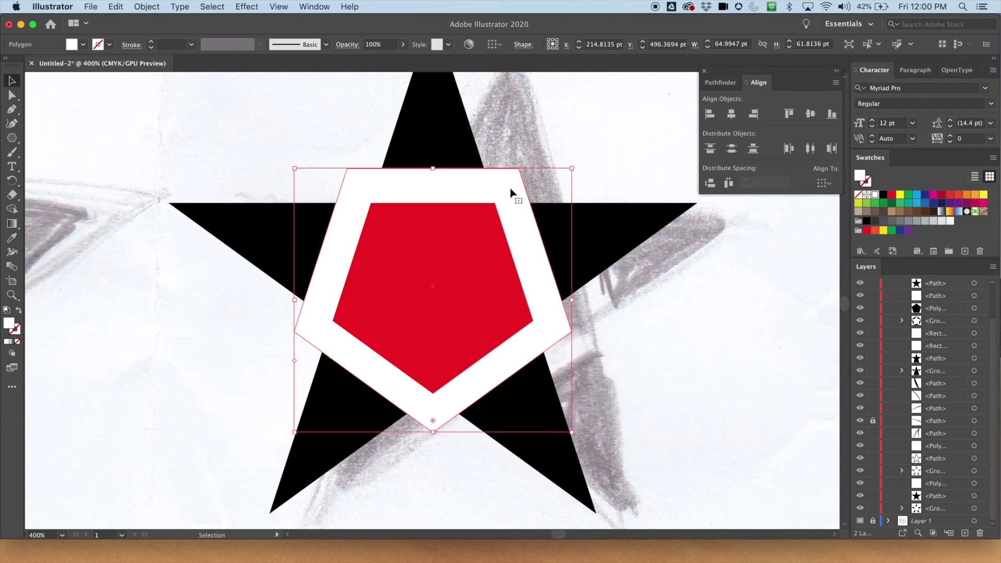
{"action": "left_click", "coordinate": [520, 174], "text": "shift"}
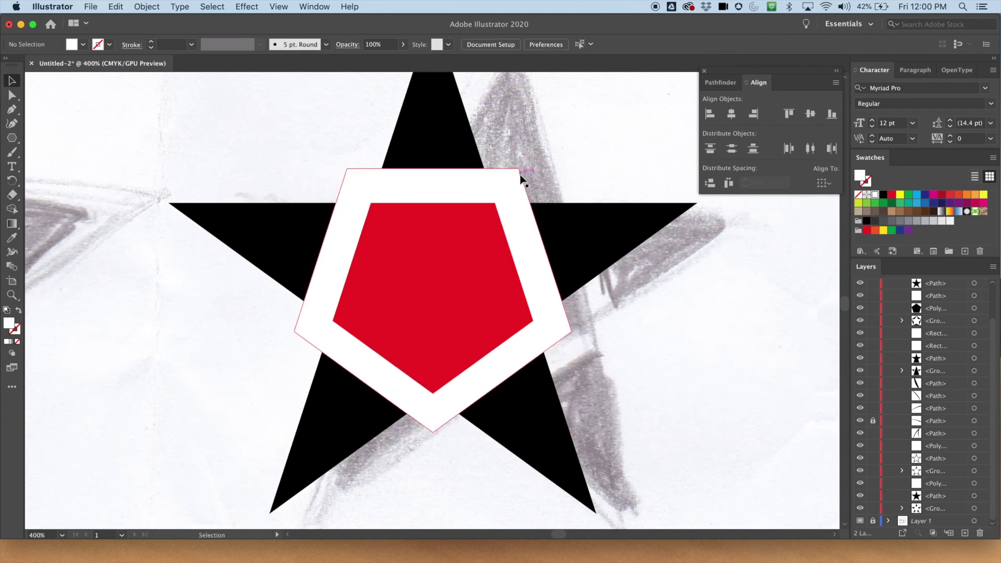
{"action": "left_click", "coordinate": [516, 183], "text": "shift"}
{"action": "left_click", "coordinate": [480, 242], "text": "shift"}
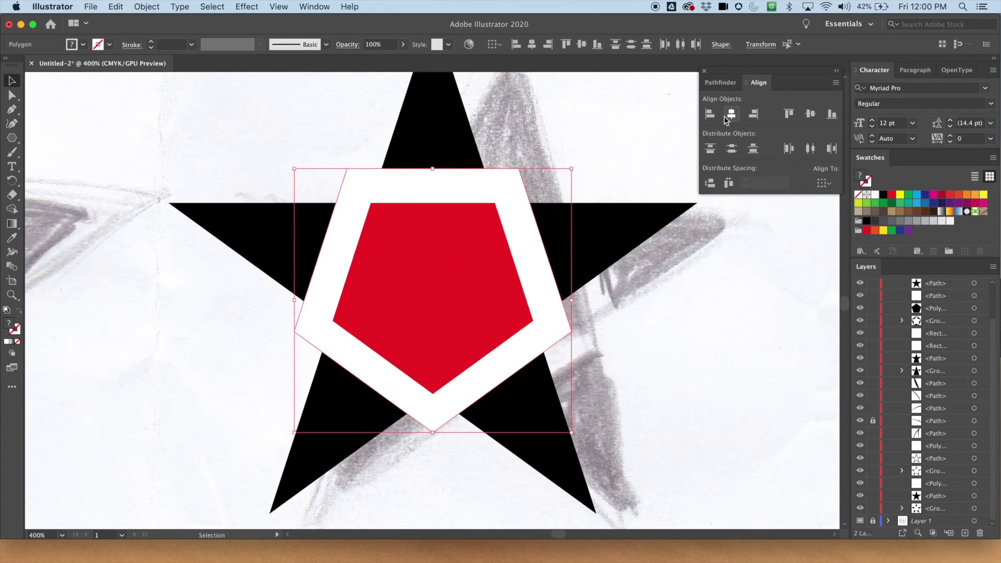
{"action": "left_click", "coordinate": [810, 115]}
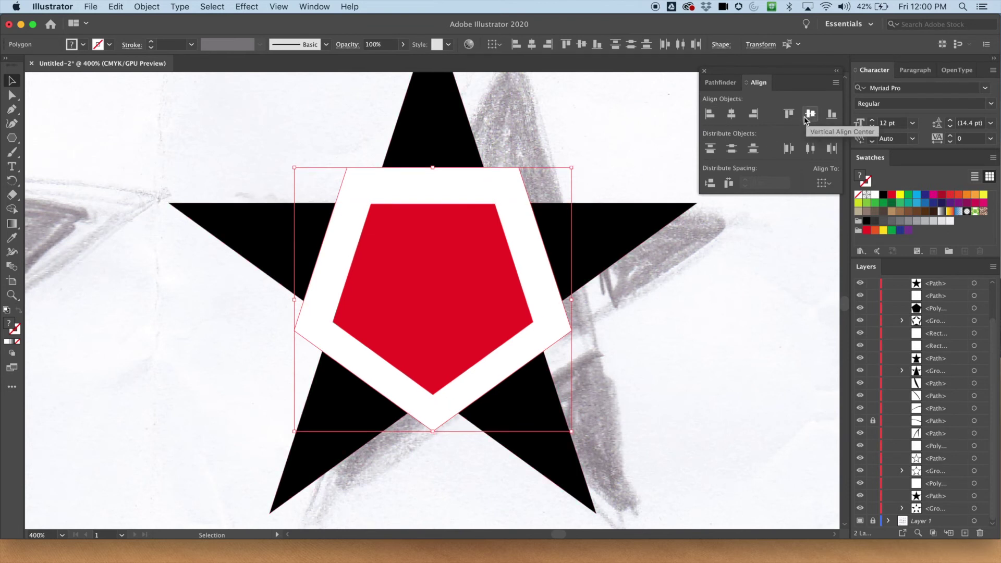
{"action": "left_click", "coordinate": [794, 123]}
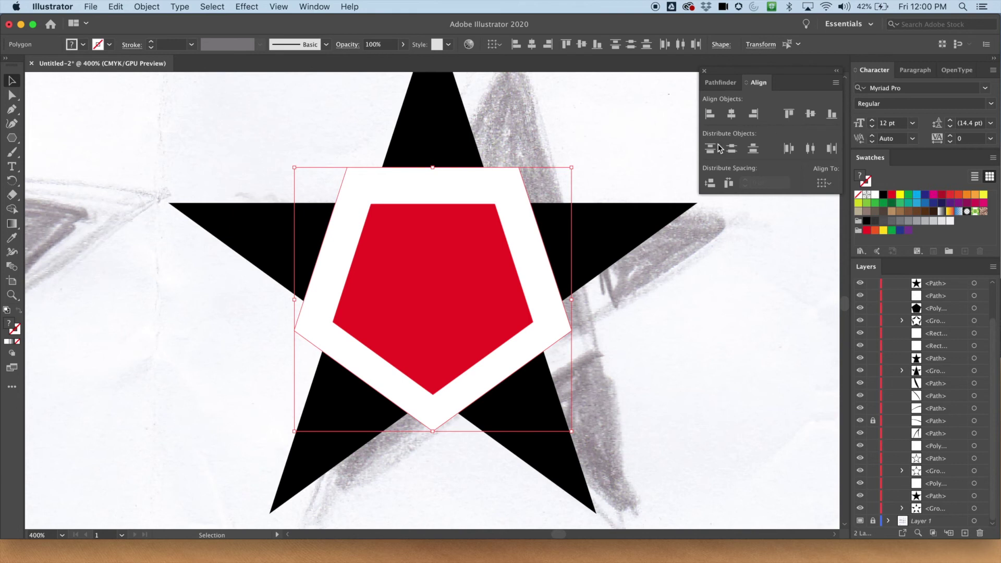
{"action": "key", "text": "ctrl+z"}
{"action": "left_click", "coordinate": [617, 144]}
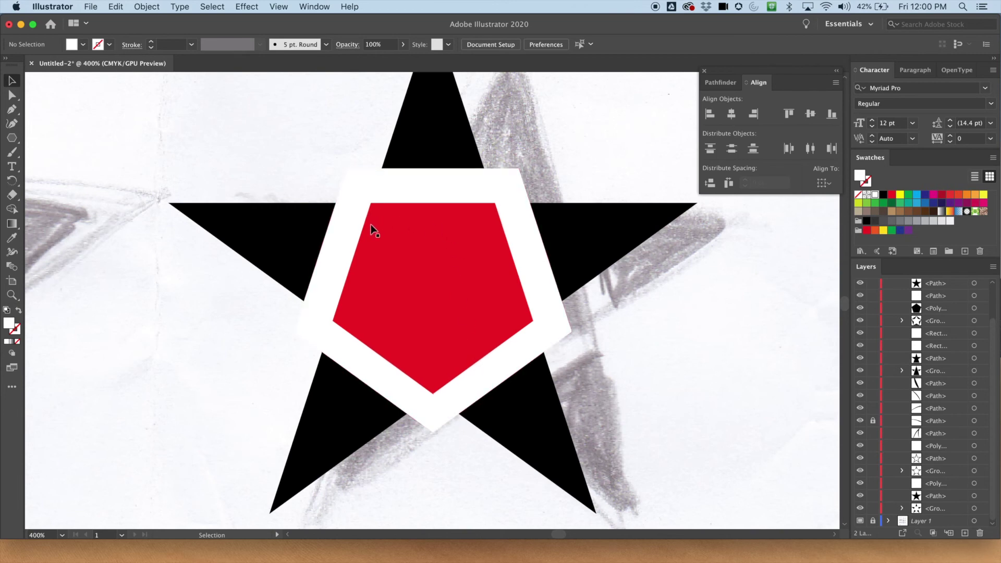
Pan the star into view, check the white pentagon against the star, and zoom out to see it whole.
{"action": "key", "text": "space"}
{"action": "left_click_drag", "start_coordinate": [199, 340], "coordinate": [372, 400]}
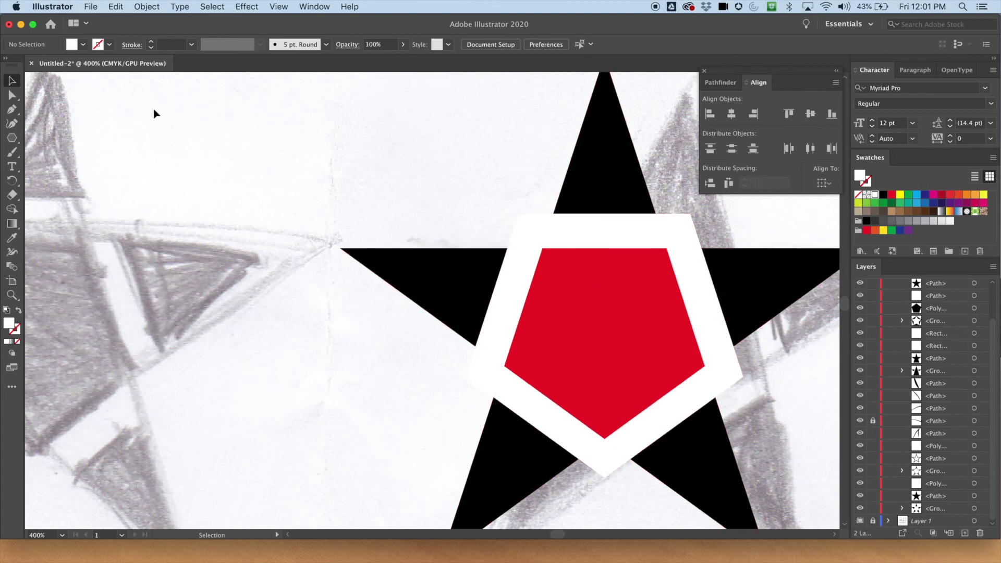
{"action": "left_click", "coordinate": [526, 230]}
{"action": "left_click", "coordinate": [592, 139], "text": "shift"}
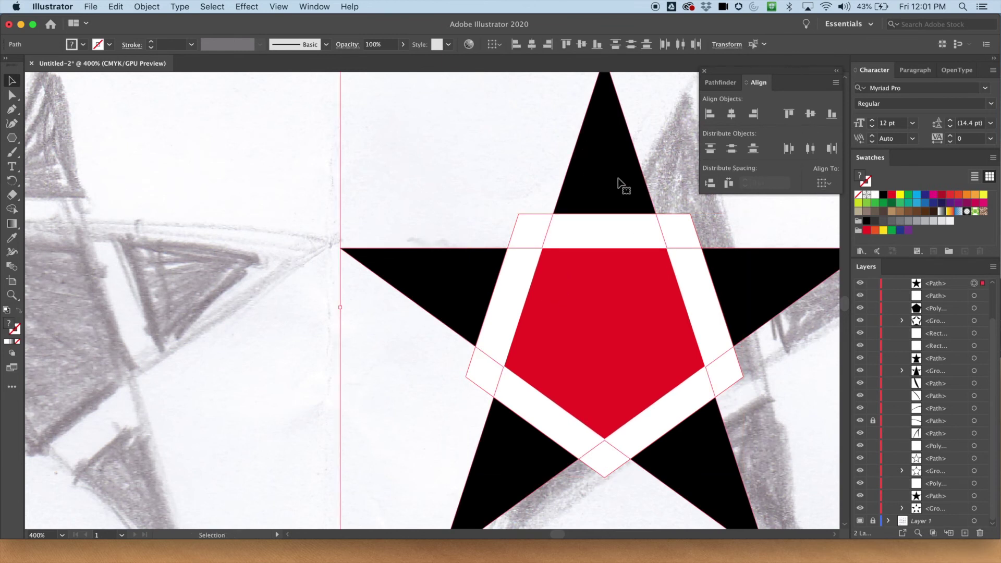
{"action": "left_click", "coordinate": [524, 170]}
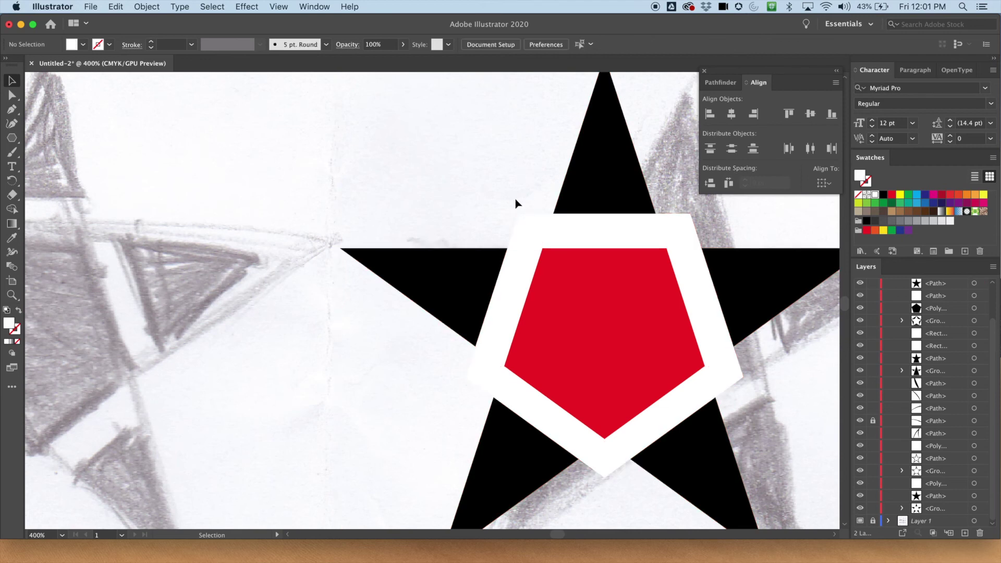
{"action": "key", "text": "super+minus"}
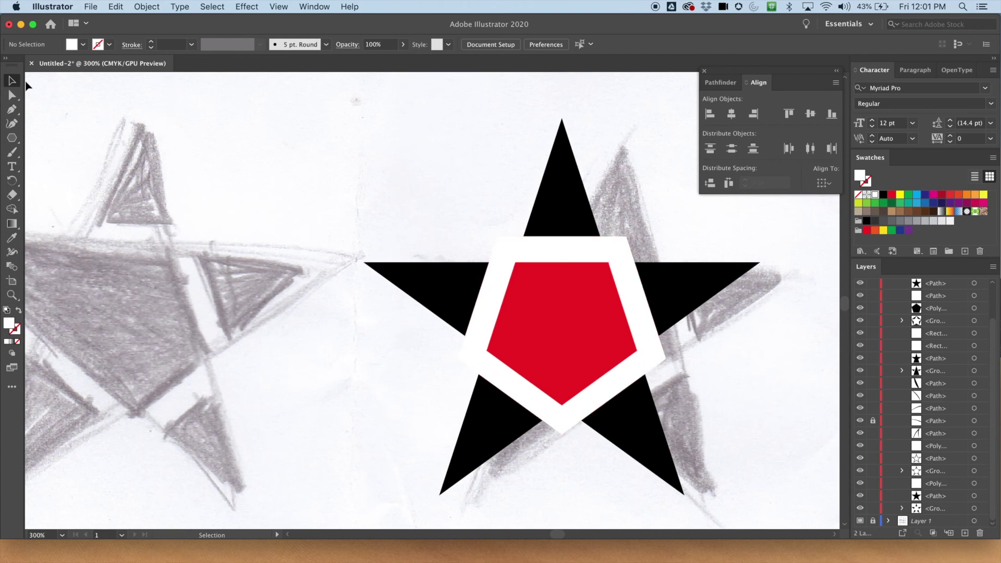
{"action": "left_click", "coordinate": [11, 109]}
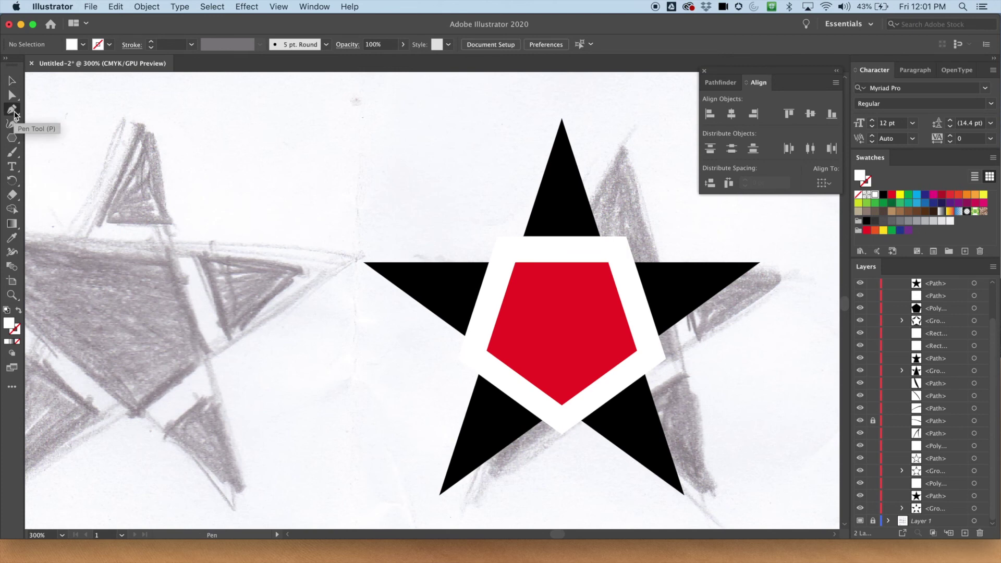
With fill None, draw a closed path from the star's left tip through the pentagon's top-right, lower-right and bottom corners.
{"action": "left_click", "coordinate": [83, 46]}
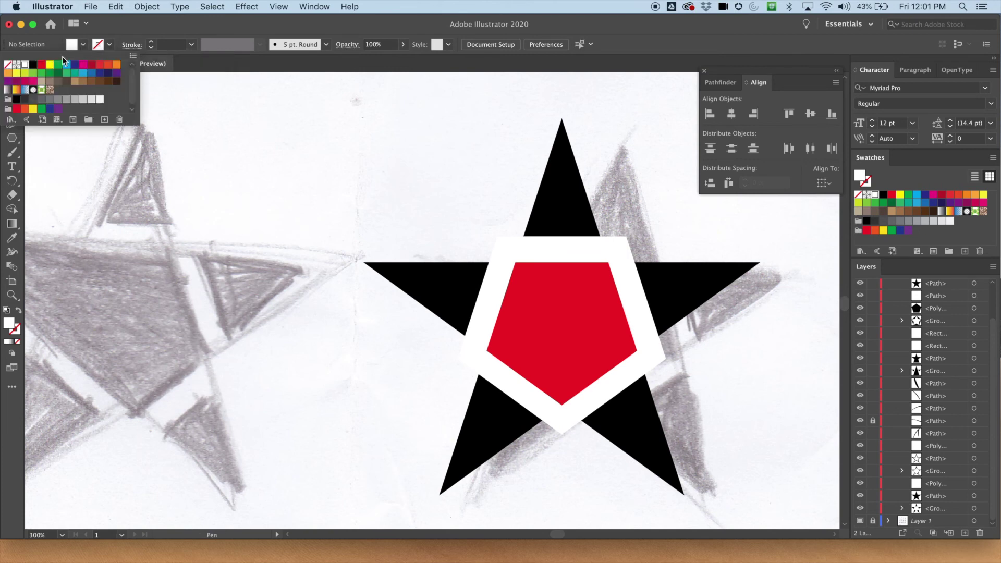
{"action": "left_click", "coordinate": [8, 64]}
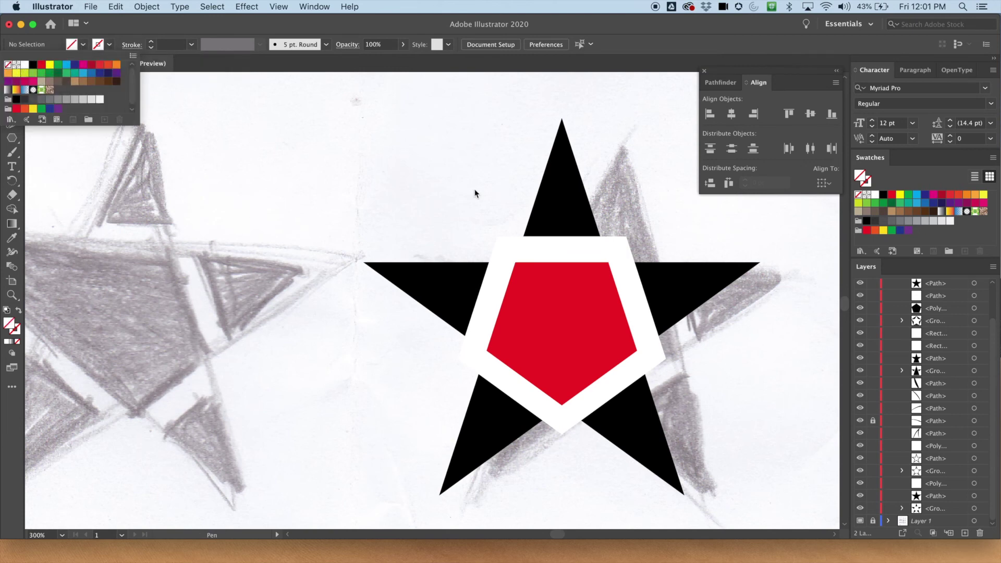
{"action": "left_click", "coordinate": [542, 251]}
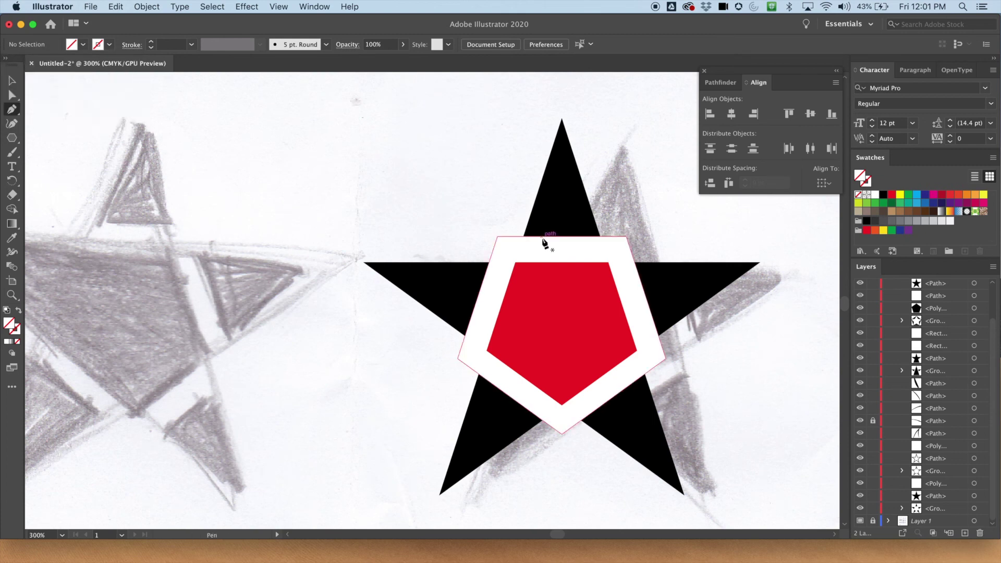
{"action": "key", "text": "super+equal"}
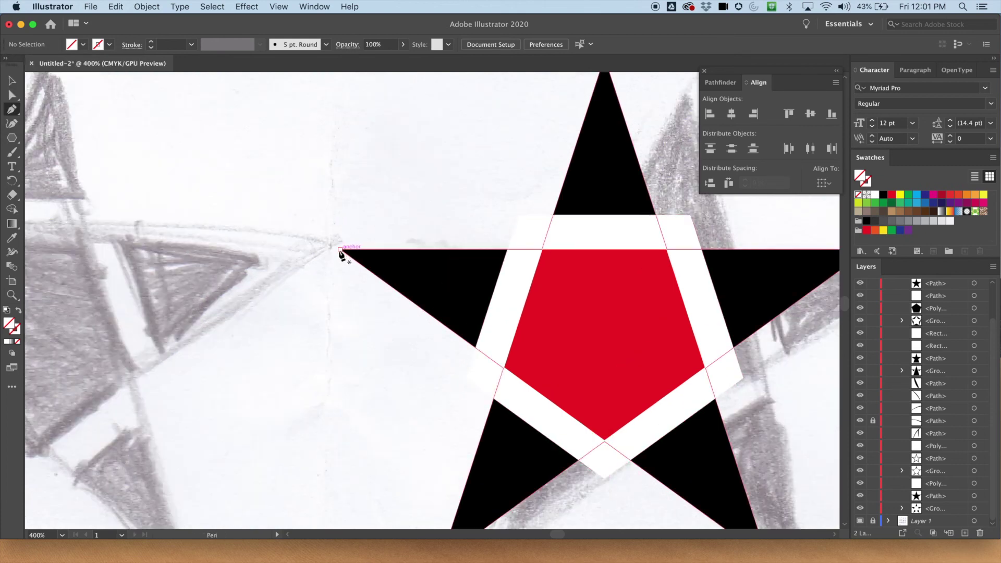
{"action": "left_click", "coordinate": [340, 250]}
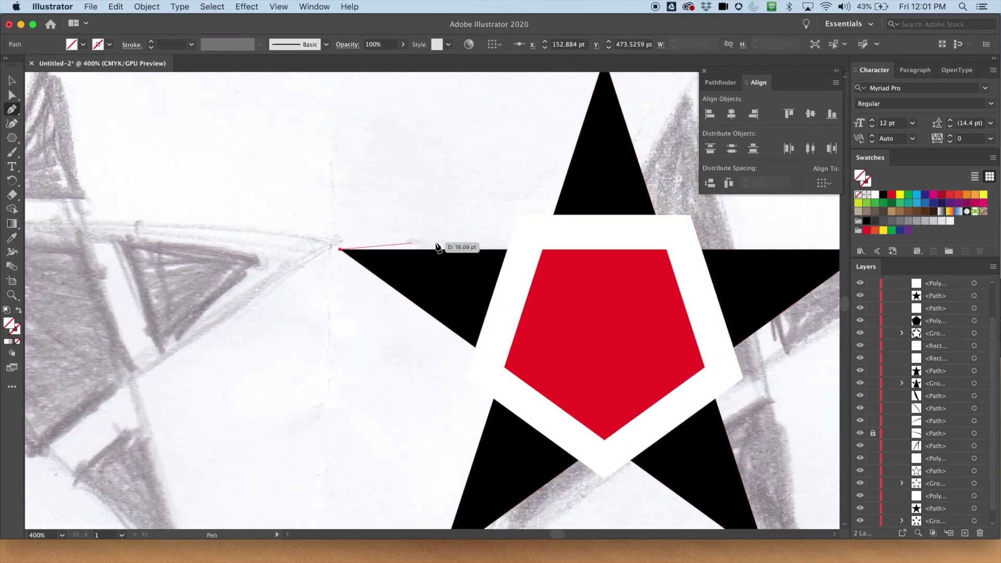
{"action": "left_click", "coordinate": [667, 251]}
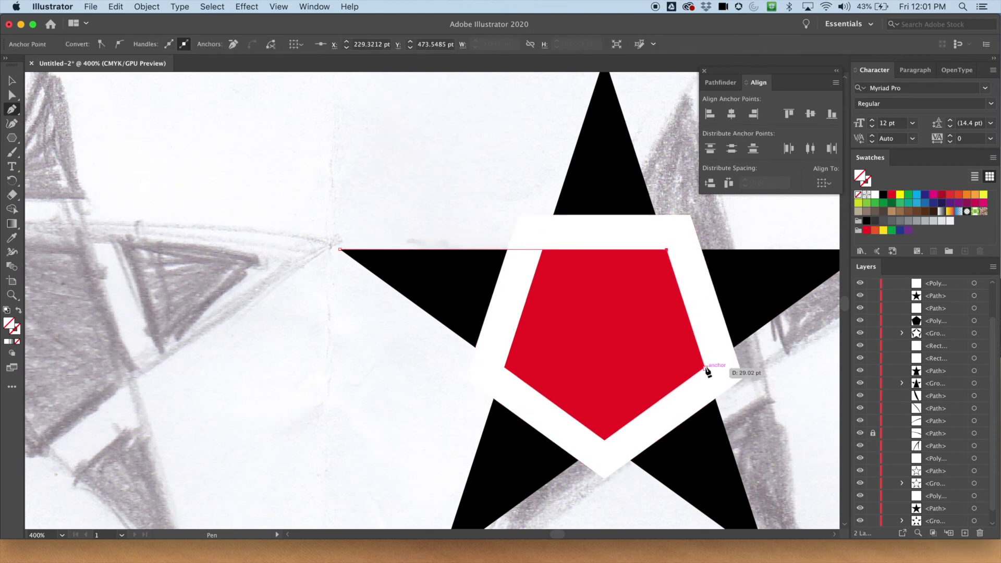
{"action": "left_click", "coordinate": [705, 368]}
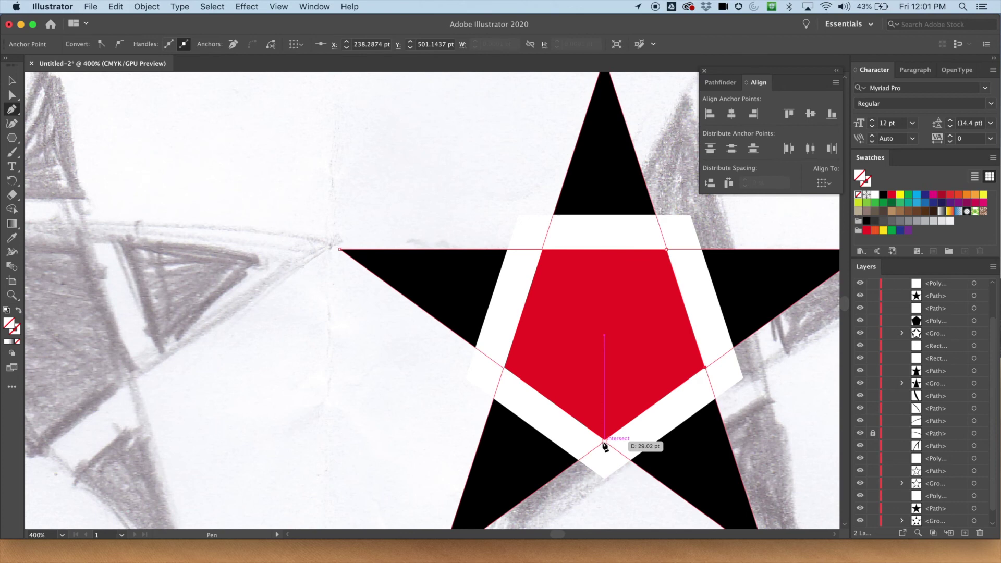
{"action": "left_click", "coordinate": [604, 441]}
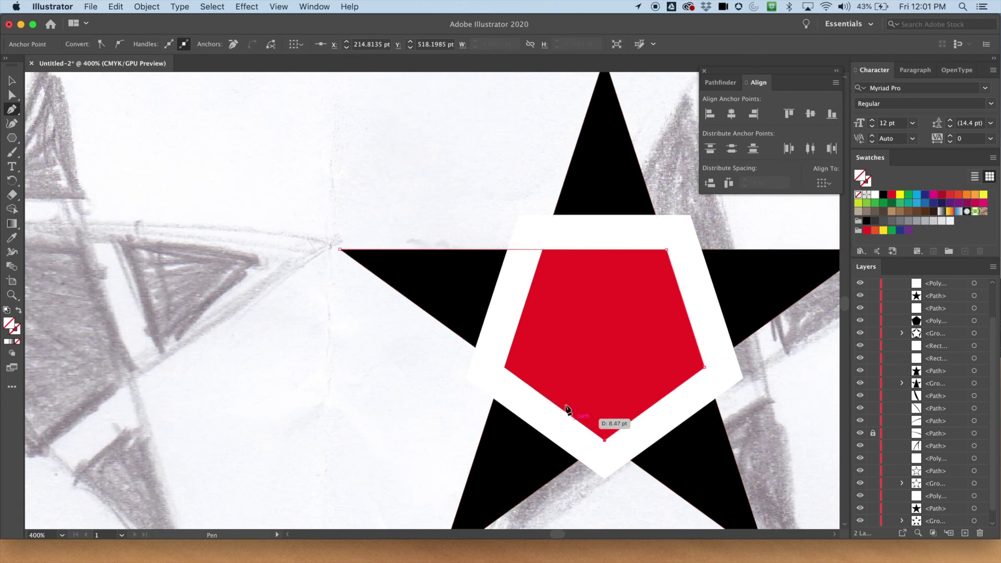
{"action": "left_click", "coordinate": [341, 250]}
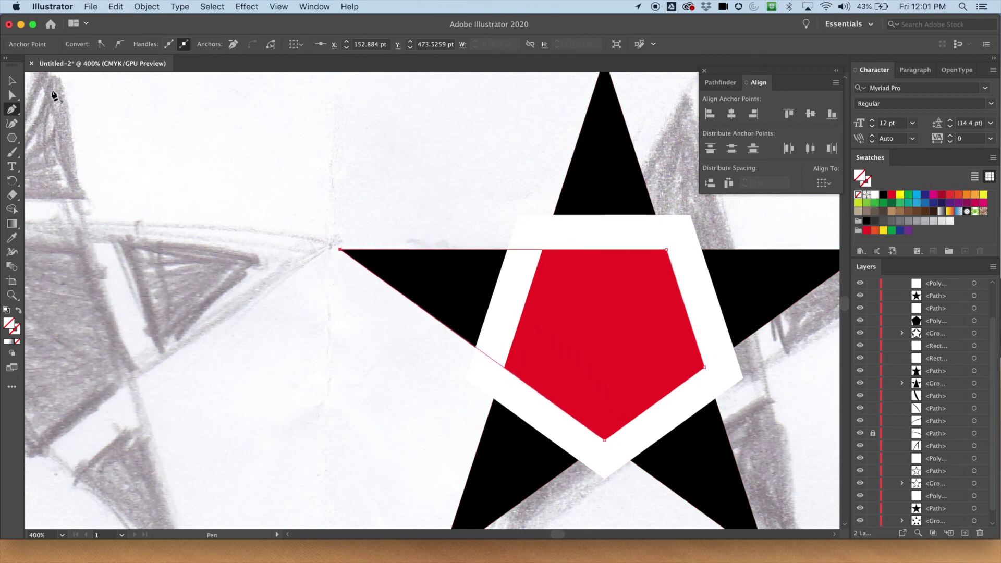
Select the new path in the Layers list, fill it black, and zoom out.
{"action": "left_click", "coordinate": [14, 82]}
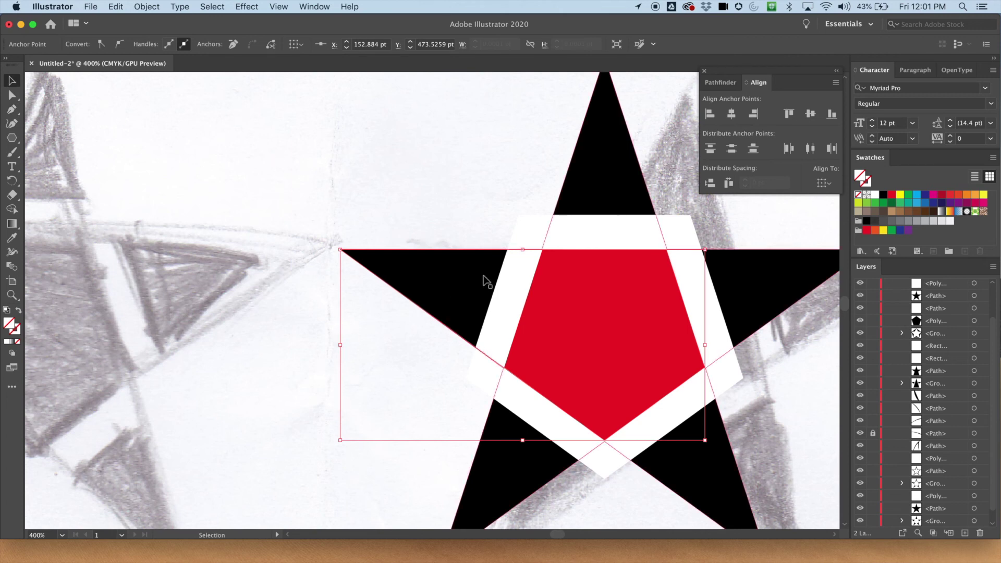
{"action": "scroll", "coordinate": [932, 360], "scroll_direction": "up", "scroll_amount": 3}
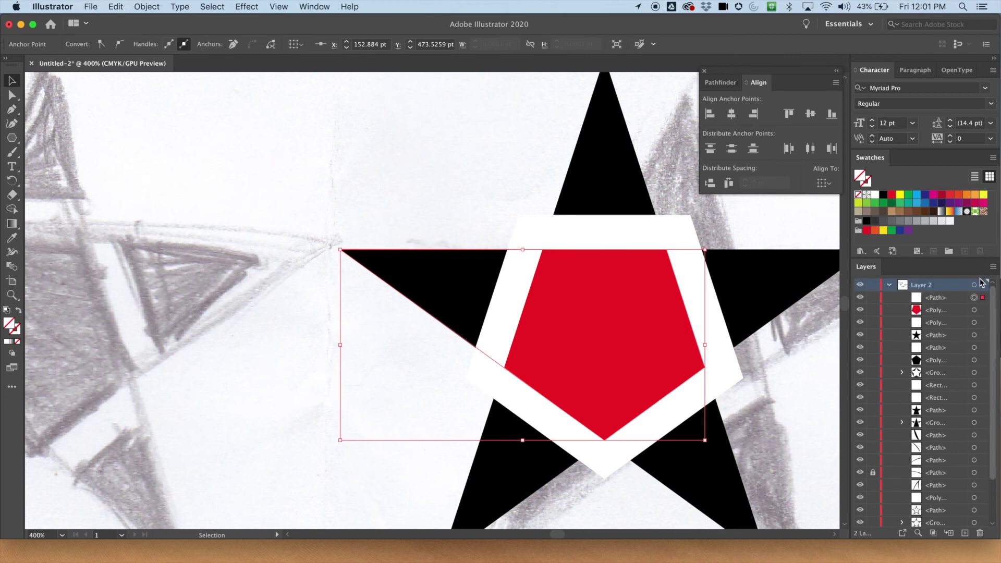
{"action": "left_click", "coordinate": [942, 298]}
{"action": "key", "text": "super+shift+a"}
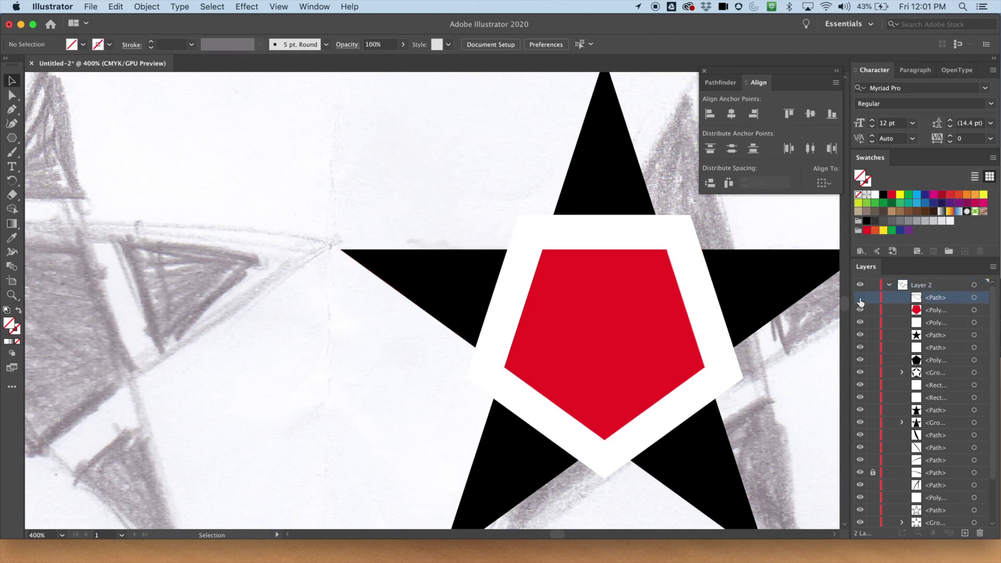
{"action": "left_click", "coordinate": [972, 298]}
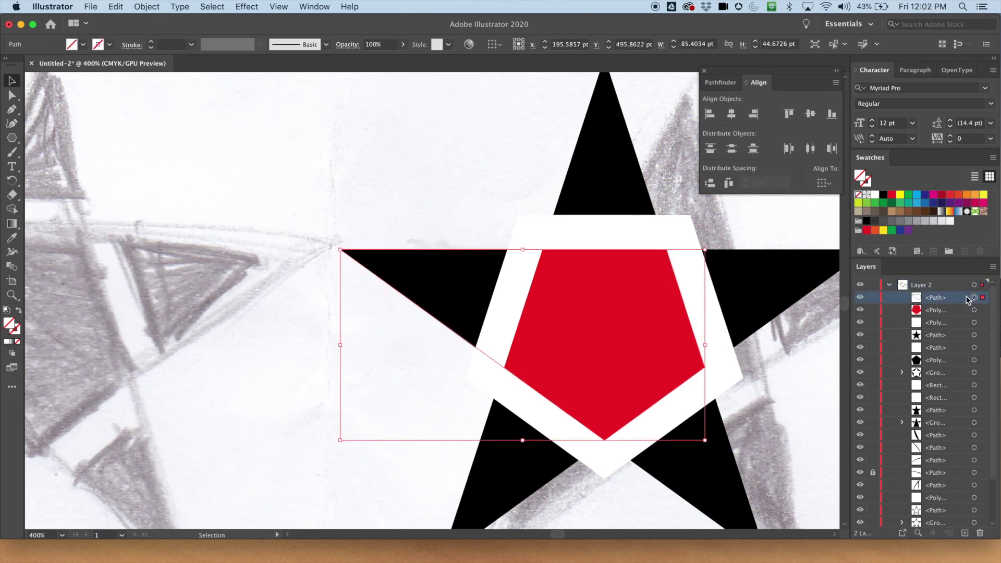
{"action": "left_click", "coordinate": [83, 44]}
{"action": "left_click", "coordinate": [34, 65]}
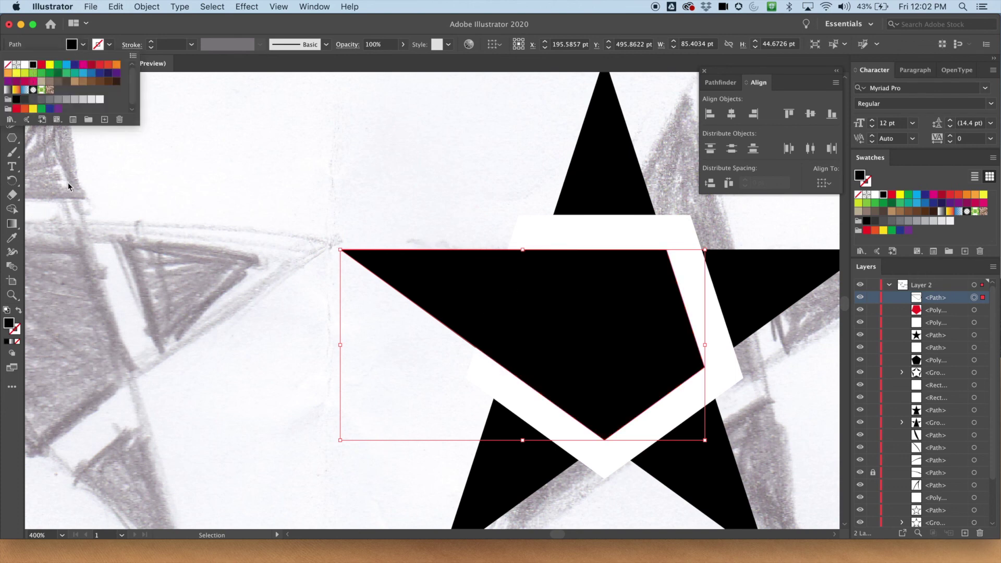
{"action": "key", "text": "Escape"}
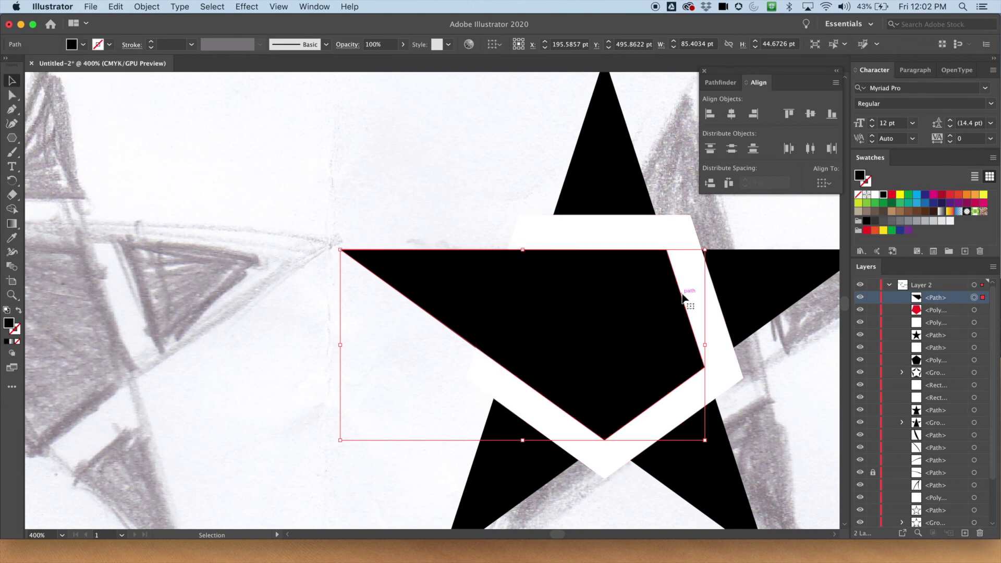
{"action": "key", "text": "a"}
{"action": "key", "text": "super+minus"}
{"action": "key", "text": "super+minus"}
{"action": "key", "text": "v"}
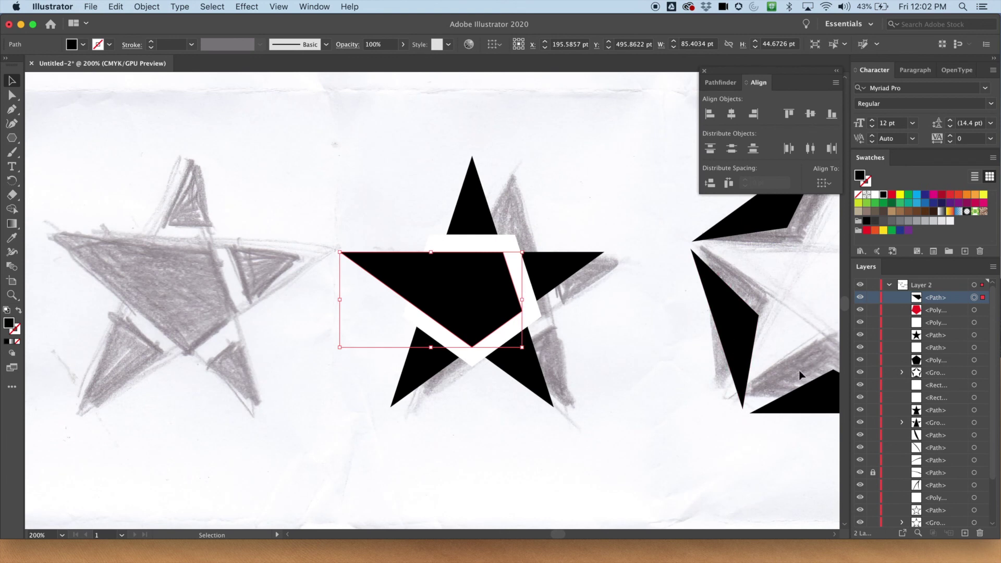
Hide the pencil sketch layer and marquee-select the split star with its band.
{"action": "scroll", "coordinate": [951, 468], "scroll_direction": "down", "scroll_amount": 3}
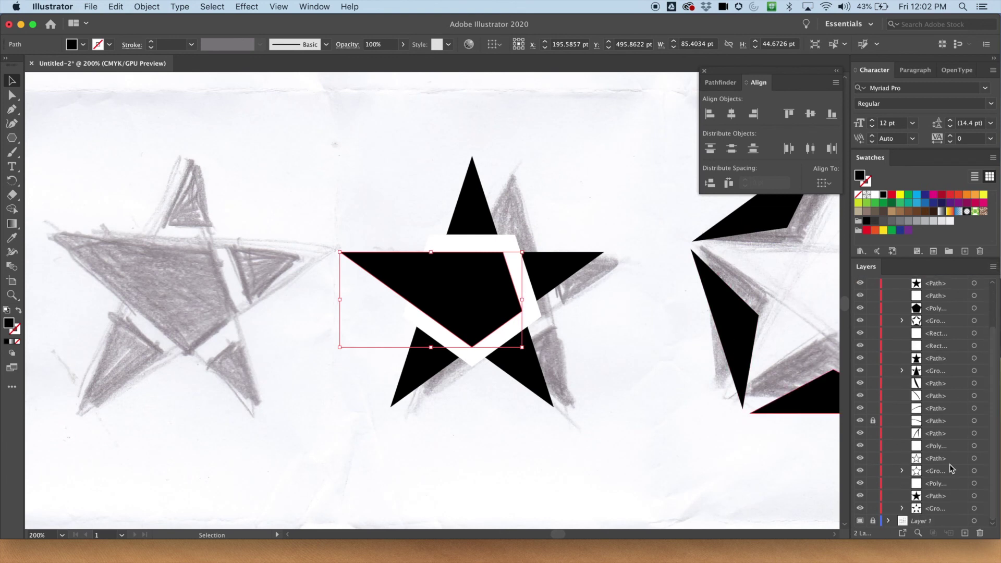
{"action": "left_click", "coordinate": [860, 521]}
{"action": "left_click", "coordinate": [357, 212]}
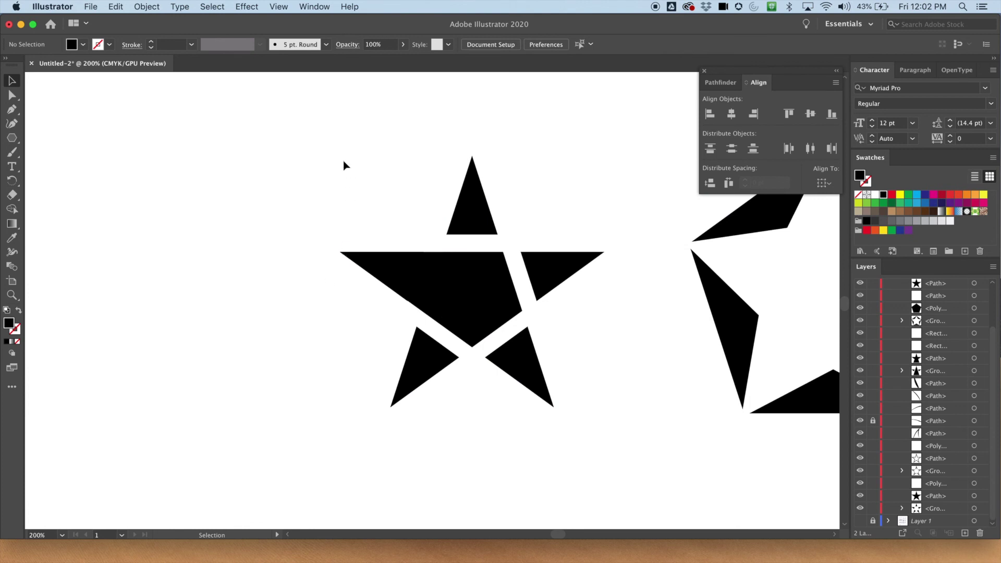
{"action": "scroll", "coordinate": [326, 268], "scroll_direction": "right", "scroll_amount": 5}
{"action": "scroll", "coordinate": [326, 268], "scroll_direction": "down", "scroll_amount": 3}
{"action": "scroll", "coordinate": [188, 308], "scroll_direction": "up", "scroll_amount": 2}
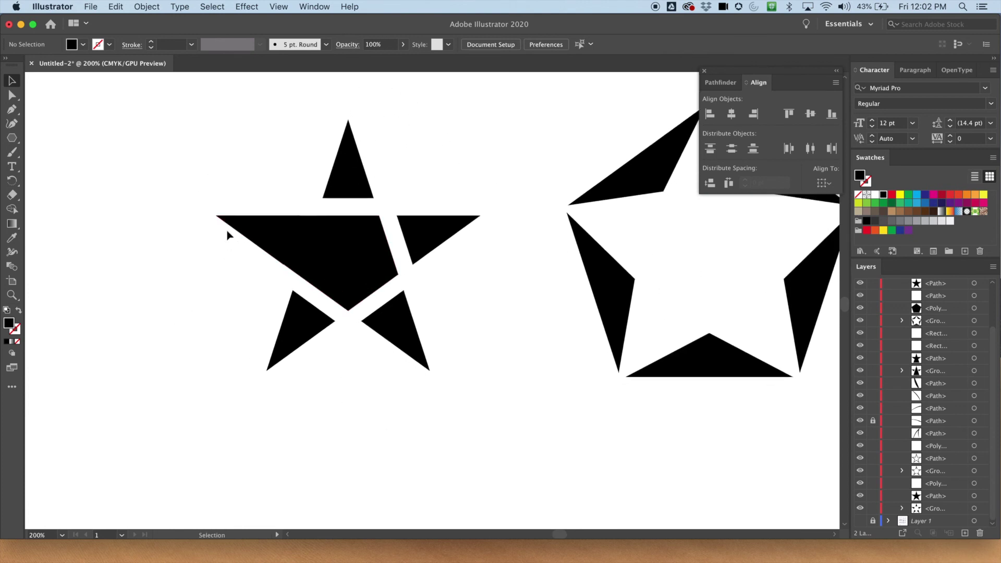
{"action": "left_click_drag", "start_coordinate": [199, 174], "coordinate": [438, 385]}
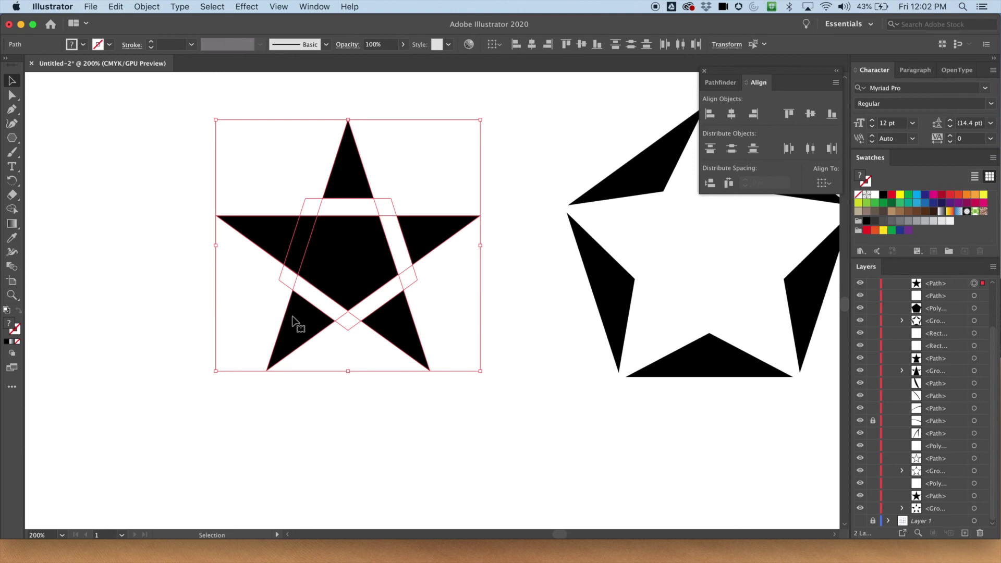
Zoom out and Option-drag a copy of the star onto the pasteboard left of the artboard.
{"action": "key", "text": "a"}
{"action": "key", "text": "super+minus"}
{"action": "key", "text": "super+minus"}
{"action": "key", "text": "super+minus"}
{"action": "key", "text": "v"}
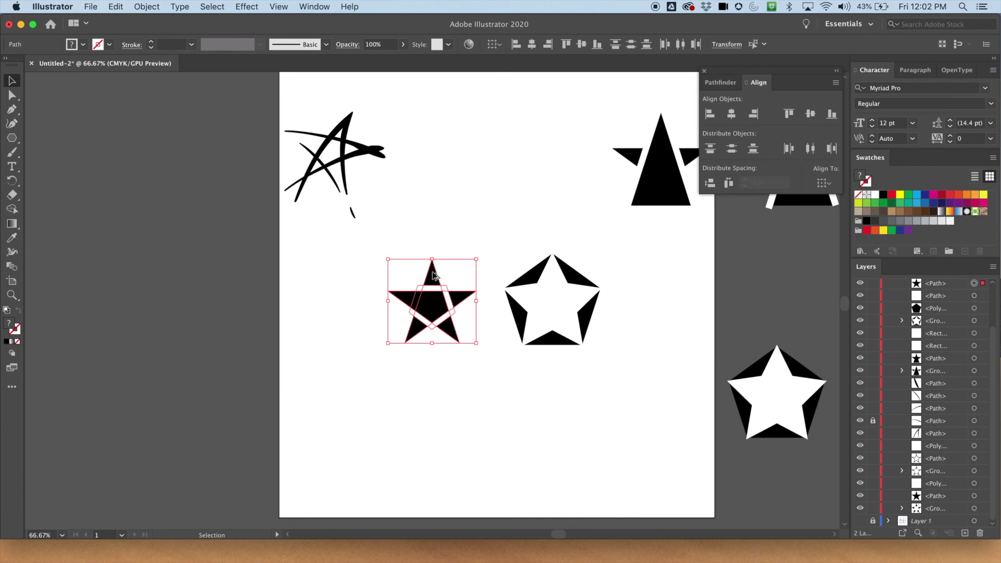
{"action": "left_click_drag", "start_coordinate": [432, 277], "coordinate": [142, 313]}
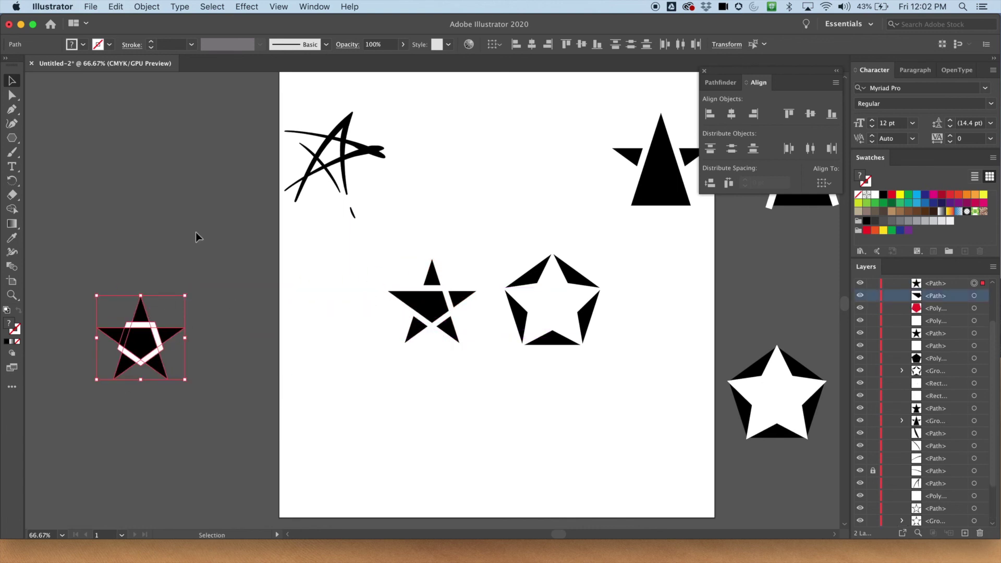
{"action": "left_click", "coordinate": [411, 279]}
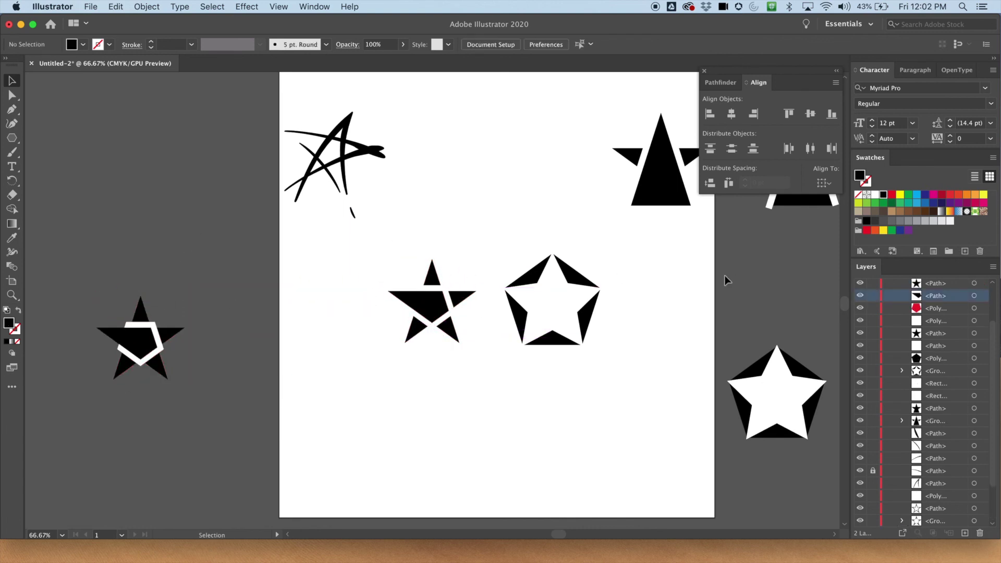
Select all parts of the middle star and zoom in on it.
{"action": "left_click_drag", "start_coordinate": [471, 260], "coordinate": [394, 364]}
{"action": "key", "text": "a"}
{"action": "key", "text": "super+equal"}
{"action": "key", "text": "super+equal"}
{"action": "key", "text": "super+equal"}
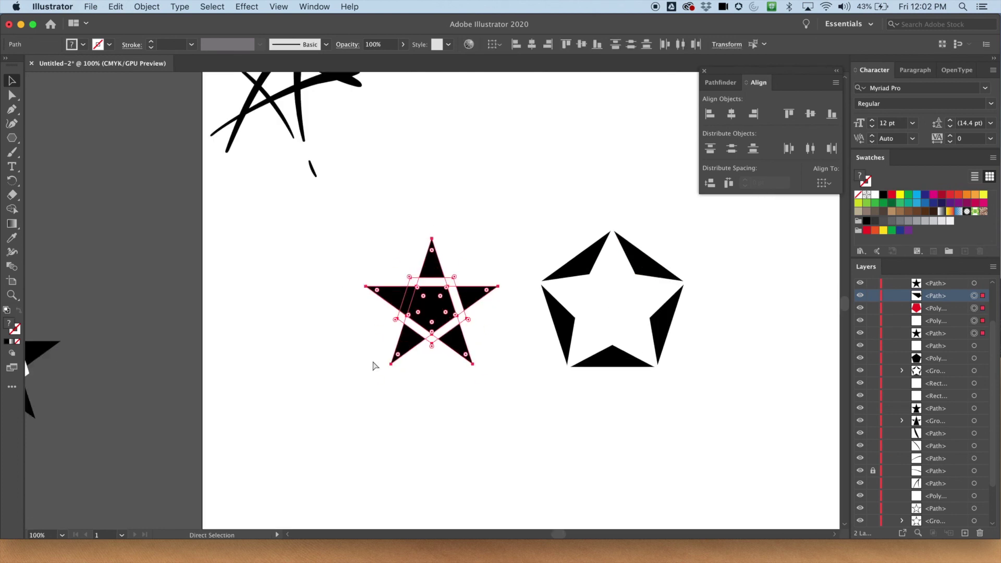
{"action": "key", "text": "v"}
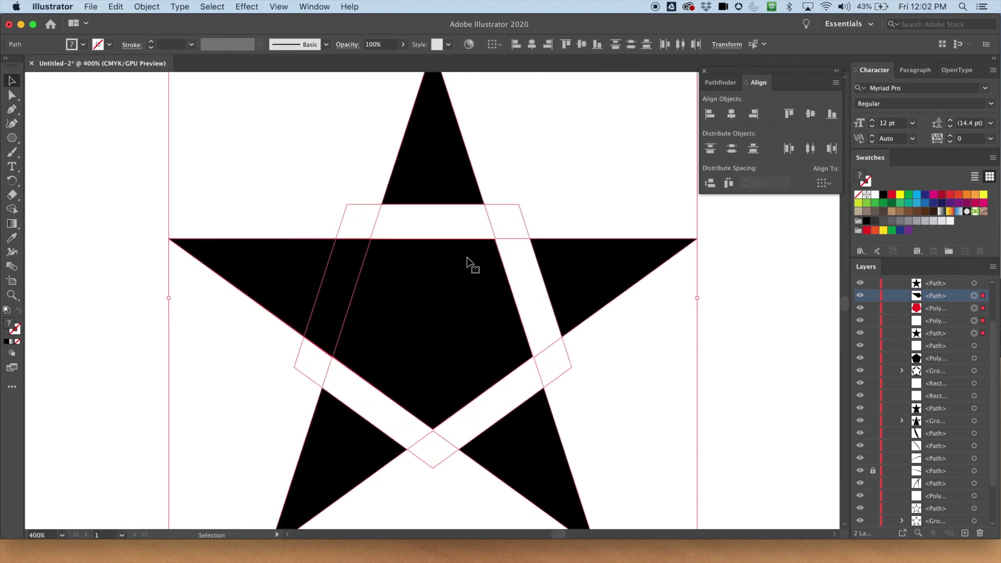
{"action": "left_click", "coordinate": [455, 233]}
Subtract the white pentagon band from the black star with Pathfinder's Minus Front.
{"action": "left_click", "coordinate": [665, 166]}
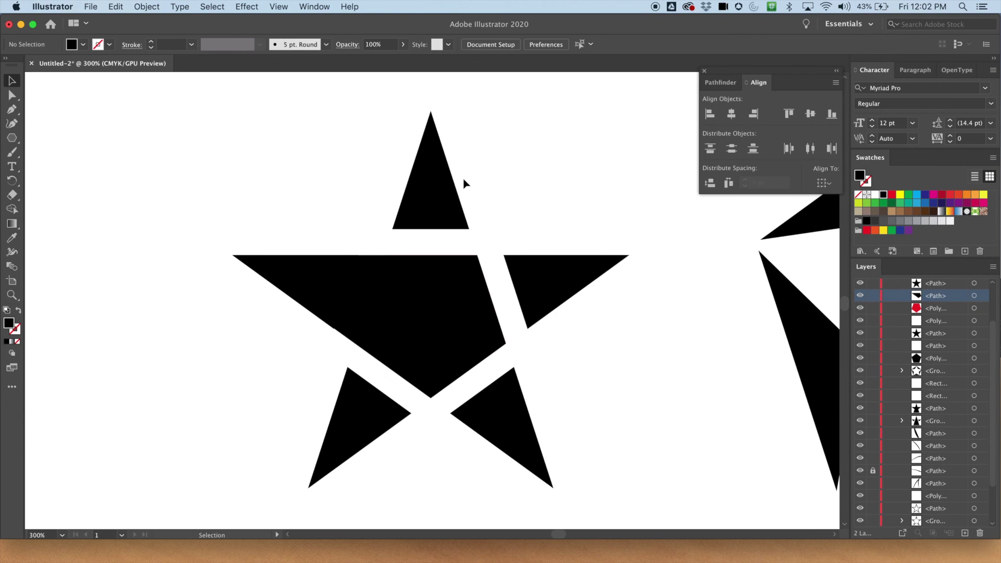
{"action": "left_click", "coordinate": [405, 244]}
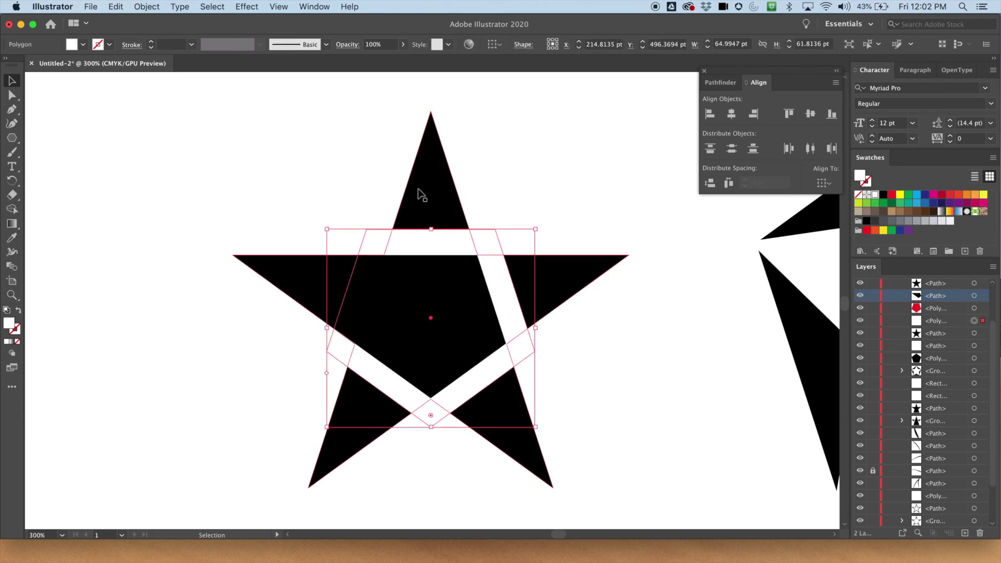
{"action": "left_click", "coordinate": [430, 167], "text": "shift"}
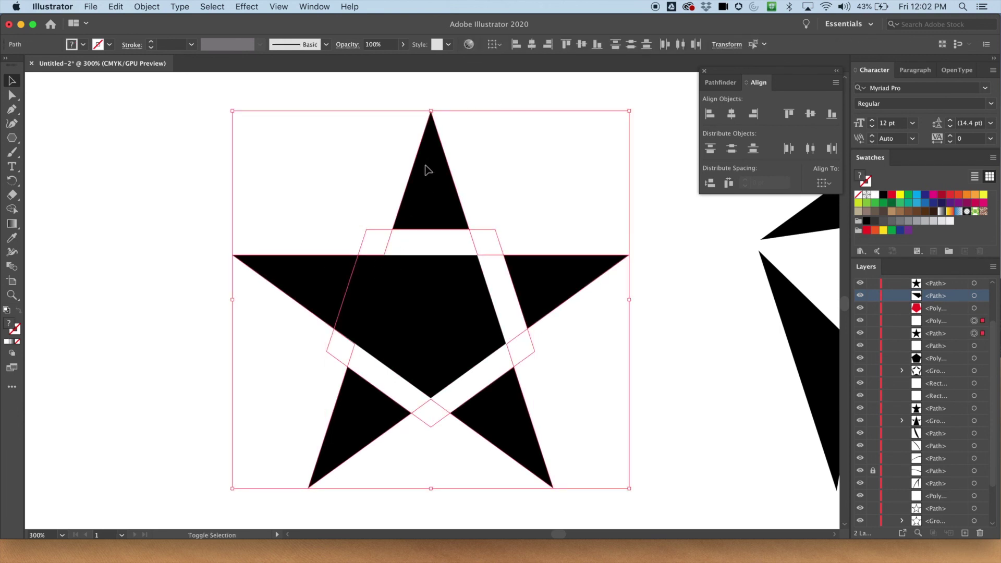
{"action": "left_click", "coordinate": [720, 83]}
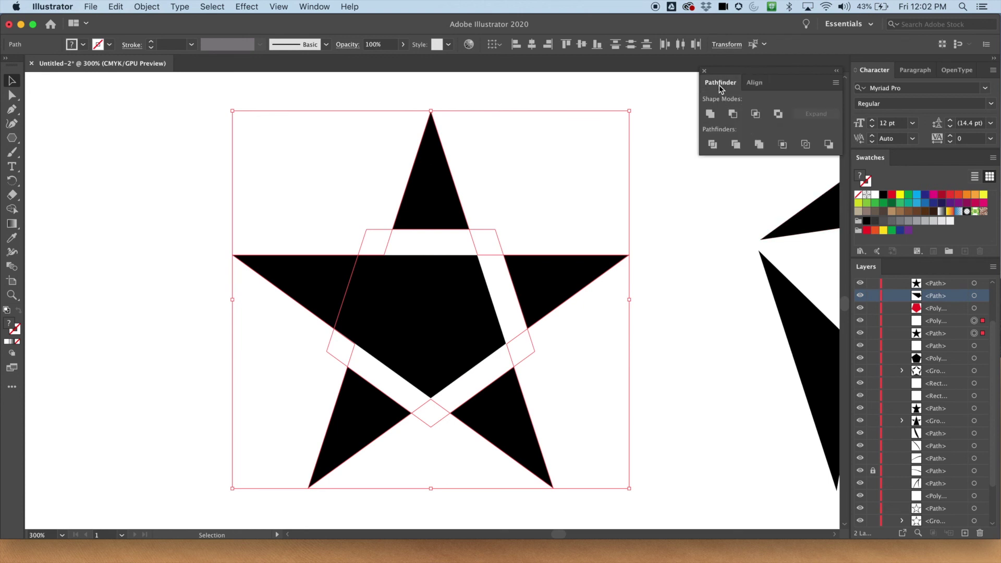
{"action": "left_click", "coordinate": [733, 115]}
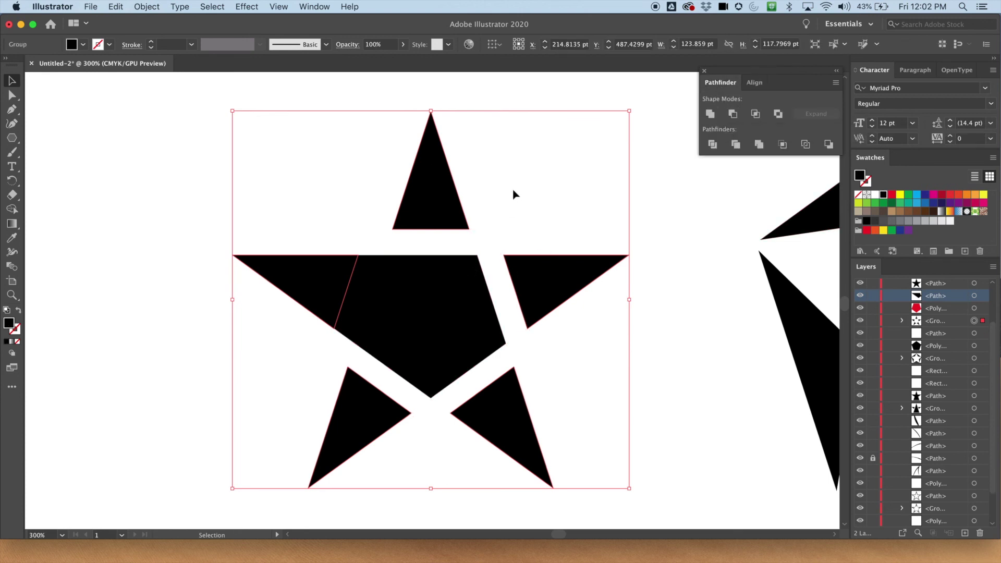
Toggle the covering shape's visibility to check the cut, then delete the red centre pentagon.
{"action": "left_click", "coordinate": [648, 205]}
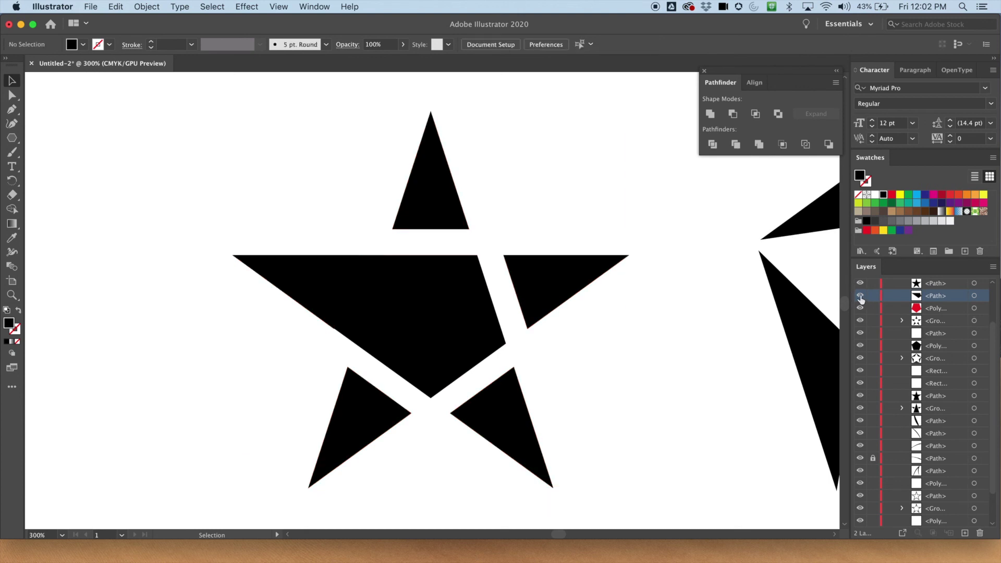
{"action": "left_click", "coordinate": [861, 297]}
{"action": "left_click", "coordinate": [861, 296]}
{"action": "left_click", "coordinate": [861, 296]}
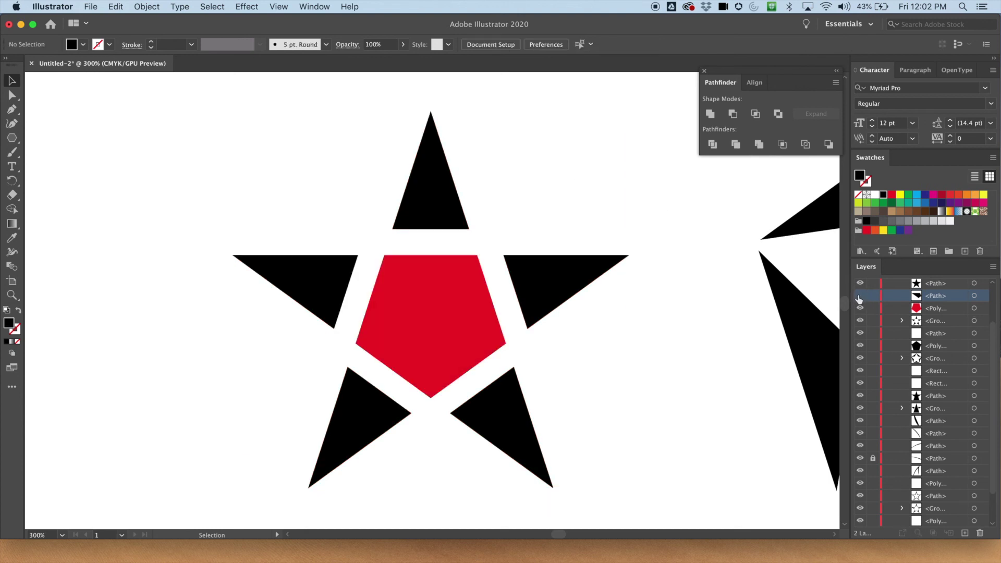
{"action": "left_click", "coordinate": [860, 296]}
{"action": "left_click", "coordinate": [860, 297]}
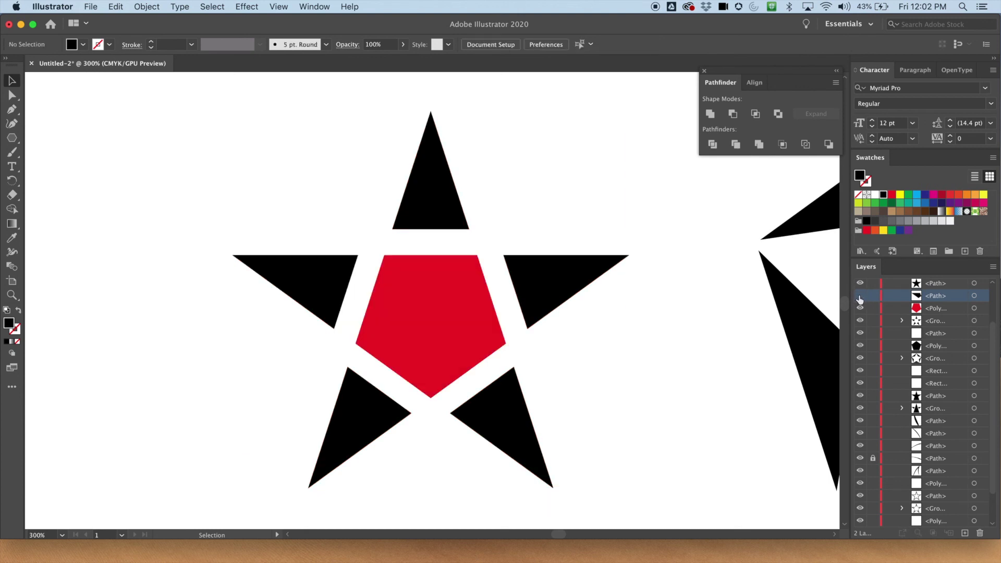
{"action": "left_click", "coordinate": [431, 324]}
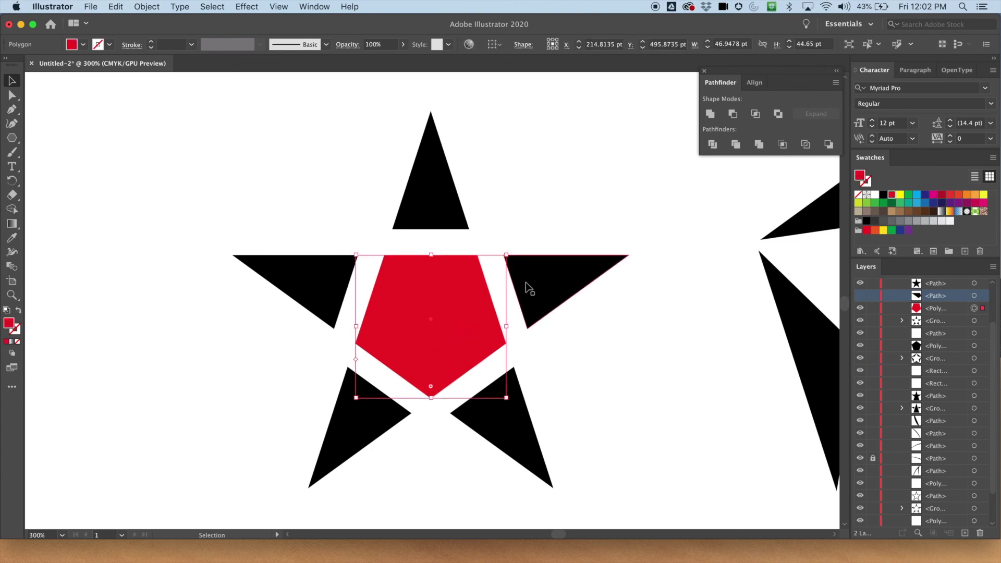
{"action": "key", "text": "Delete"}
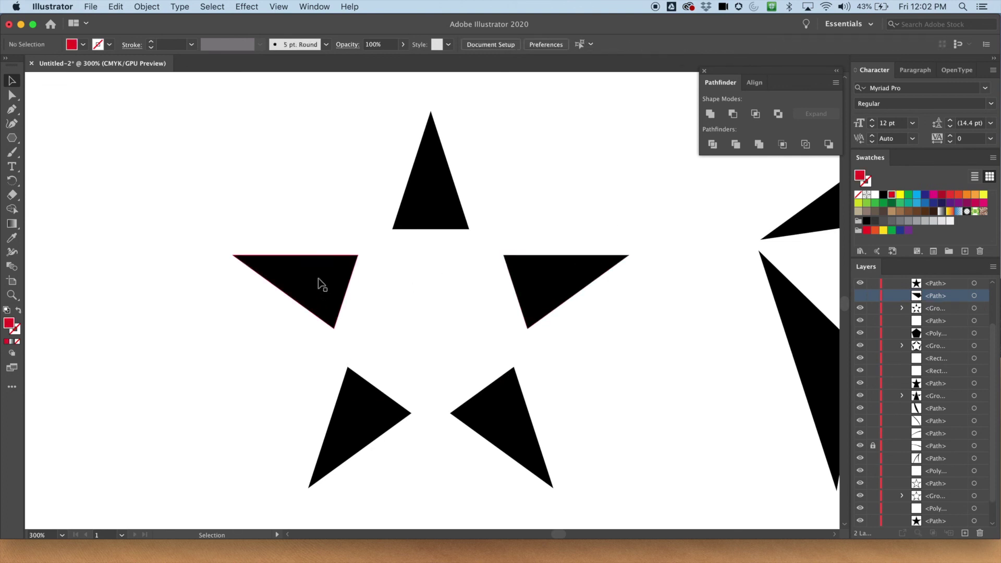
Delete the small left triangle piece and make the large left black piece visible again.
{"action": "left_click", "coordinate": [11, 96]}
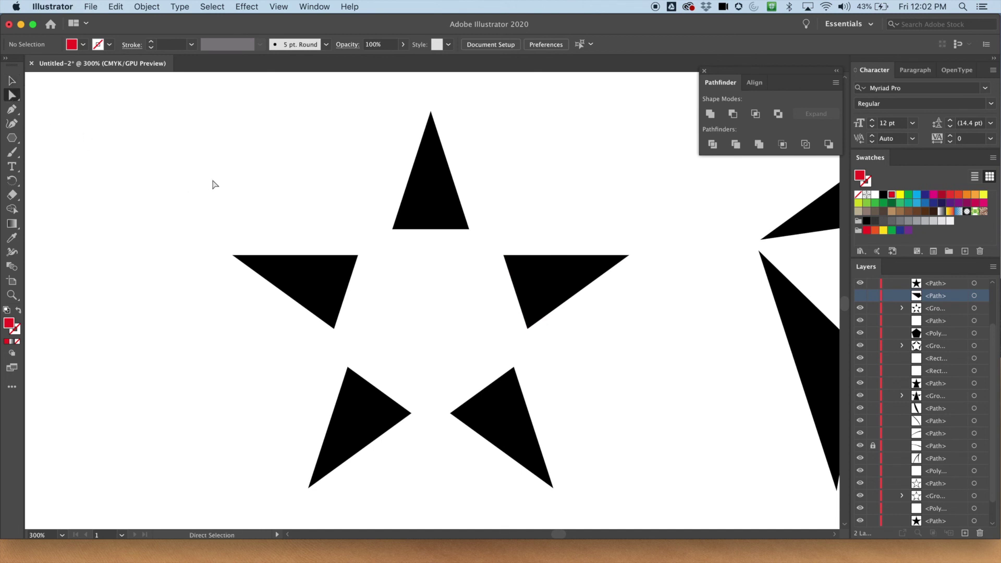
{"action": "left_click", "coordinate": [307, 274]}
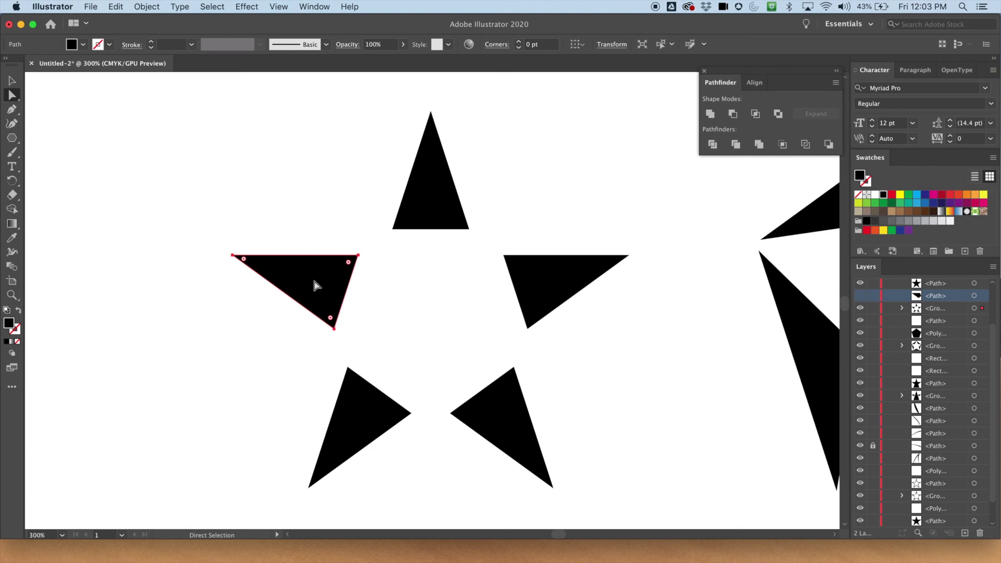
{"action": "key", "text": "Delete"}
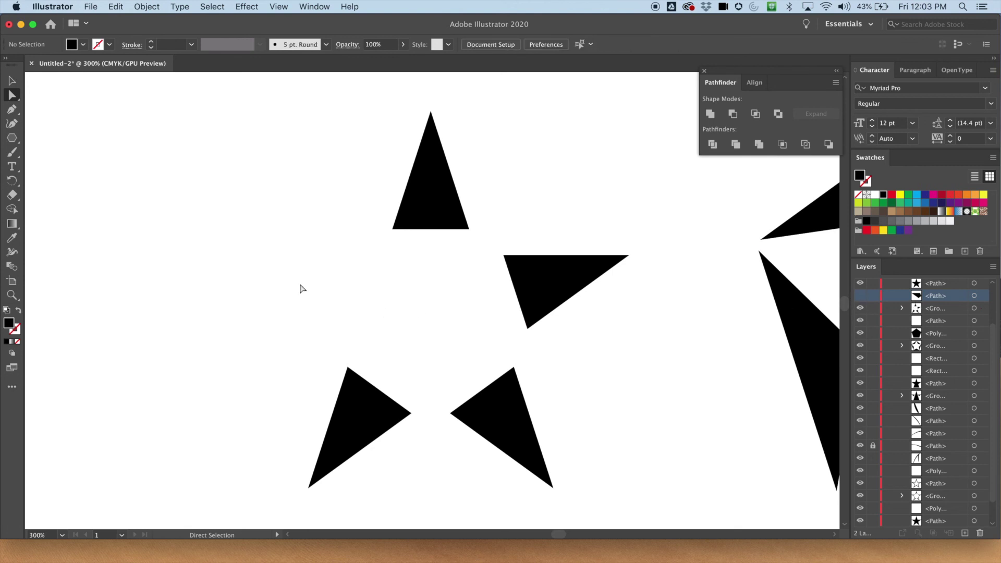
{"action": "left_click", "coordinate": [861, 296]}
{"action": "left_click", "coordinate": [861, 296]}
{"action": "left_click", "coordinate": [860, 296]}
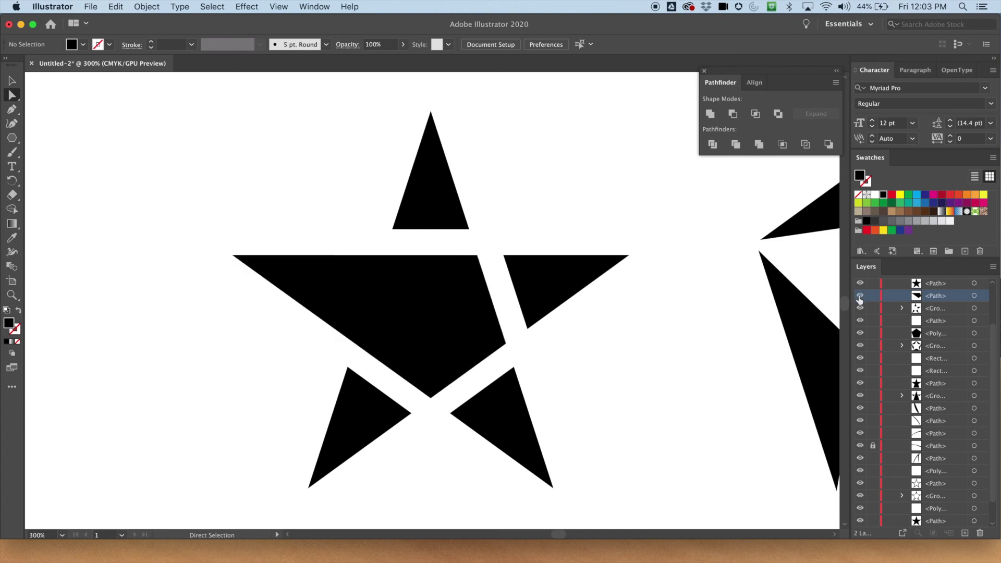
{"action": "left_click", "coordinate": [861, 297]}
{"action": "left_click", "coordinate": [860, 296]}
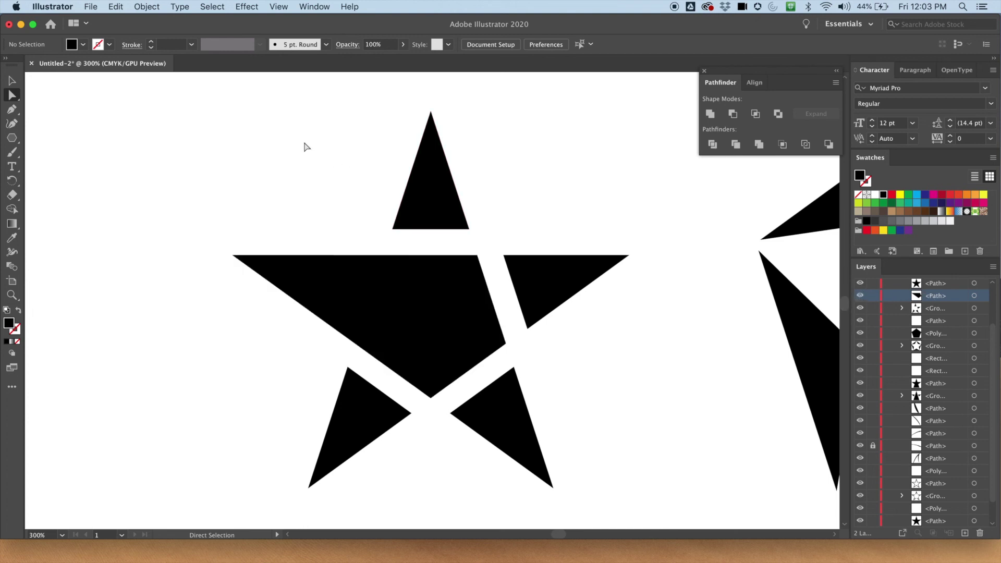
Check the star's top and right pieces, then select the large left piece on its own.
{"action": "key", "text": "v"}
{"action": "left_click_drag", "start_coordinate": [262, 153], "coordinate": [561, 368]}
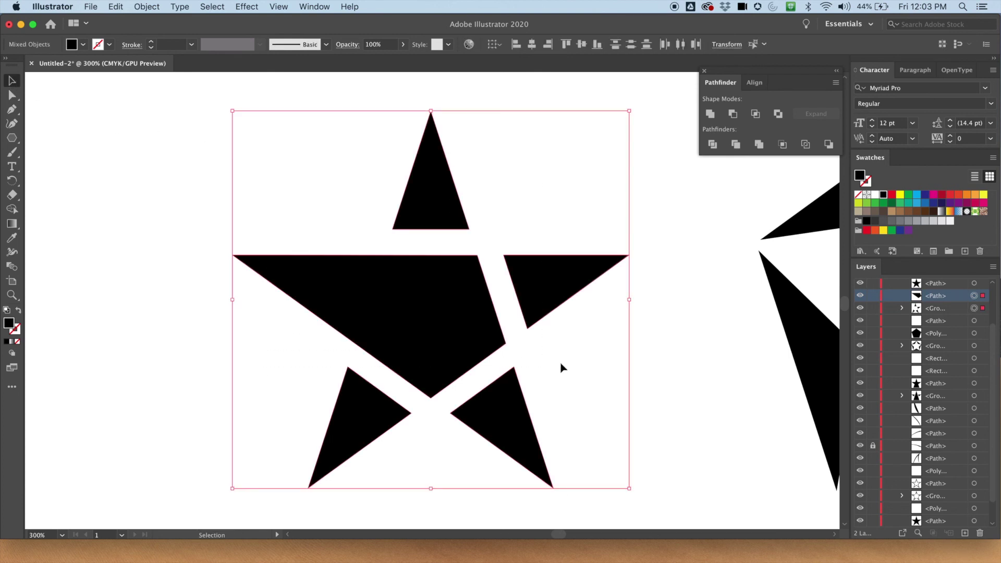
{"action": "left_click", "coordinate": [661, 333]}
{"action": "key", "text": "a"}
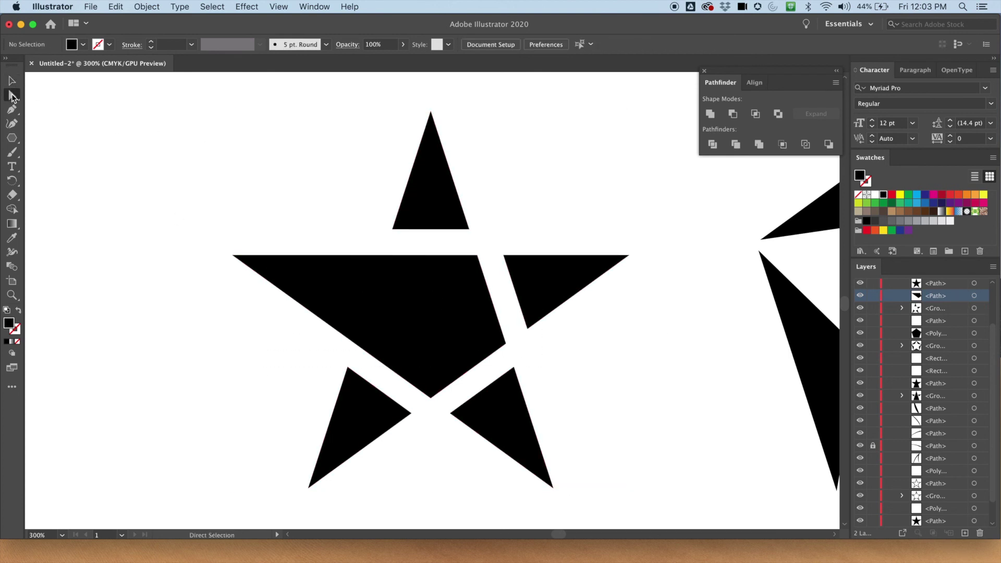
{"action": "left_click", "coordinate": [423, 171]}
{"action": "left_click", "coordinate": [544, 268]}
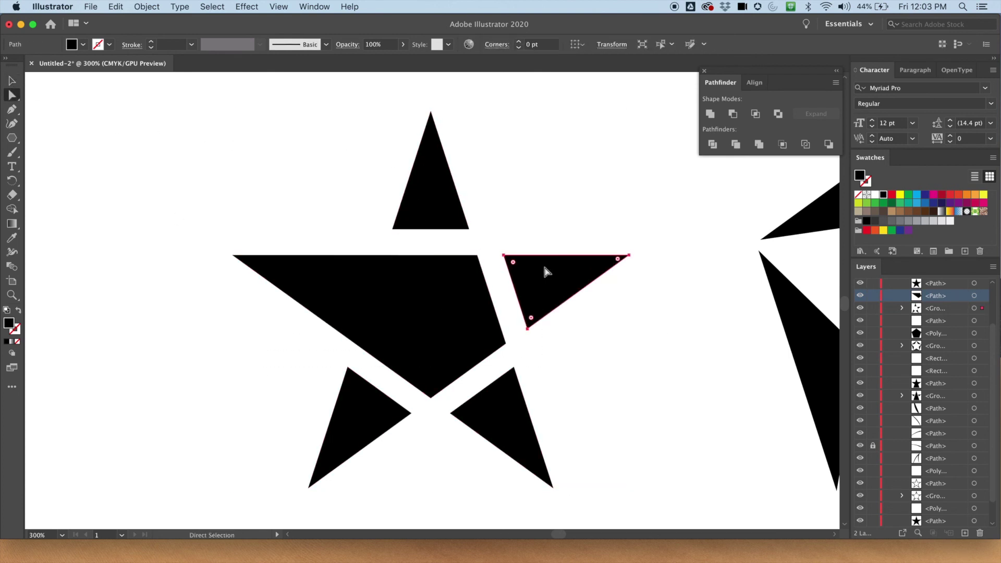
{"action": "key", "text": "v"}
{"action": "left_click", "coordinate": [416, 174]}
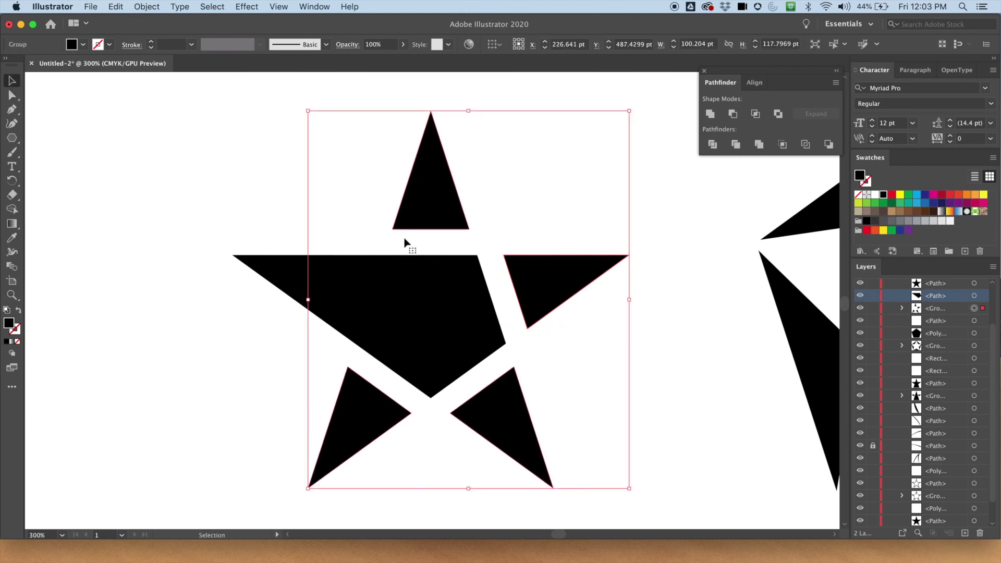
{"action": "left_click", "coordinate": [273, 273]}
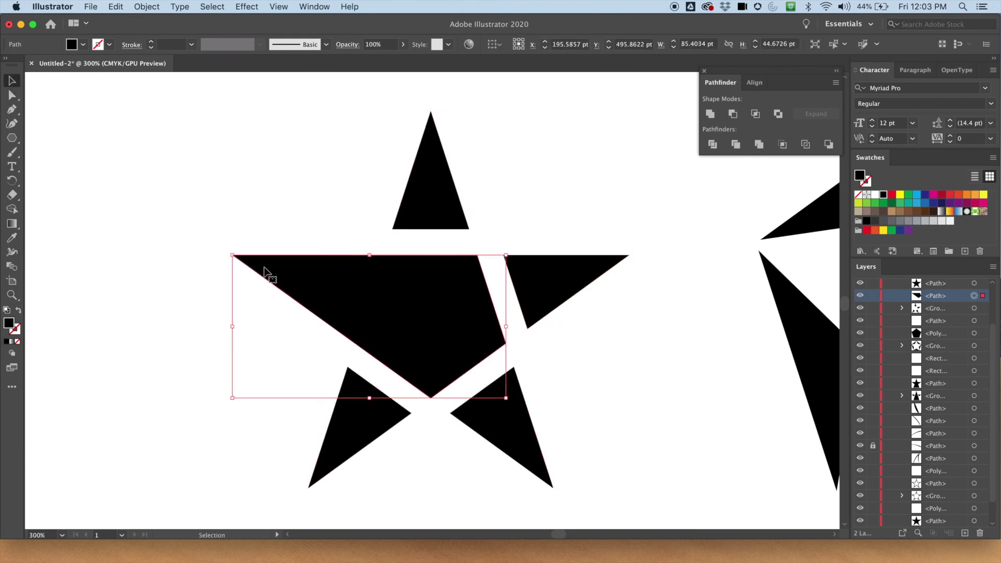
Move the large left <Path> into the star's group in the Layers panel.
{"action": "left_click", "coordinate": [903, 309]}
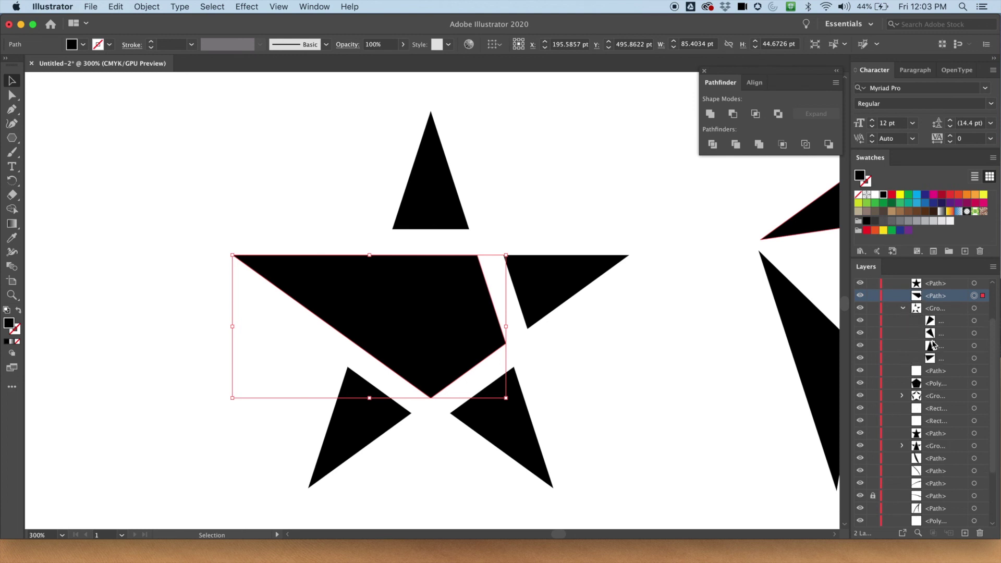
{"action": "left_click_drag", "start_coordinate": [929, 298], "coordinate": [932, 315]}
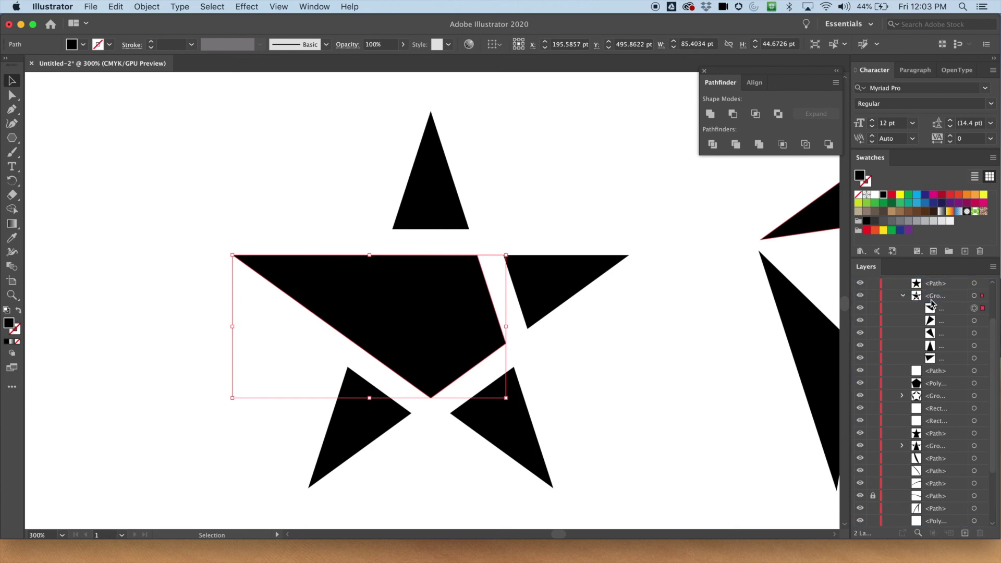
{"action": "left_click", "coordinate": [439, 166]}
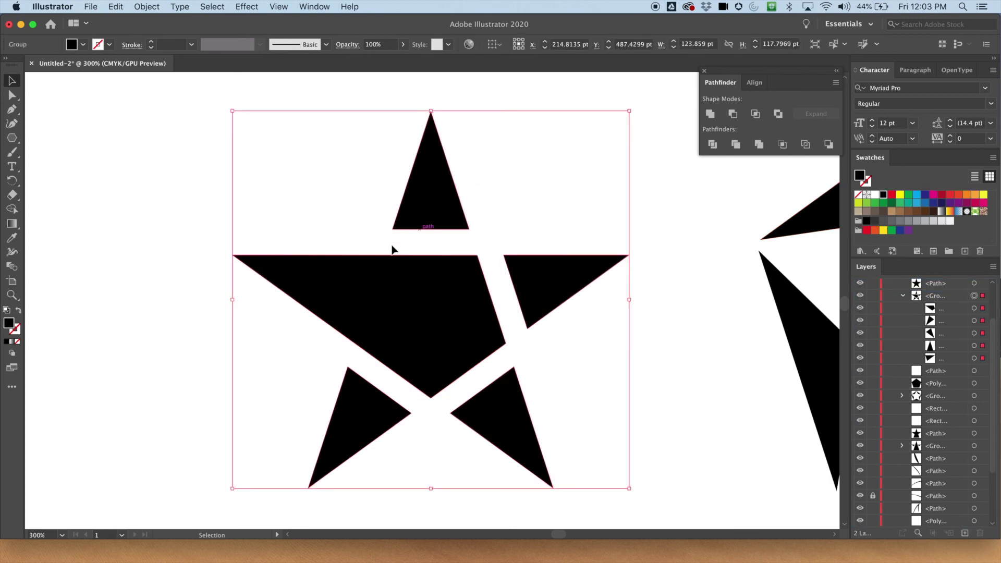
{"action": "left_click", "coordinate": [904, 295]}
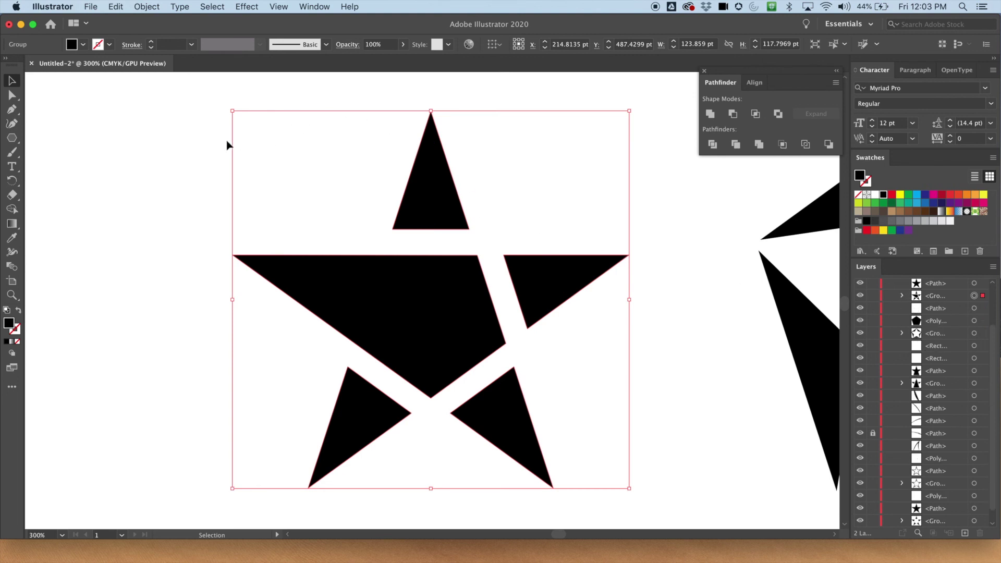
View the artwork at actual size and turn Layer 1's pencil sketches back on.
{"action": "left_click", "coordinate": [207, 183]}
{"action": "key", "text": "super+1"}
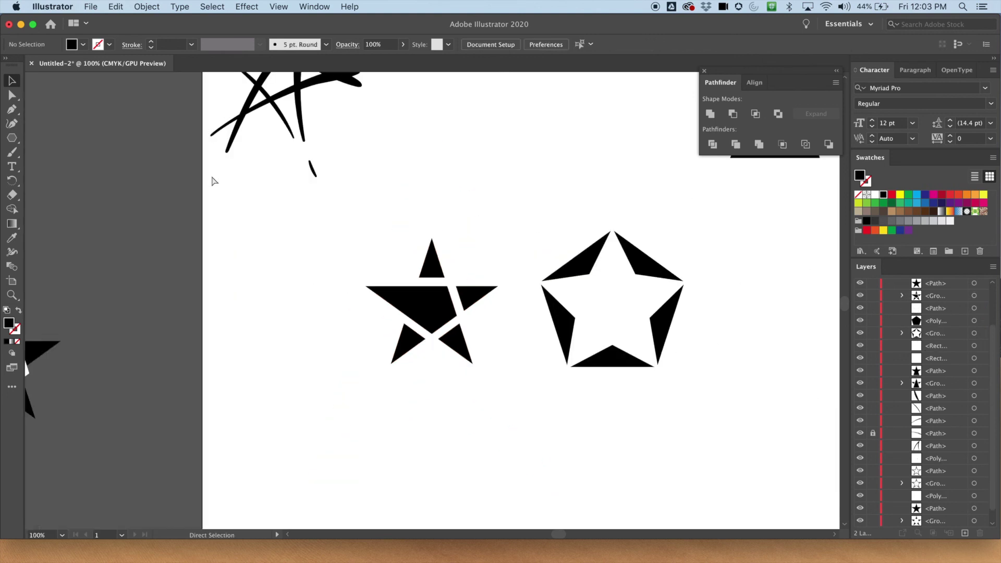
{"action": "key", "text": "v"}
{"action": "scroll", "coordinate": [928, 397], "scroll_direction": "down", "scroll_amount": 1}
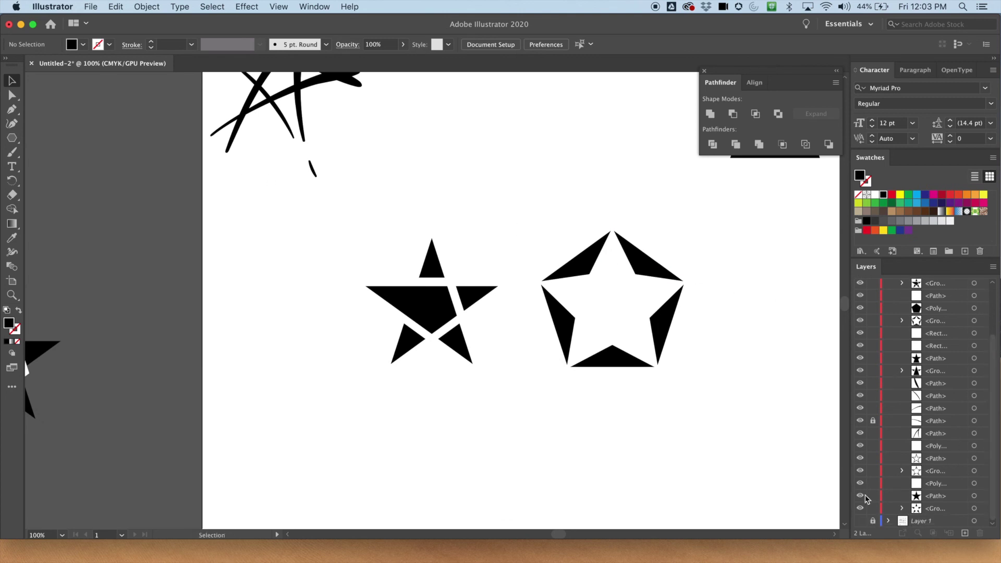
{"action": "left_click", "coordinate": [860, 521]}
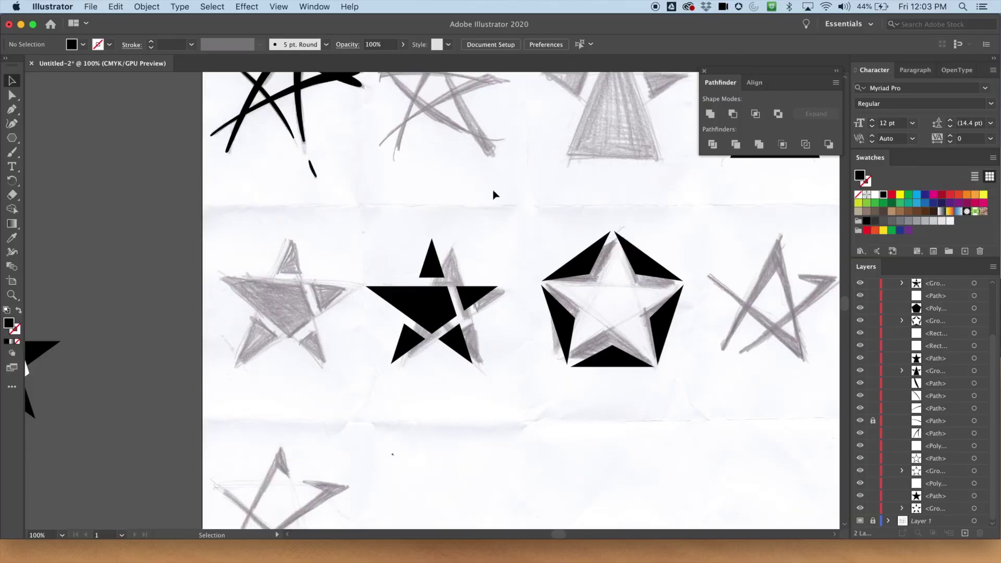